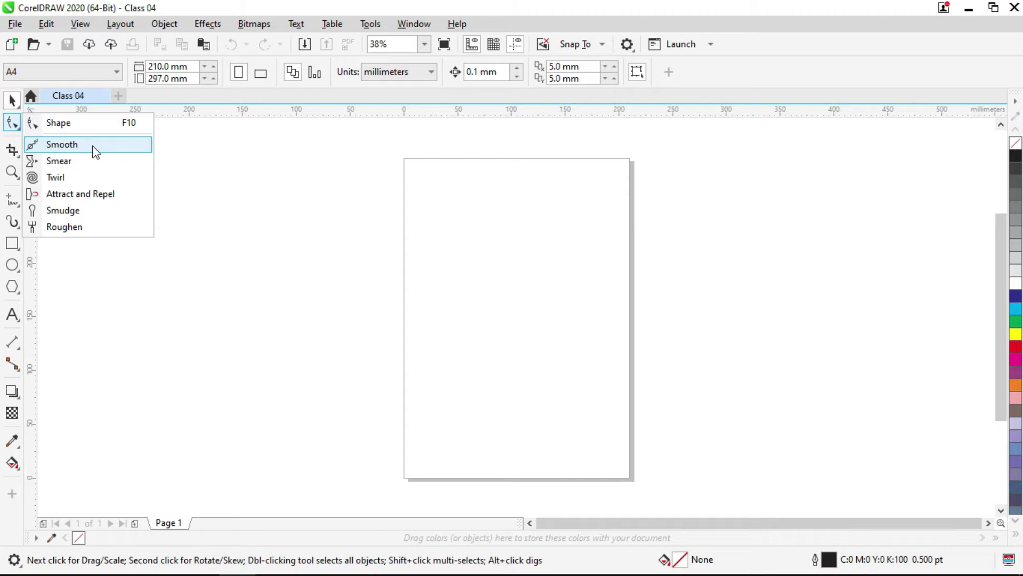
Draw a square about 93 mm wide and centre it on the page.
click(292, 194)
click(12, 243)
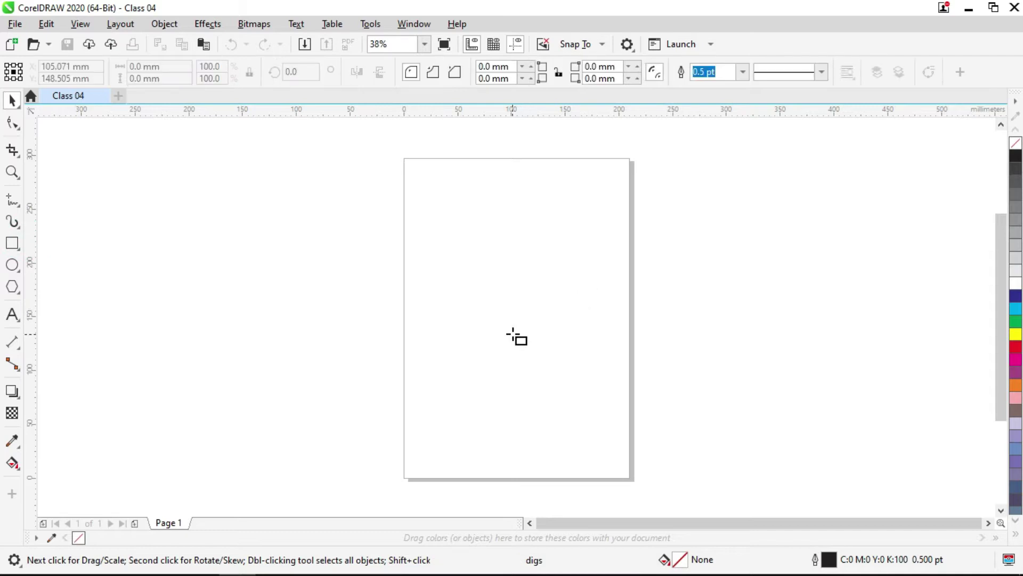
mouse_move(487, 287)
mouse_down()
mouse_move(555, 357)
mouse_move(539, 340)
mouse_up()
key(p)
scroll(603, 302, up, 2)
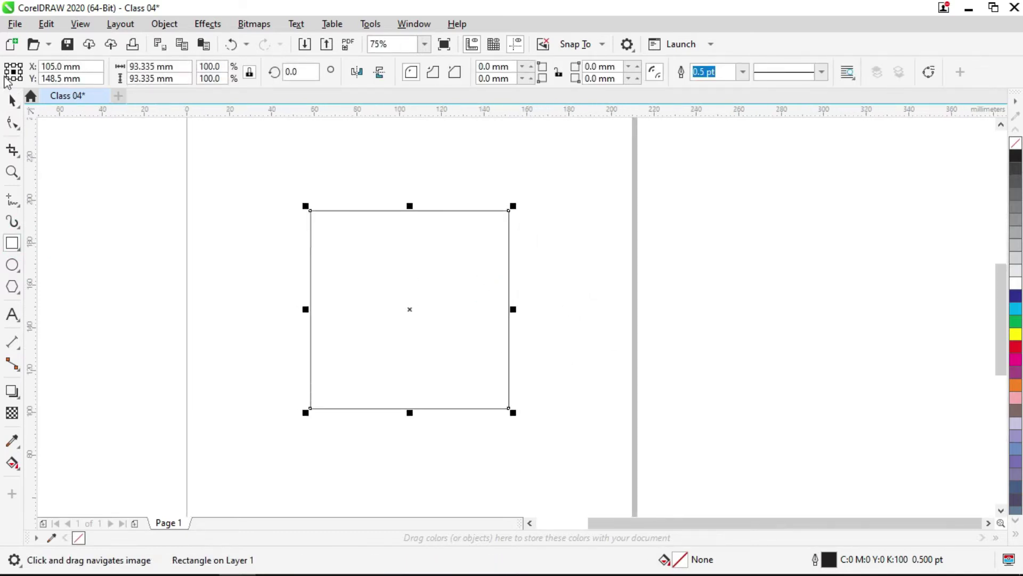
Fill the square with red and remove its outline.
click(12, 100)
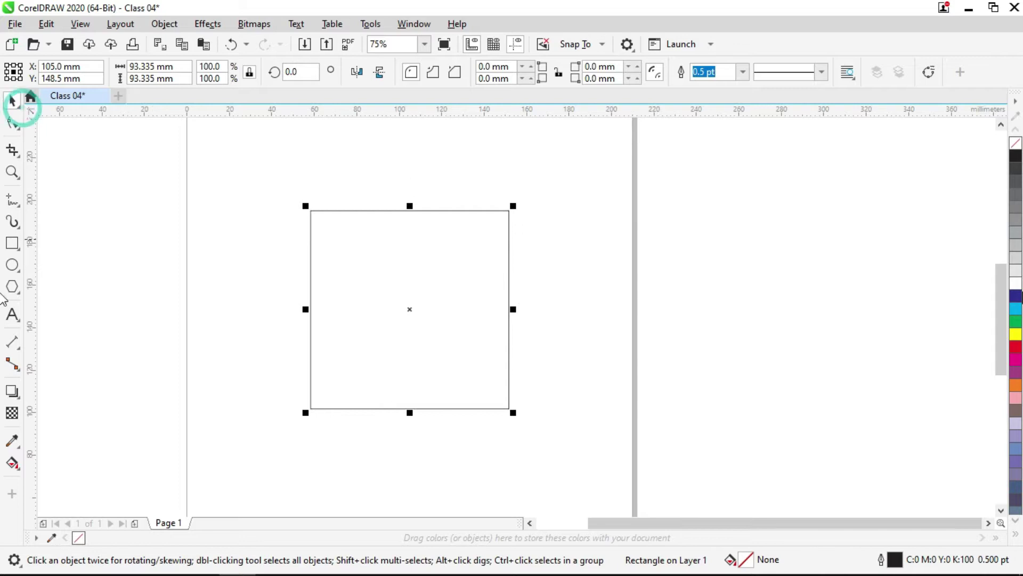
click(1016, 346)
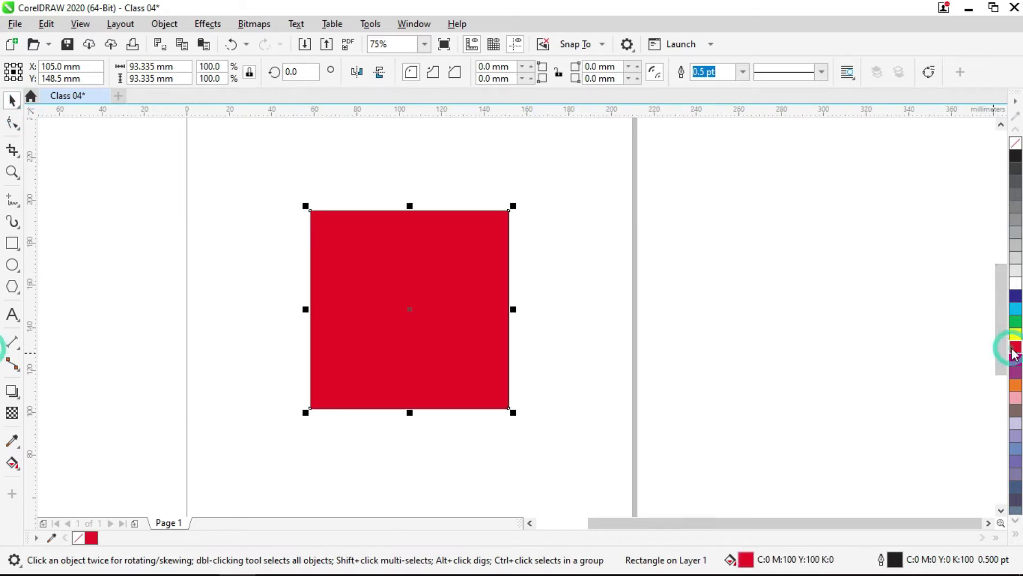
right_click(78, 538)
click(71, 384)
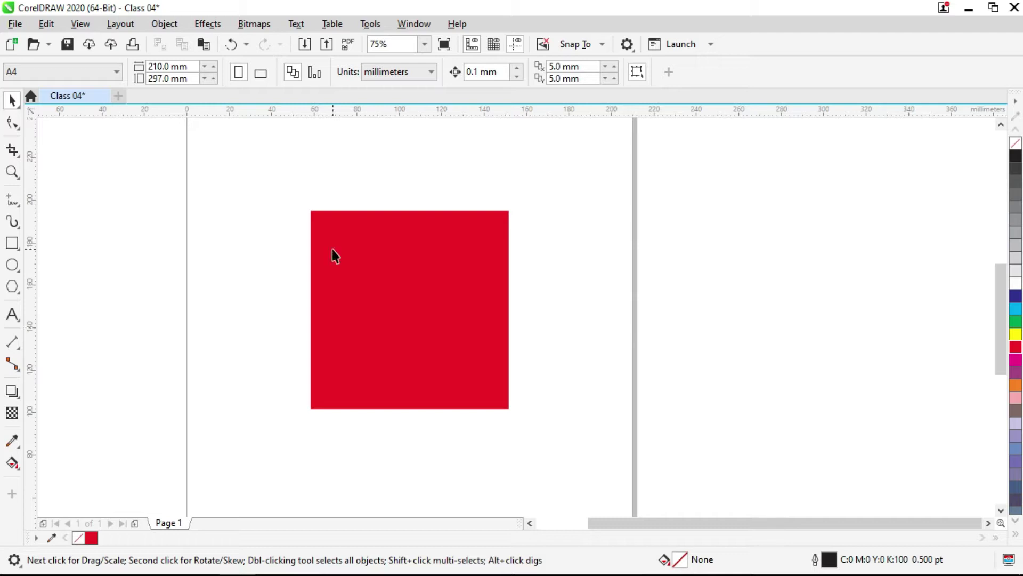
Activate the Smooth tool and examine the red square's upper-left corner at close range with the nib over it.
click(21, 129)
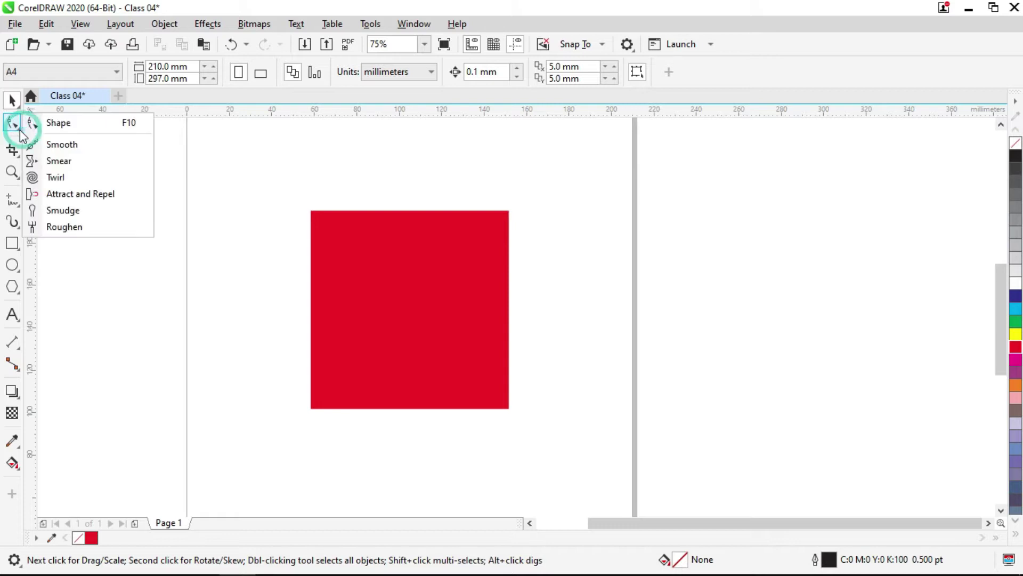
click(117, 143)
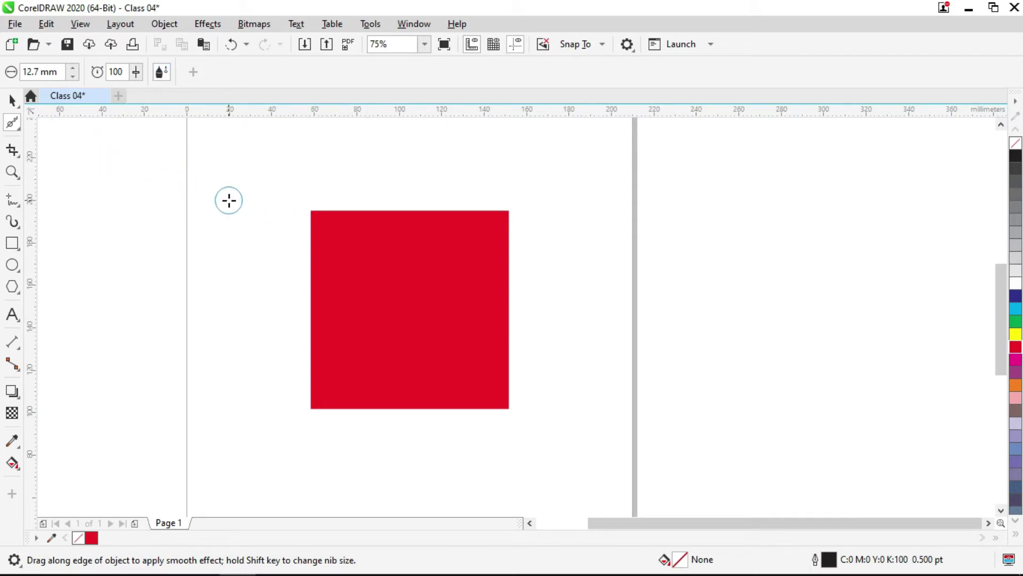
scroll(304, 211, up, 1)
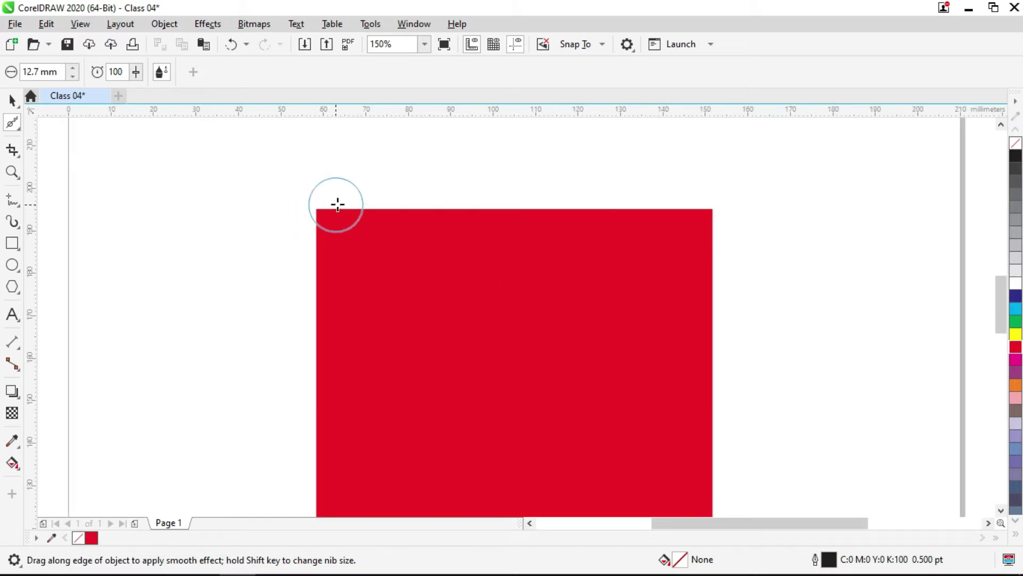
scroll(337, 204, up, 1)
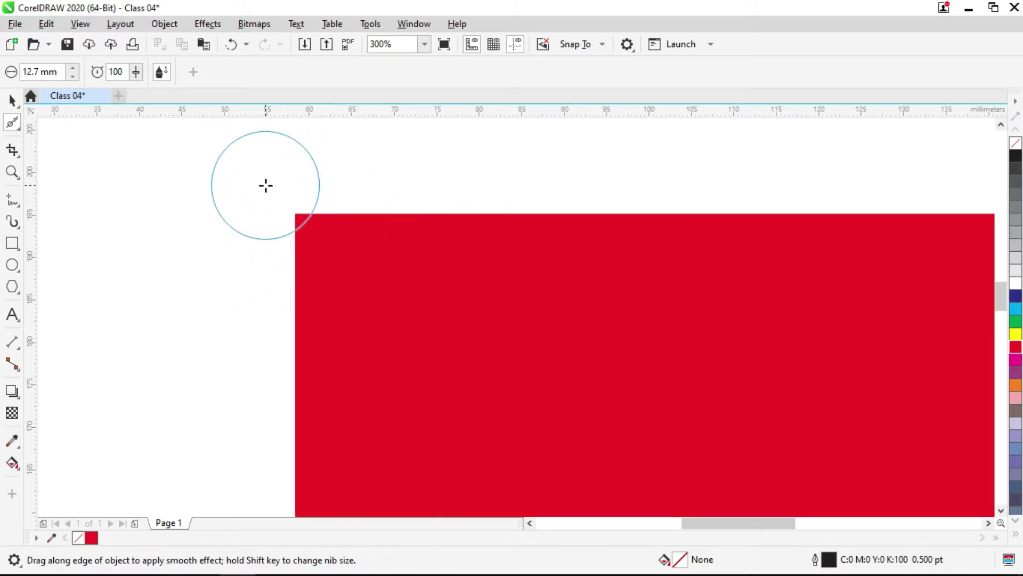
scroll(266, 185, down, 1)
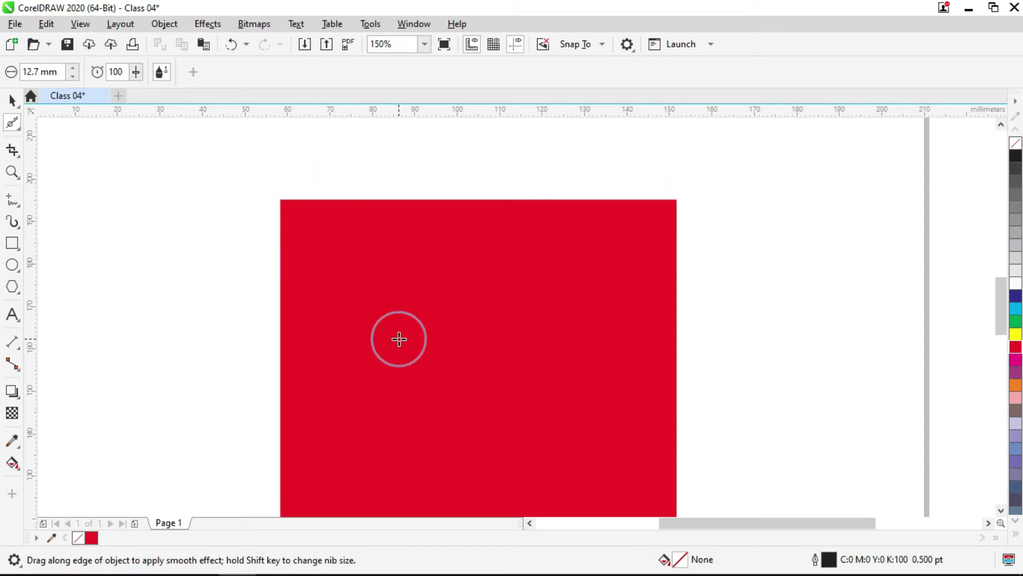
scroll(273, 215, up, 2)
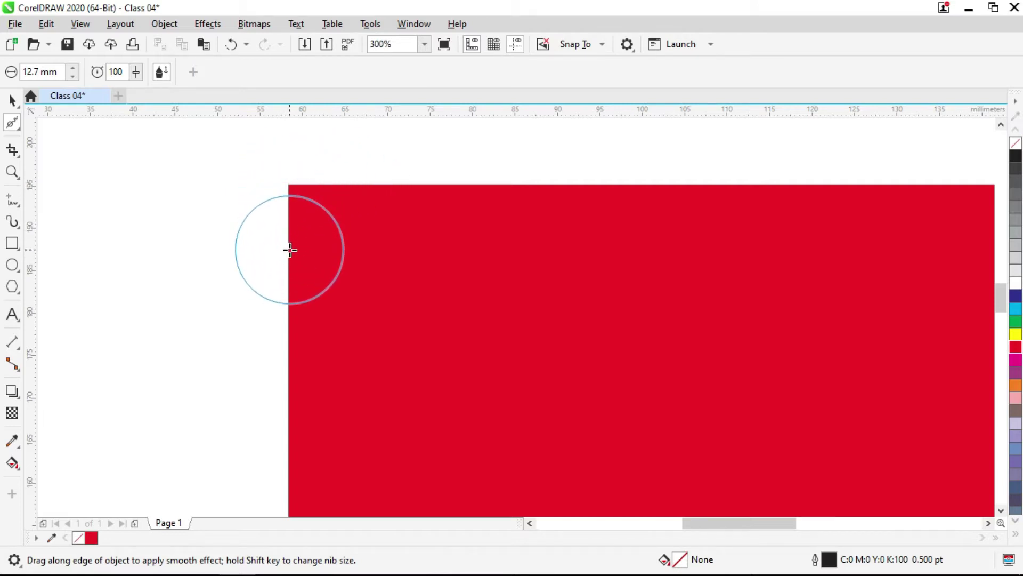
scroll(290, 201, down, 1)
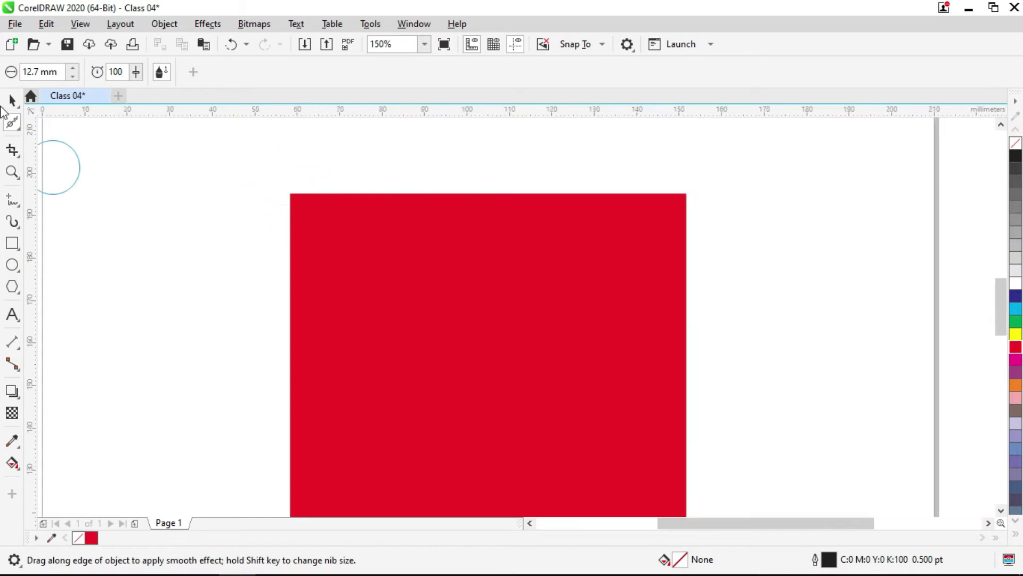
Round all the square's corners with the Shape tool to a radius of about 46.7 mm, forming a circle.
click(12, 101)
scroll(148, 195, down, 1)
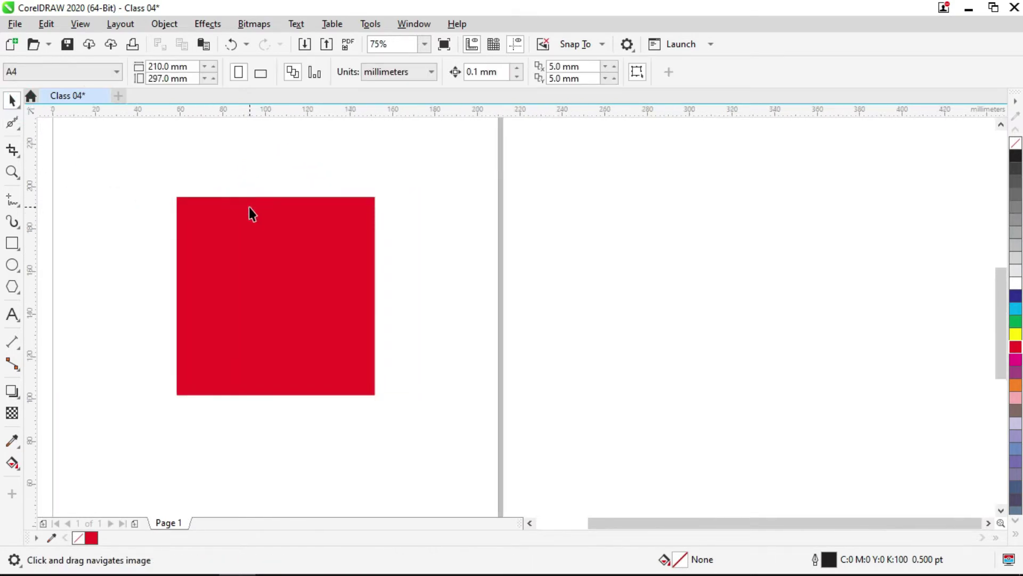
click(249, 206)
scroll(174, 210, up, 2)
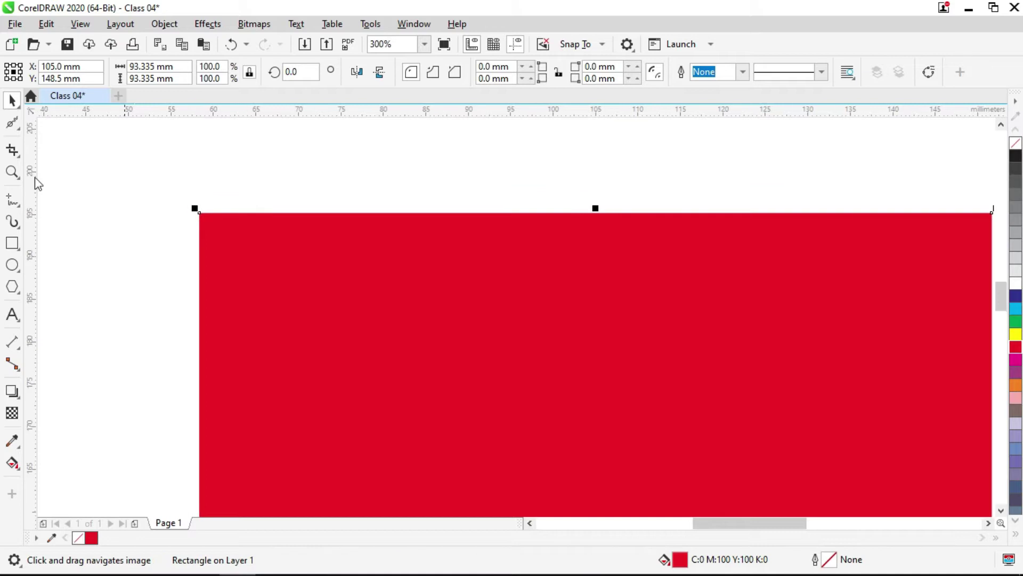
click(17, 128)
click(47, 124)
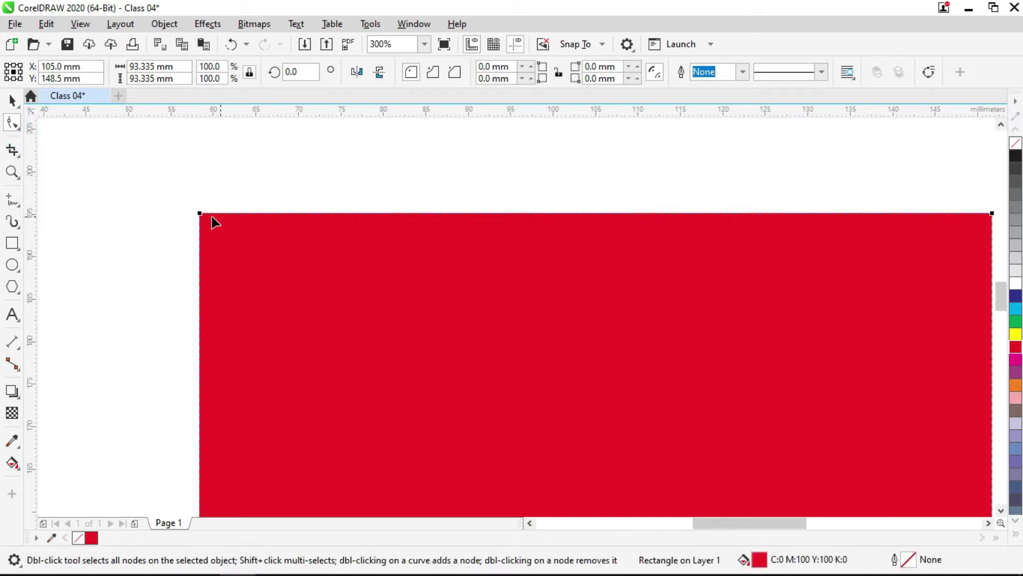
mouse_move(201, 216)
mouse_down()
mouse_move(529, 210)
mouse_move(207, 214)
mouse_up()
drag(991, 219, 627, 229)
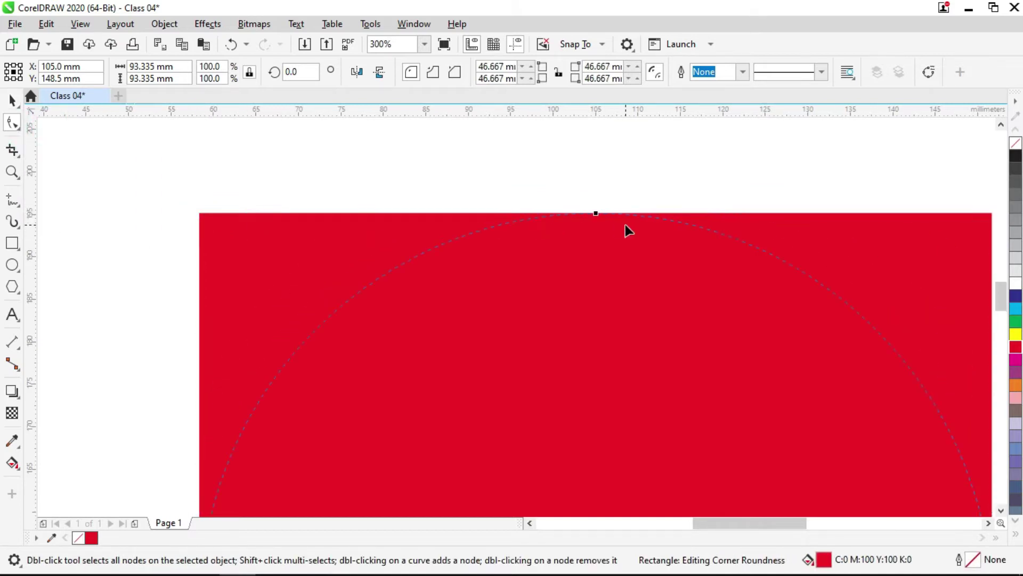
scroll(417, 206, down, 1)
drag(418, 206, 363, 157)
drag(471, 167, 468, 186)
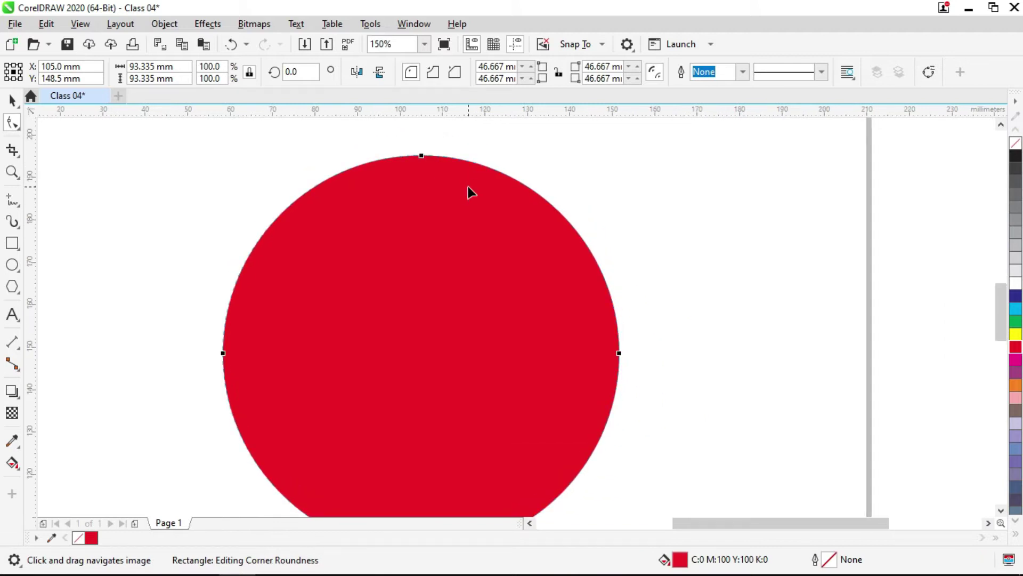
Pull the rounded corners back to sharp square corners and deselect the shape.
drag(422, 156, 117, 176)
click(11, 101)
click(12, 100)
click(46, 156)
click(121, 178)
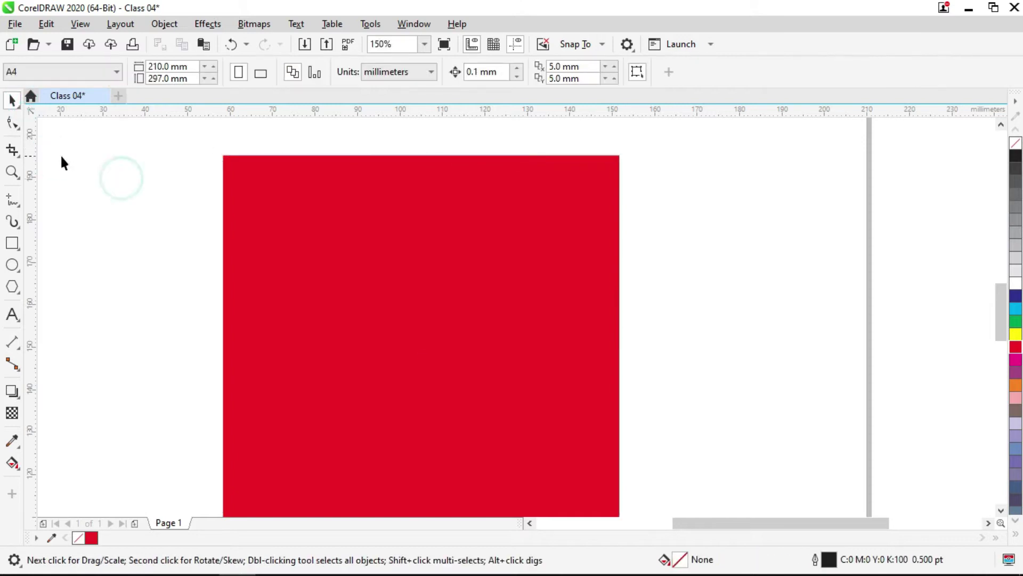
Round the red square's upper-left corner using the Smooth tool with the 12.7 mm nib.
click(19, 129)
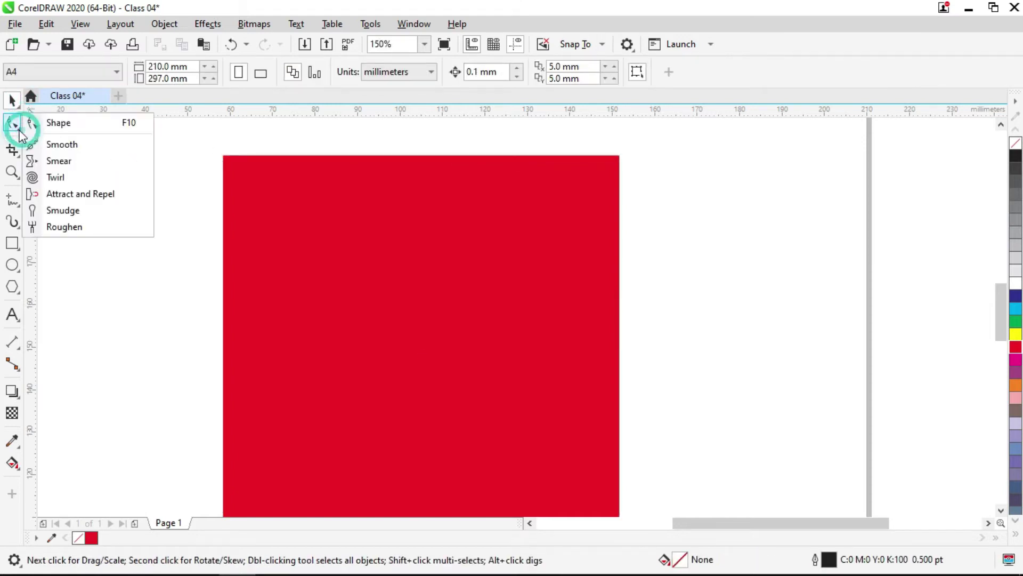
click(47, 148)
click(80, 145)
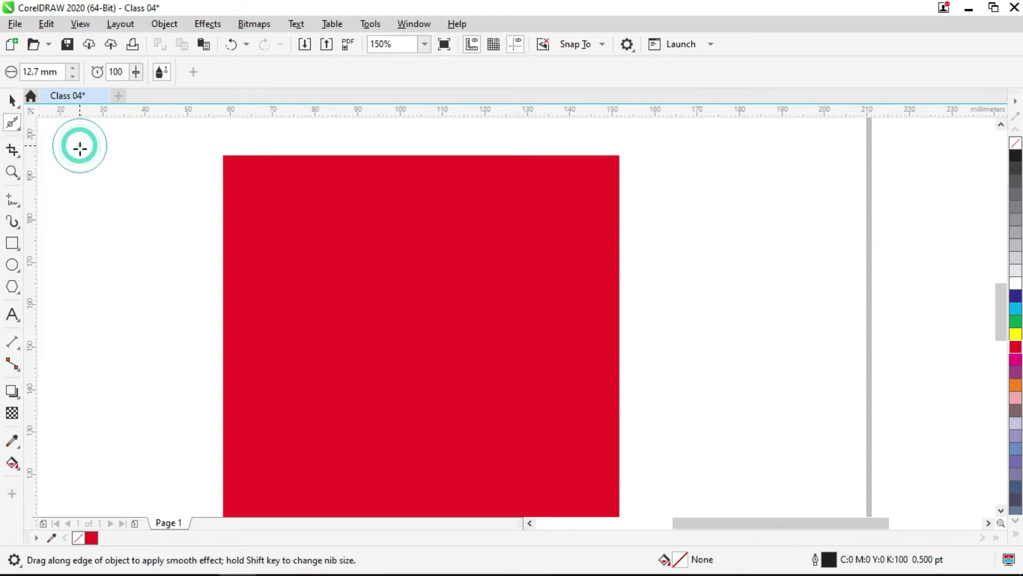
scroll(222, 160, up, 3)
drag(223, 145, 262, 219)
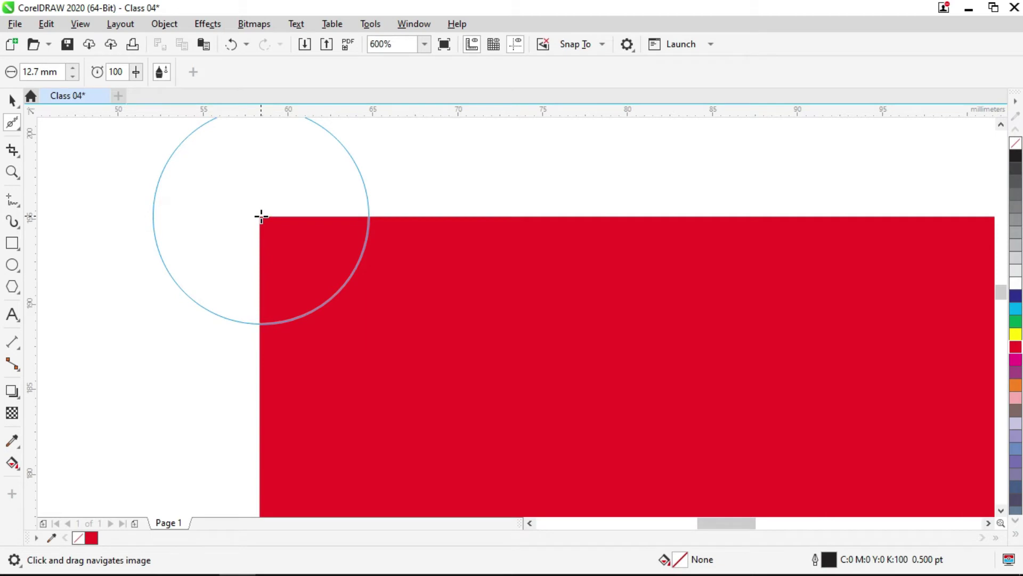
scroll(261, 216, down, 2)
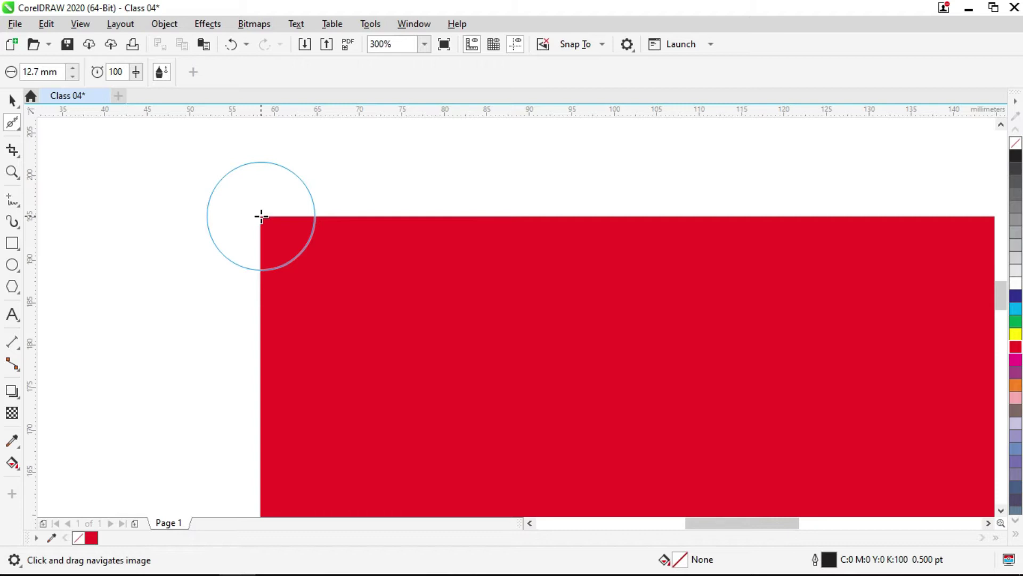
click(261, 215)
click(261, 216)
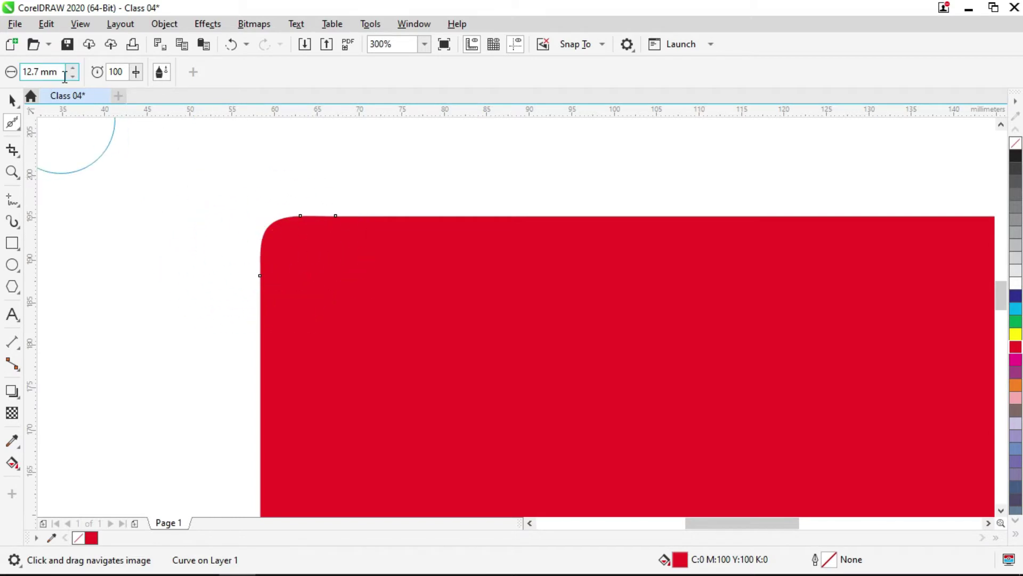
Set the Smooth tool's nib size to 50 mm and smooth the square's upper-right corner.
scroll(267, 249, down, 5)
scroll(283, 269, up, 2)
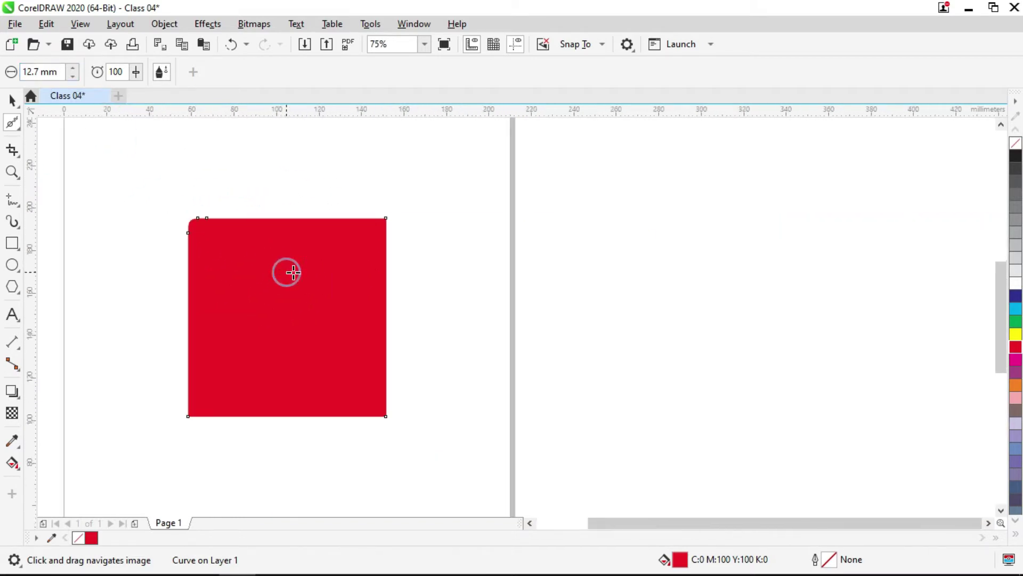
click(62, 72)
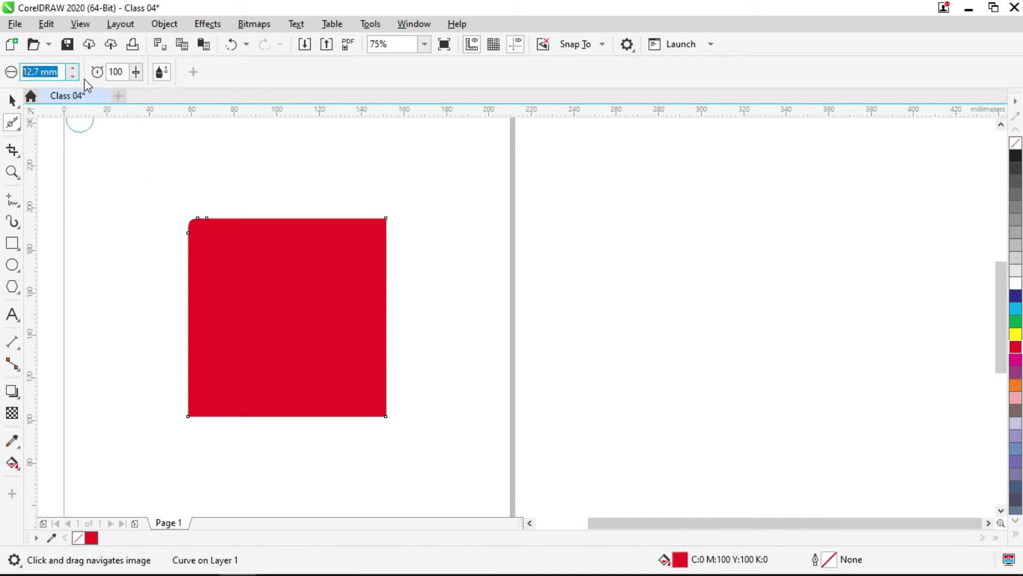
text(50)
key(Return)
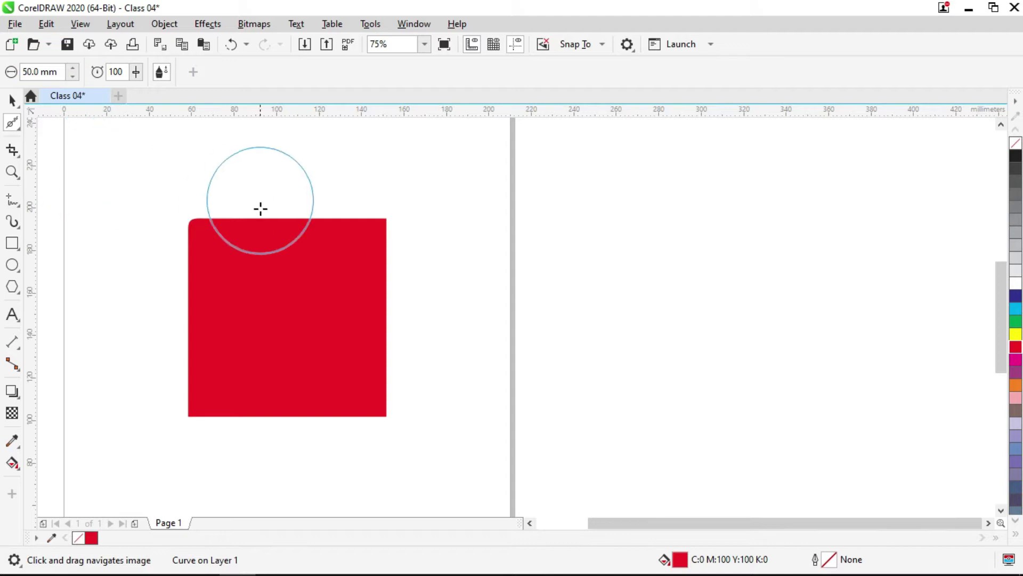
scroll(260, 209, up, 2)
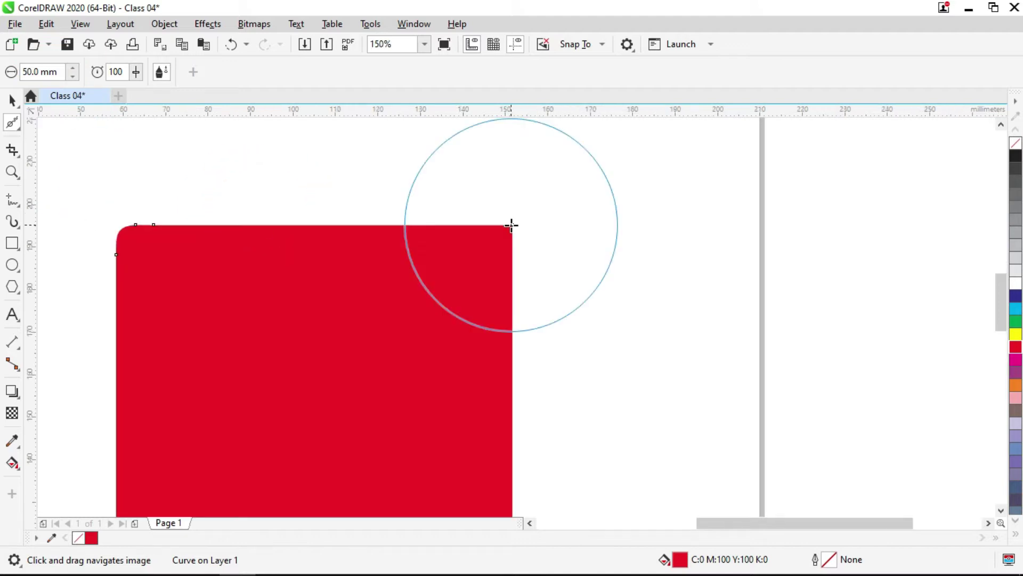
drag(511, 225, 511, 225)
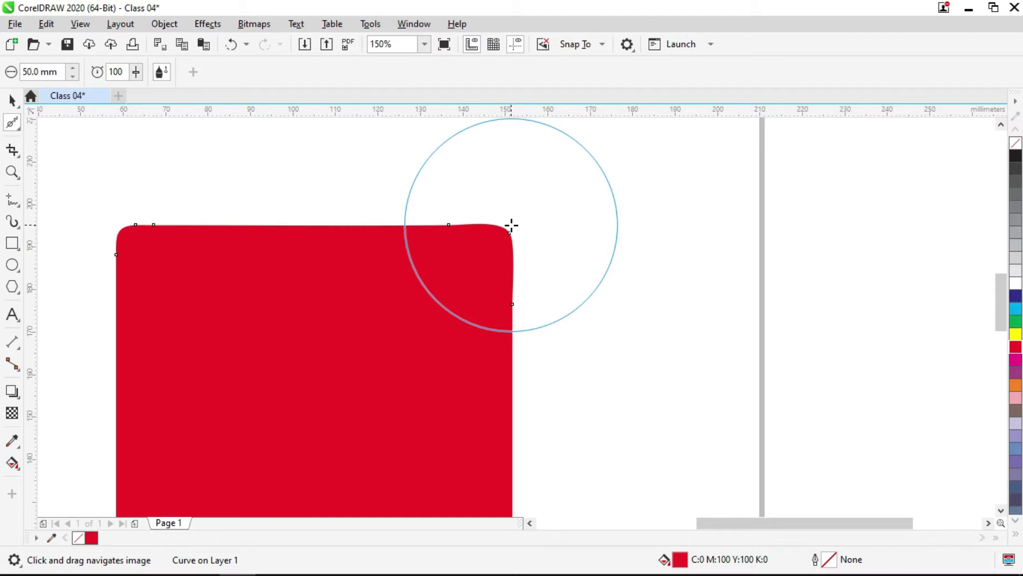
Smooth the square's lower-right corner into a wide curve with the 50 mm nib.
scroll(494, 331, down, 3)
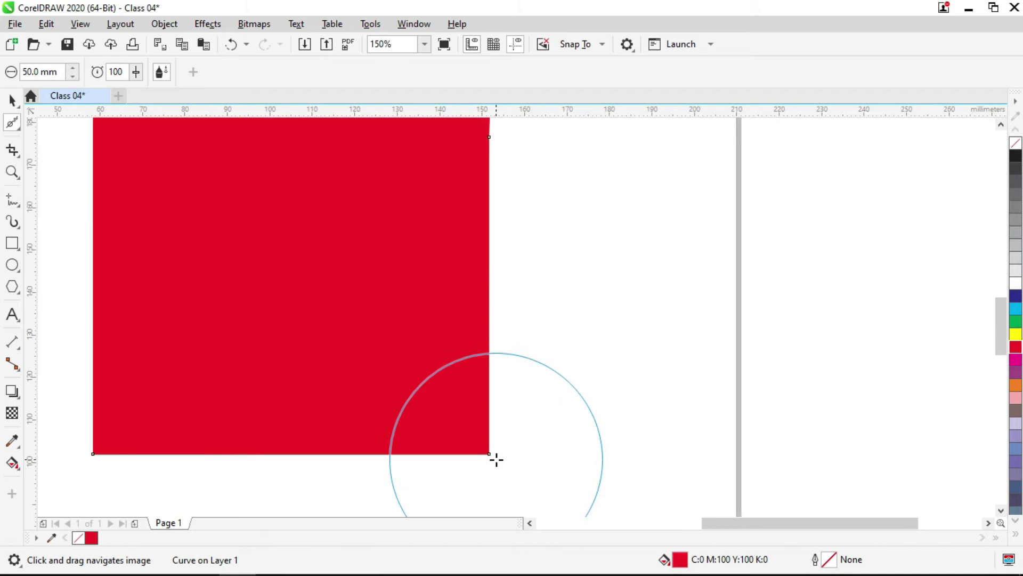
drag(492, 450, 486, 454)
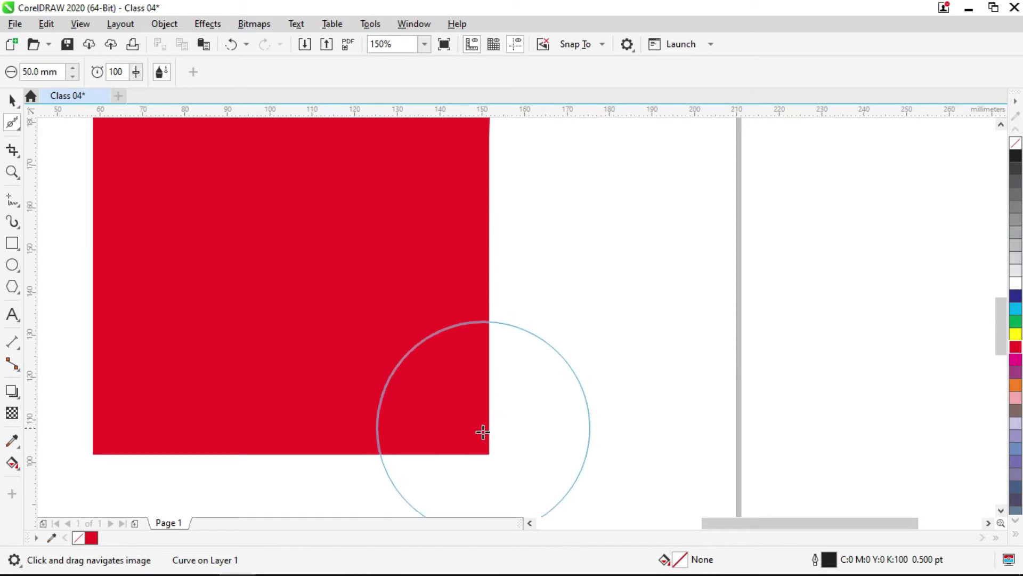
click(482, 436)
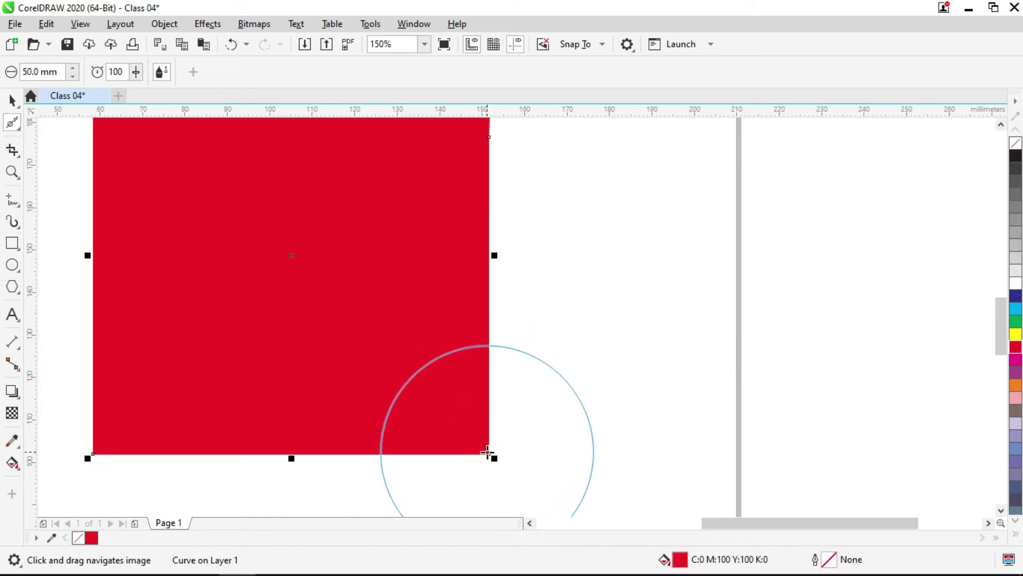
drag(487, 452, 488, 452)
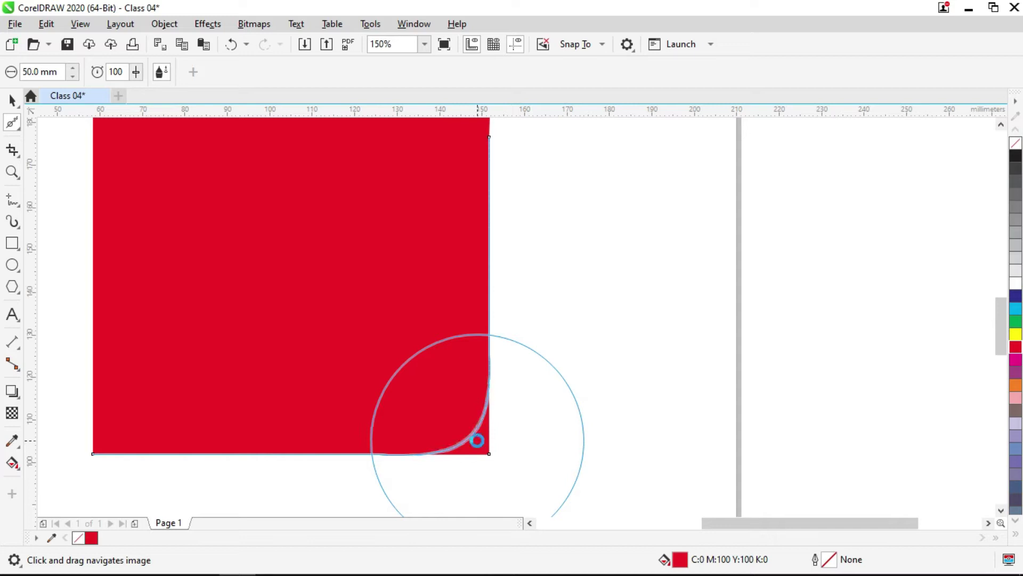
Delete the smoothed red shape from the page.
scroll(478, 440, down, 2)
click(10, 100)
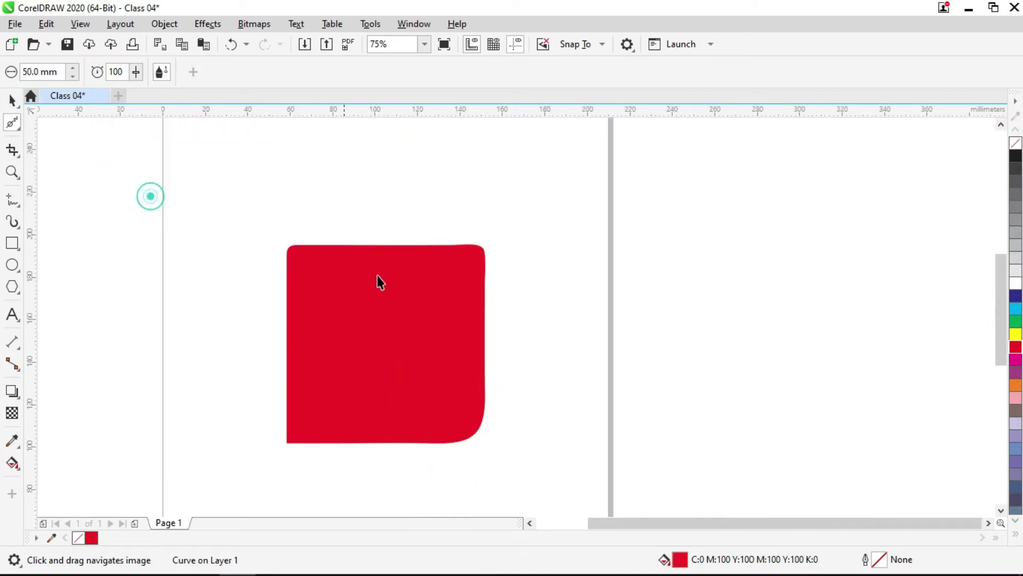
click(415, 306)
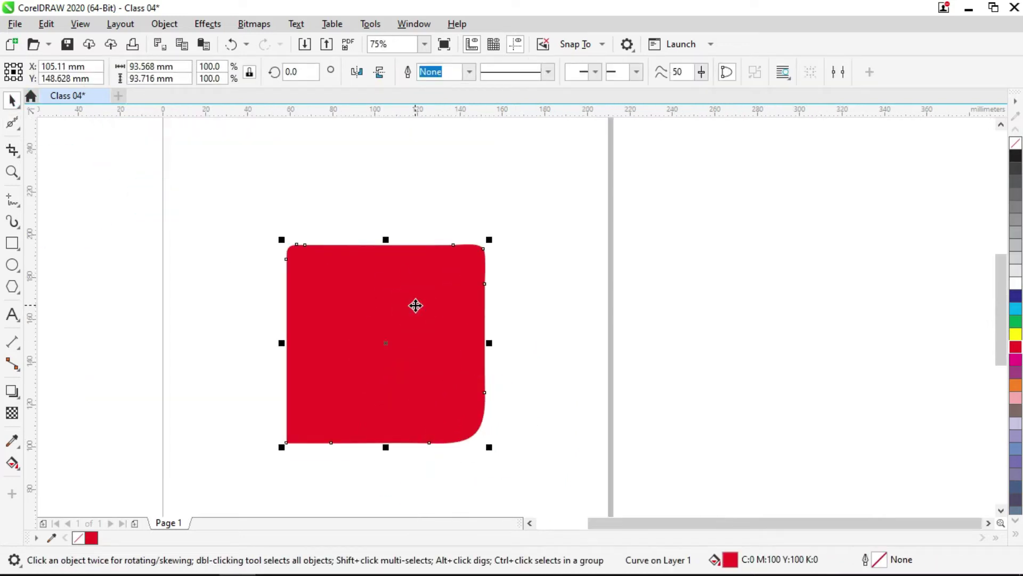
key(Delete)
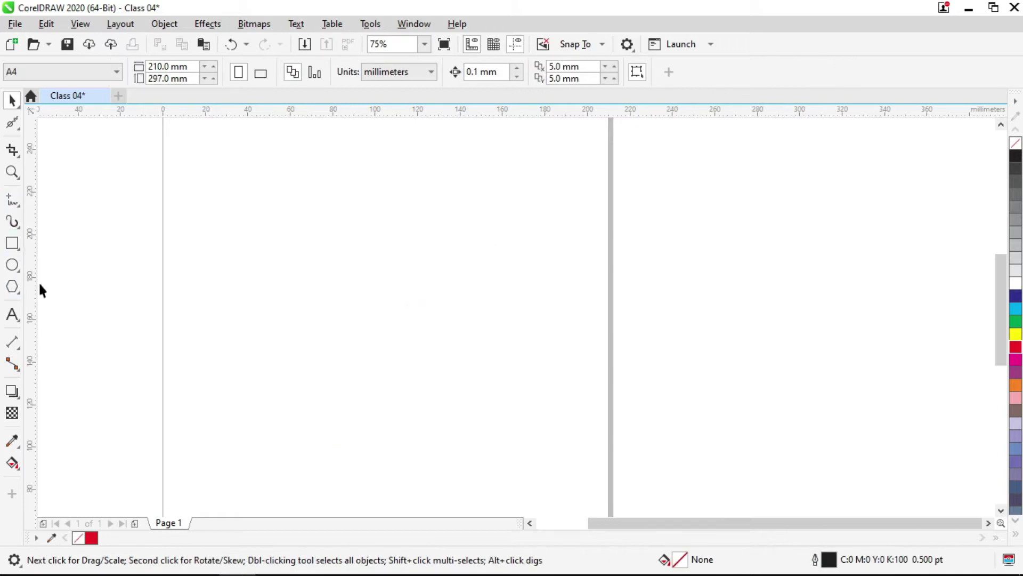
Draw a five-sided polygon about 99 mm wide and 94 mm high, filled orange and without an outline.
right_click(16, 293)
click(20, 293)
click(19, 291)
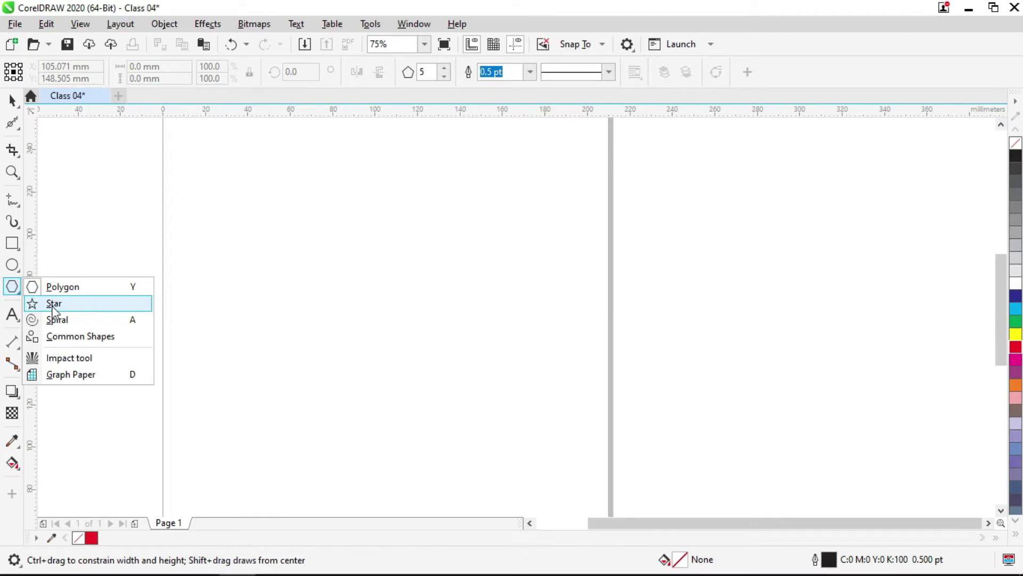
click(75, 287)
drag(386, 296, 481, 408)
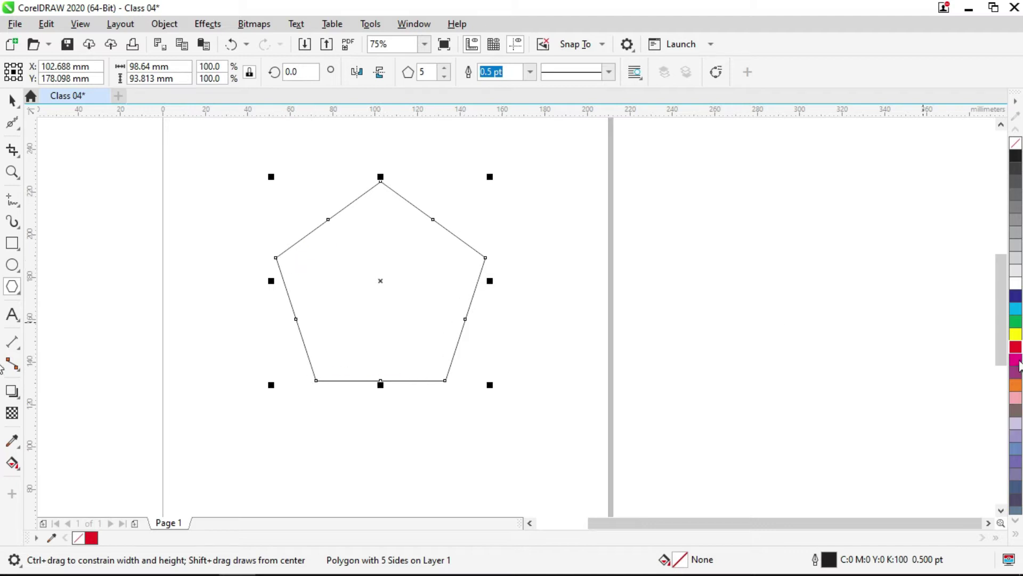
click(1015, 385)
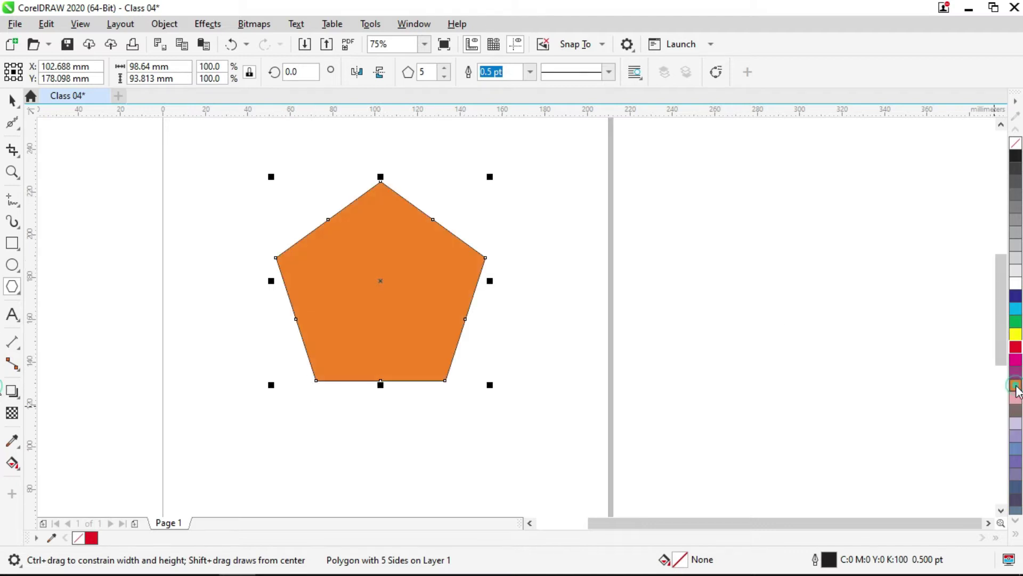
right_click(1016, 144)
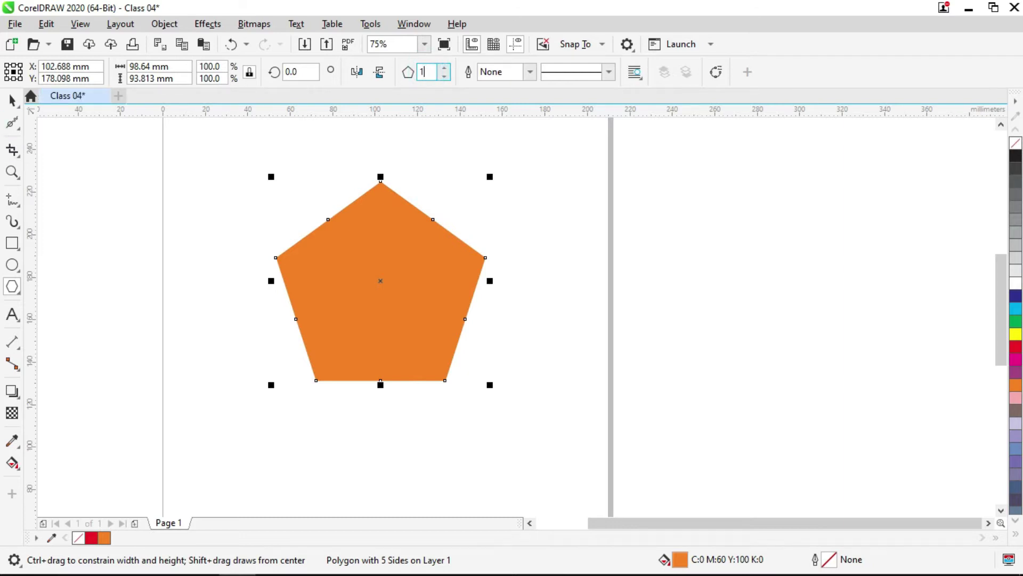
Try 10 sides on the orange polygon, and settle on 8 sides.
text(0)
key(Return)
double_click(435, 73)
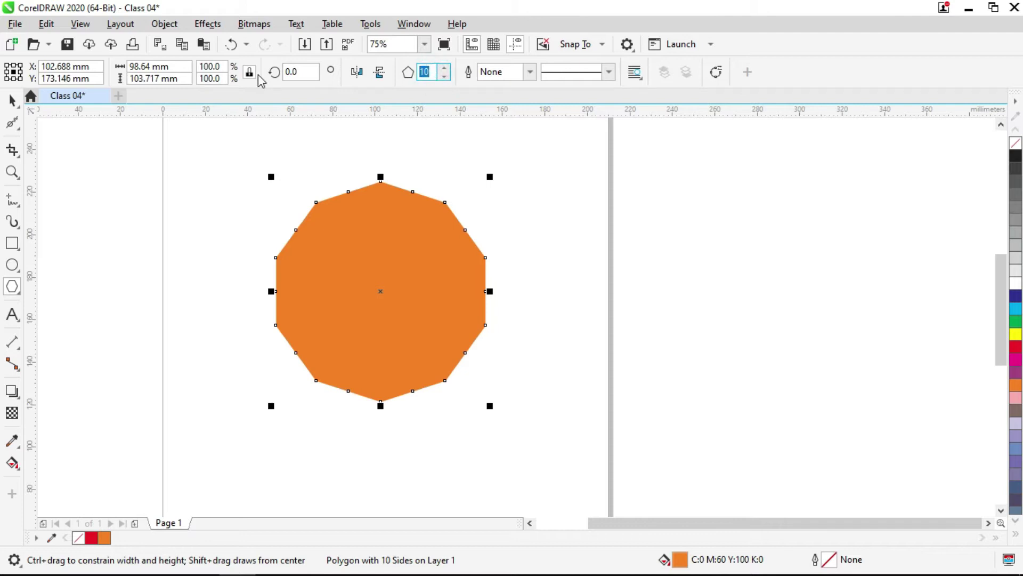
key(Return)
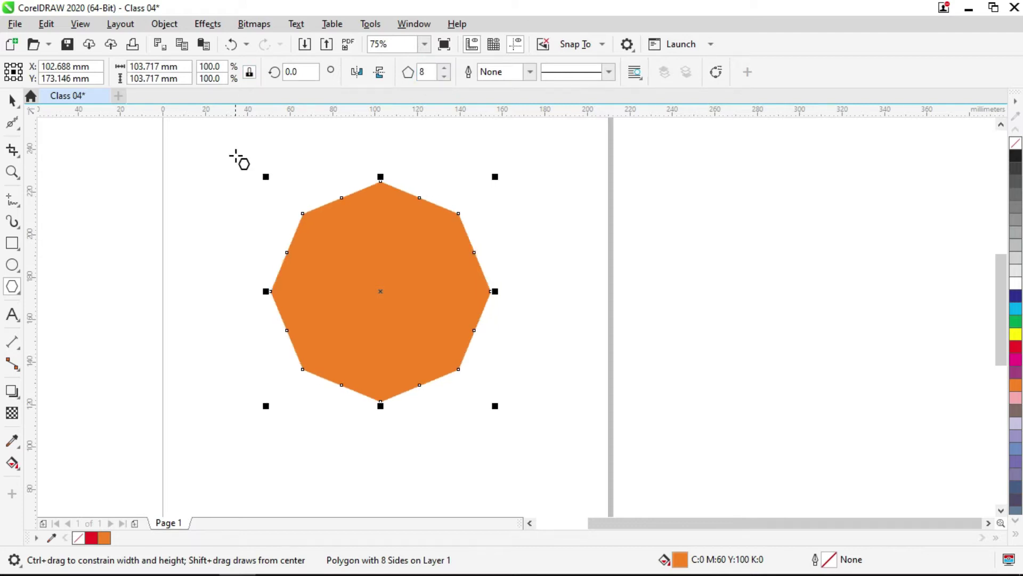
click(12, 100)
Set the Smooth tool's nib size to 10 mm and round the octagon's upper-left corner.
scroll(363, 201, up, 2)
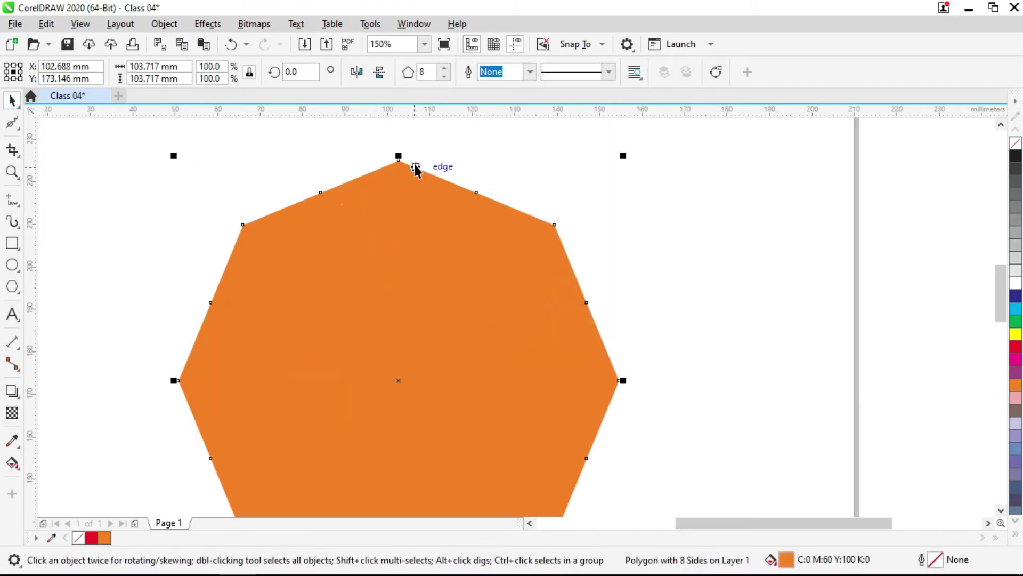
scroll(255, 271, down, 1)
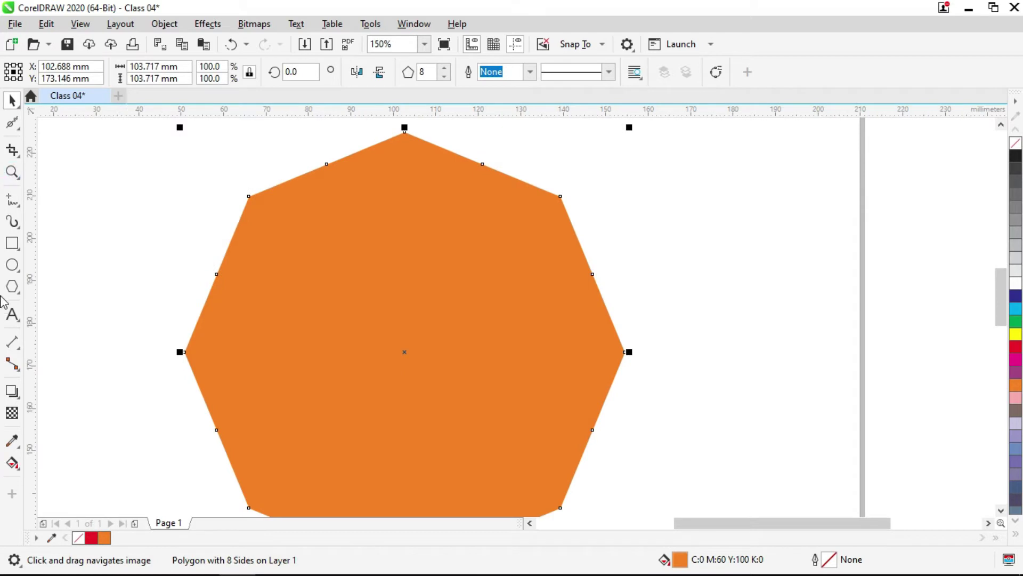
click(12, 123)
double_click(31, 72)
text(10)
key(Return)
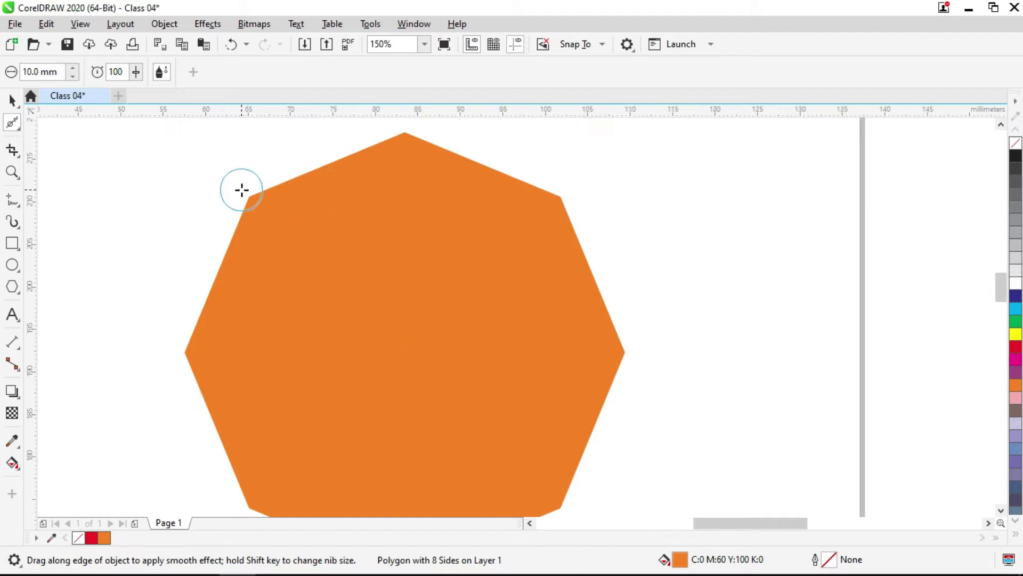
scroll(243, 191, up, 1)
drag(255, 203, 253, 203)
scroll(254, 203, up, 2)
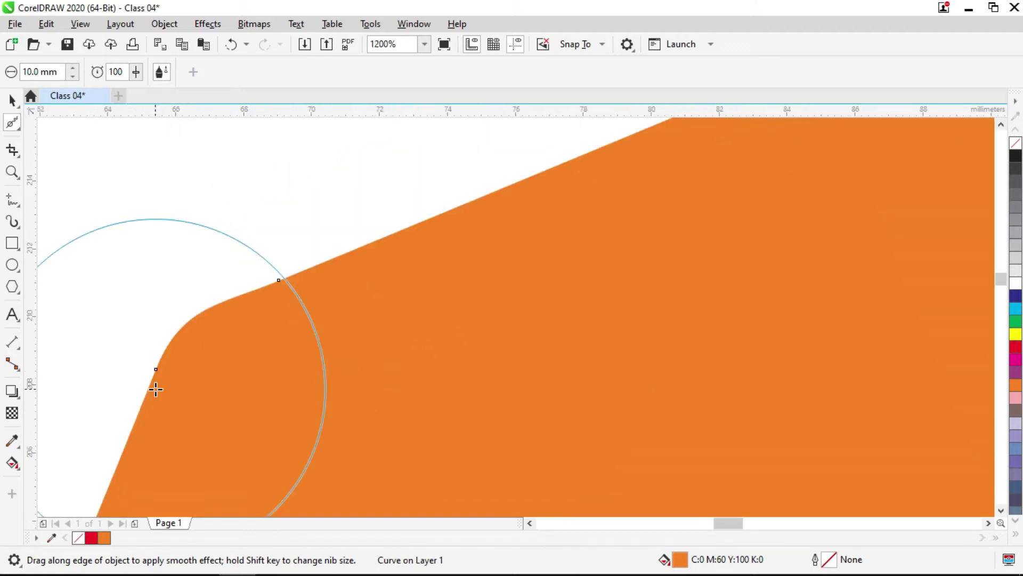
Round the octagon's topmost corner using the Smooth tool with the 10 mm nib.
scroll(274, 245, down, 2)
drag(592, 172, 583, 231)
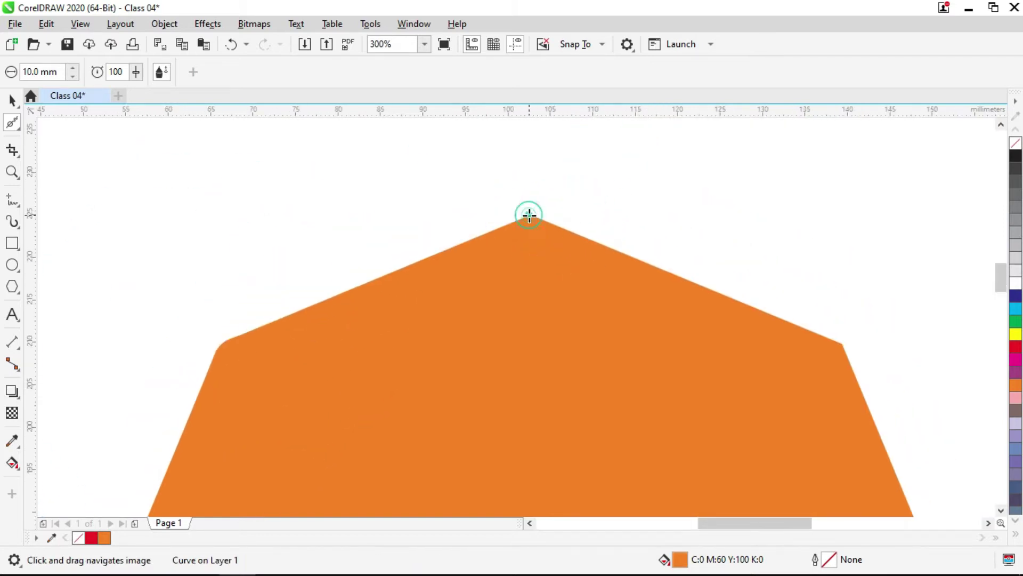
drag(531, 215, 529, 215)
scroll(529, 250, down, 2)
Smooth the octagon's remaining corners along its right, bottom and left sides with the 10 mm nib.
scroll(529, 250, right, 3)
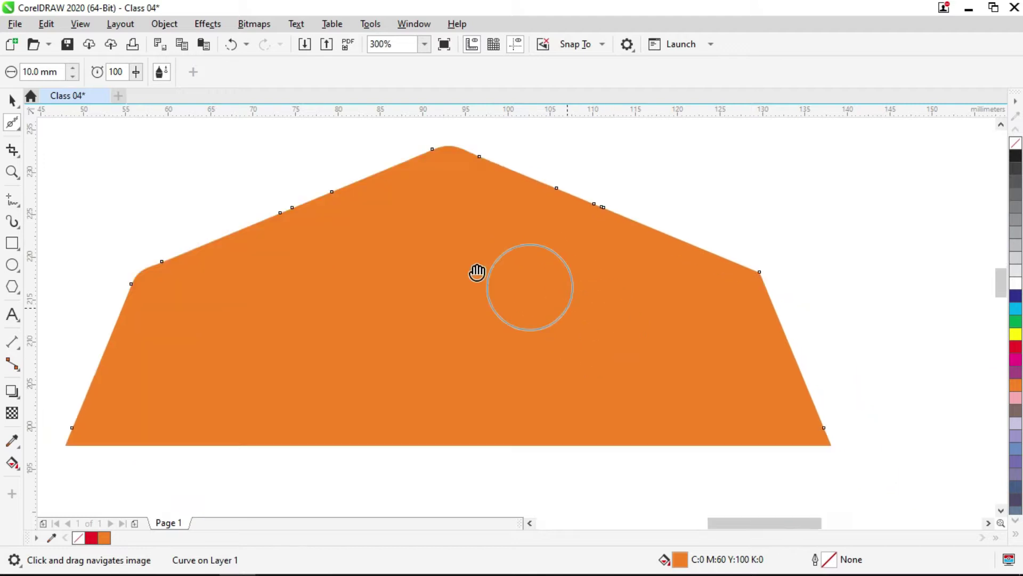
drag(691, 247, 631, 249)
scroll(660, 429, down, 6)
scroll(660, 430, right, 3)
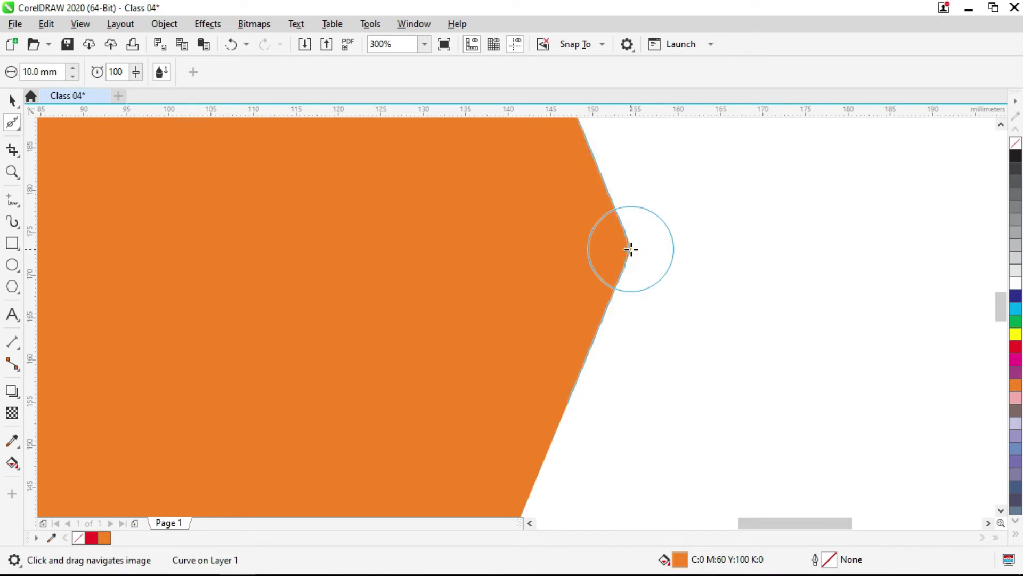
scroll(631, 249, down, 4)
drag(594, 324, 595, 323)
drag(518, 356, 518, 356)
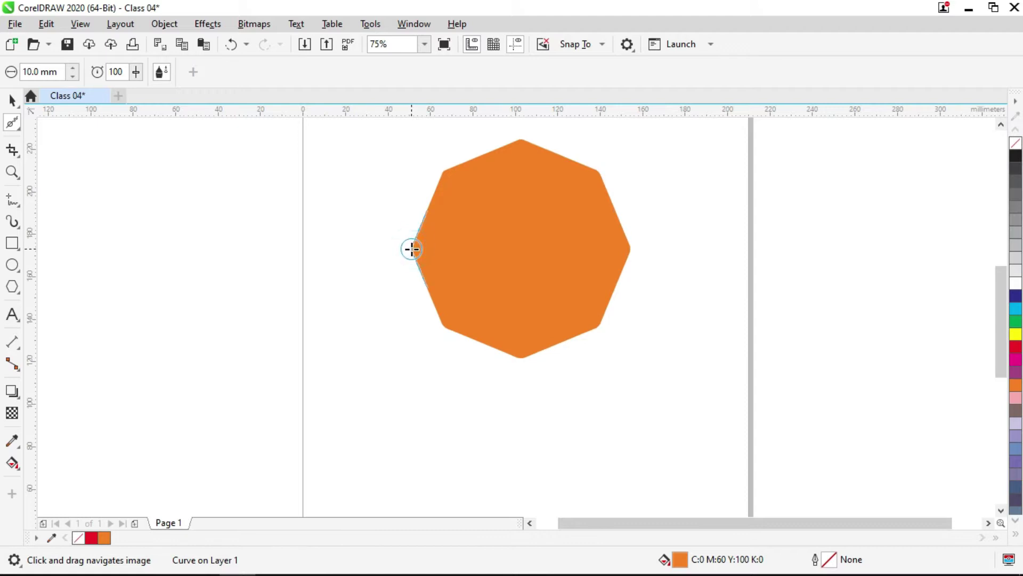
key(space)
click(680, 265)
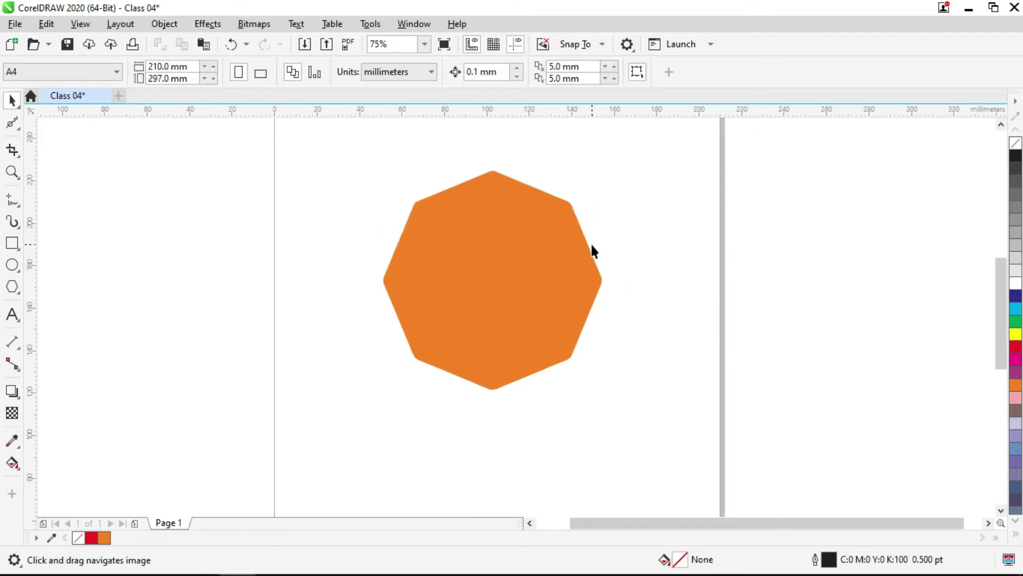
Copy the smoothed octagon and undo the corner smoothing to restore the sharp-cornered eight-sided polygon.
scroll(533, 235, up, 1)
scroll(458, 224, down, 1)
click(609, 248)
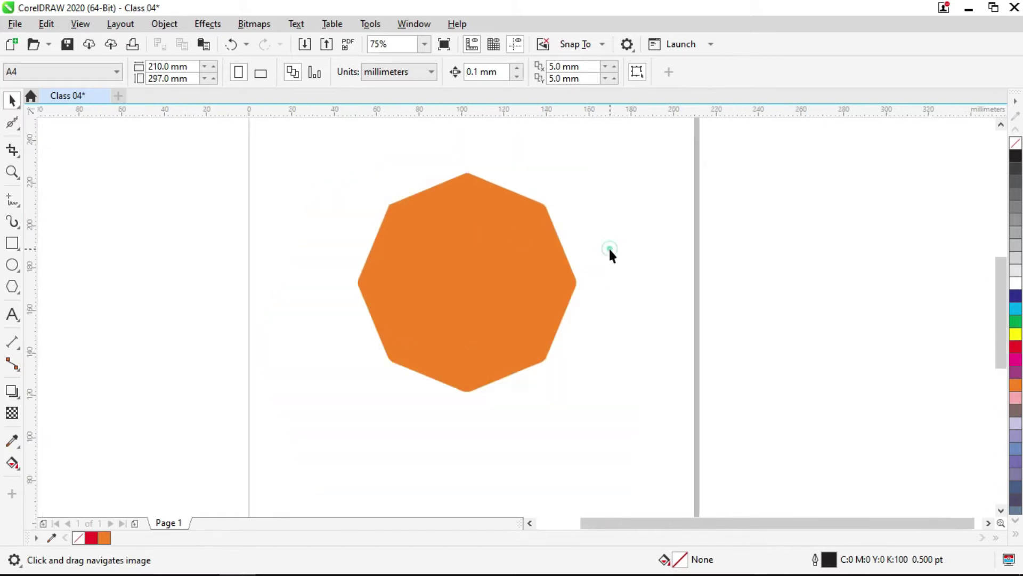
click(470, 258)
click(639, 320)
key(ctrl+z)
key(ctrl+z)
key(ctrl+z)
key(ctrl+z)
key(ctrl+z)
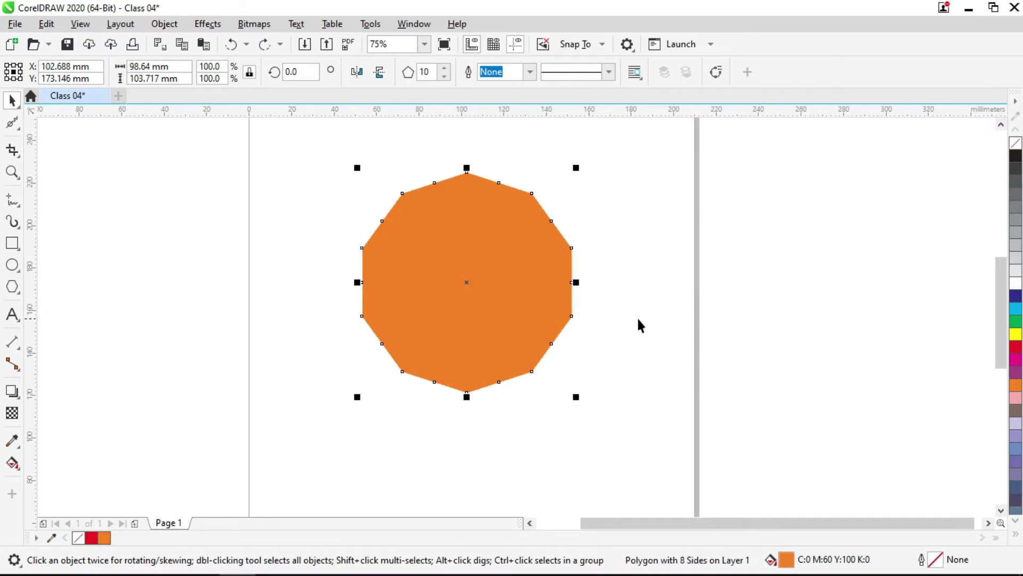
key(ctrl+z)
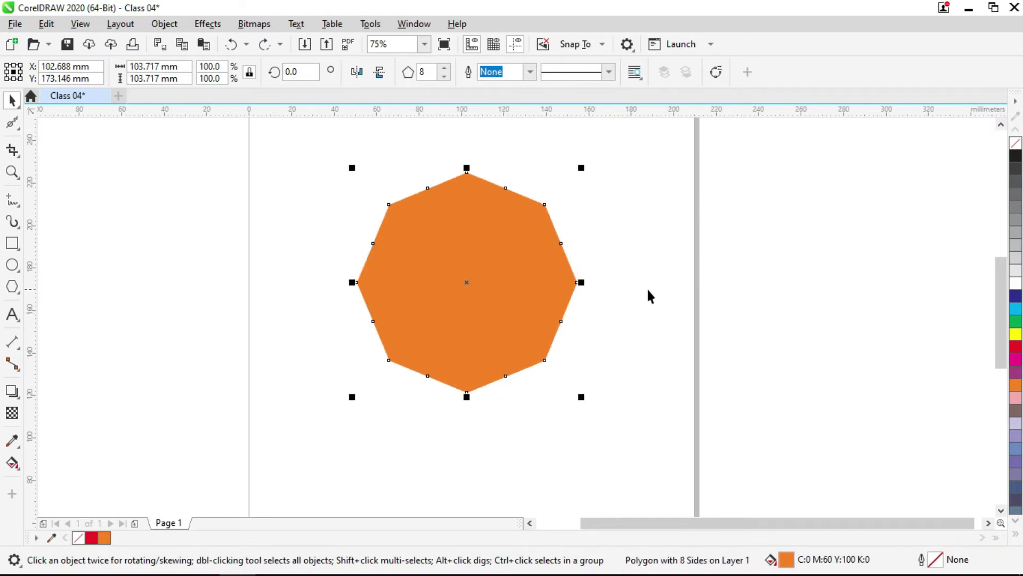
click(618, 299)
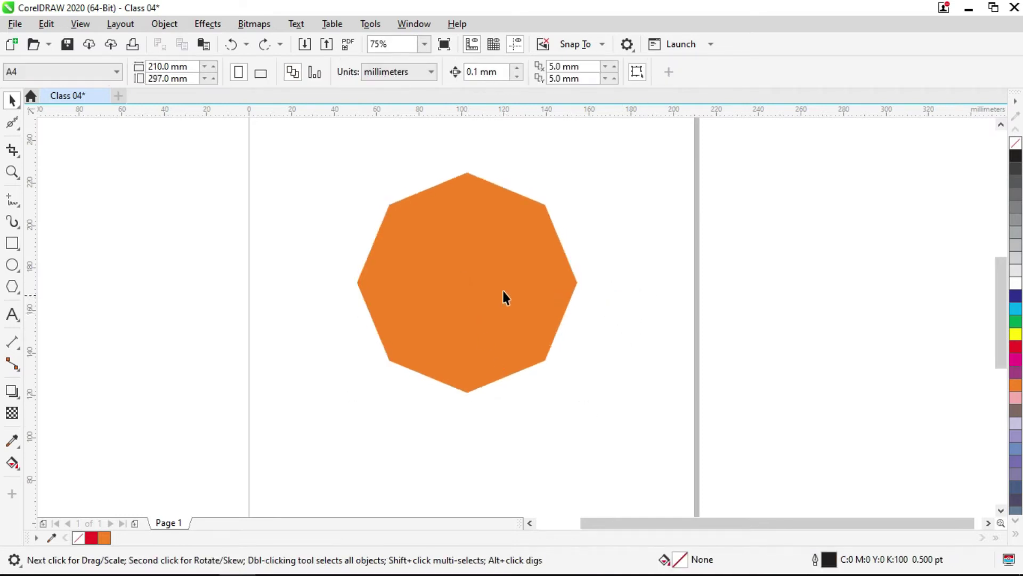
Paste the smoothed octagon and move it to the left of the sharp-cornered one.
key(ctrl+z)
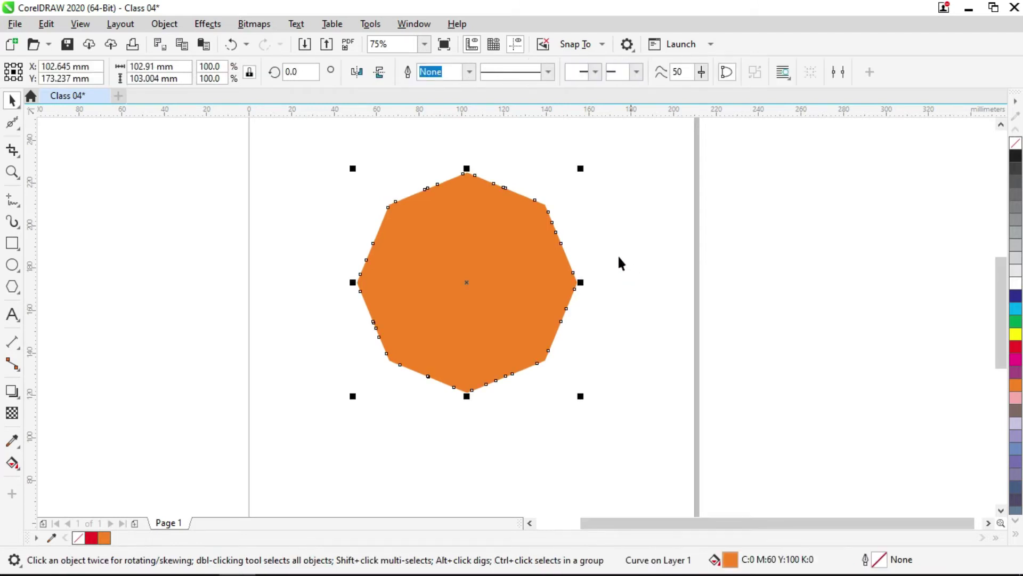
drag(549, 247, 352, 242)
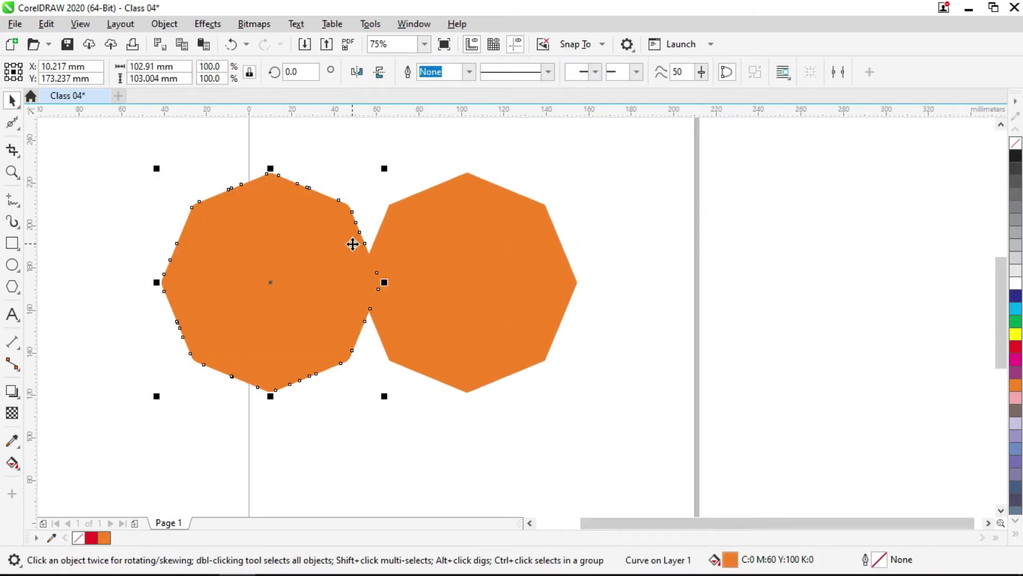
scroll(343, 218, up, 2)
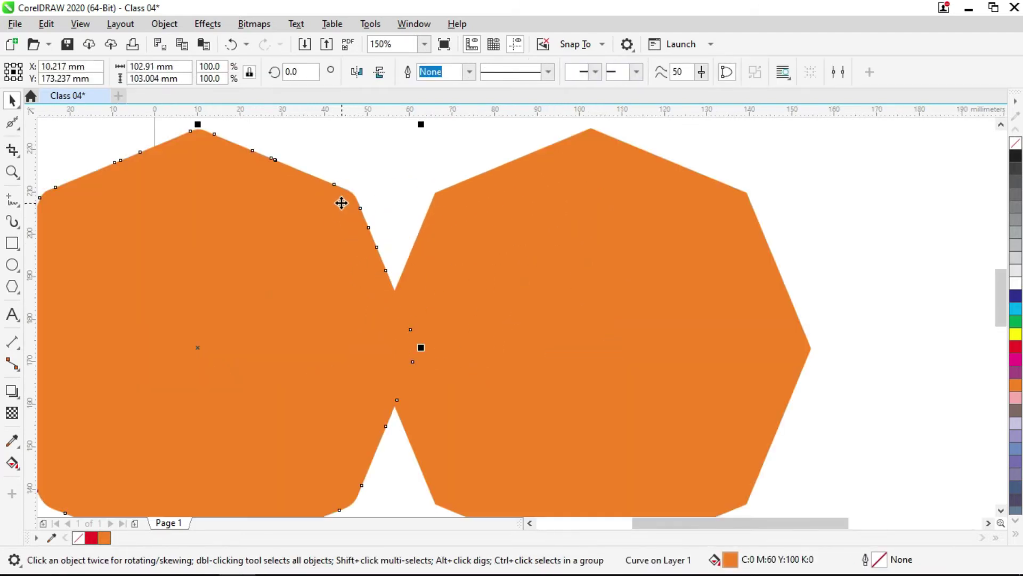
Fill the sharp-cornered octagon with cyan to distinguish it from the smoothed one.
click(491, 216)
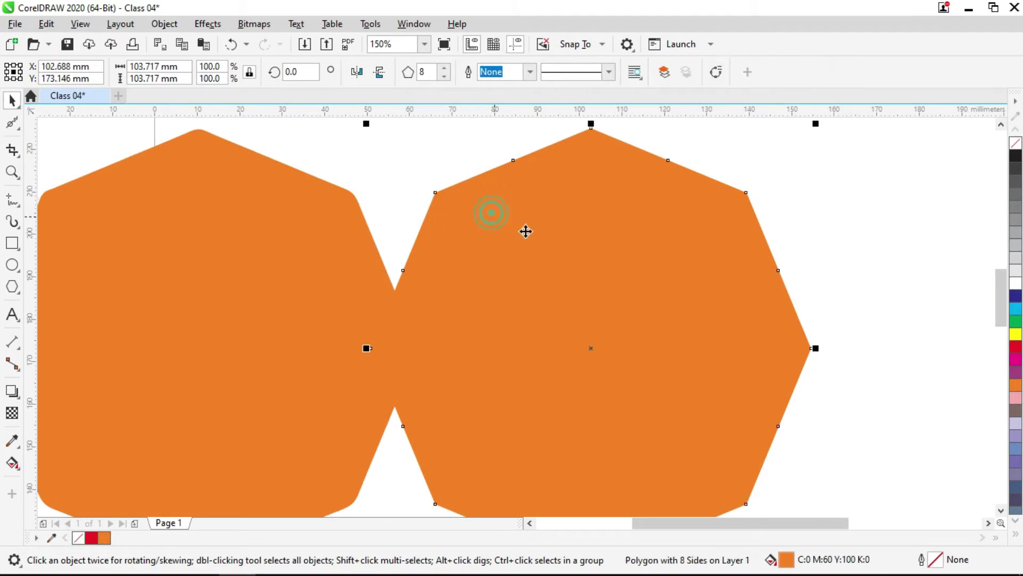
scroll(800, 338, down, 1)
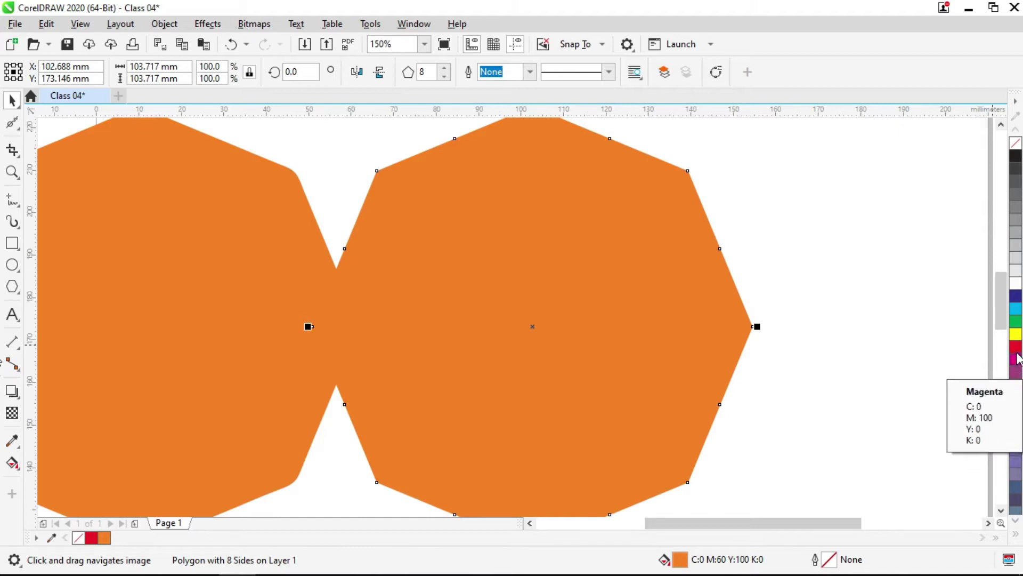
click(1017, 314)
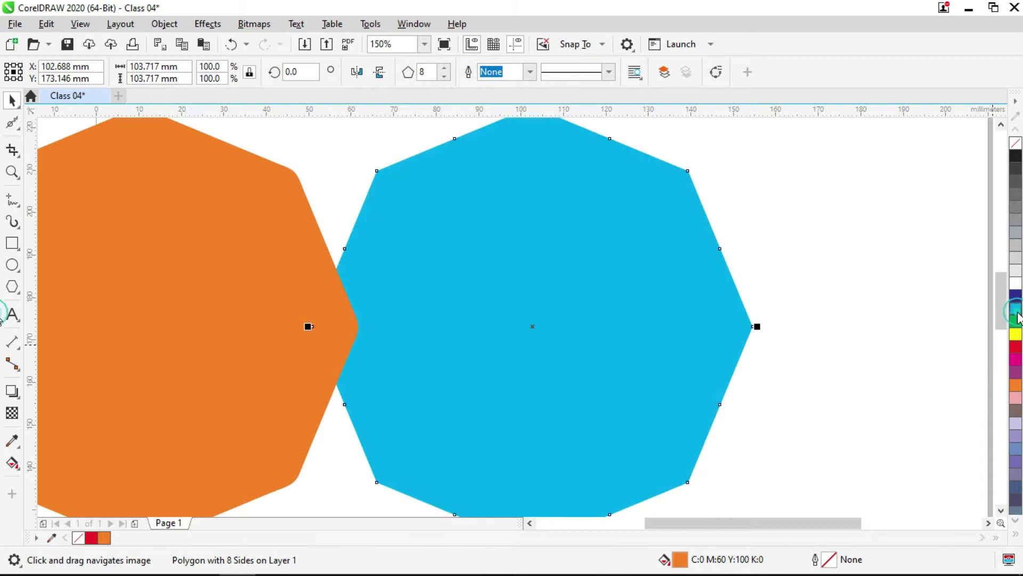
scroll(366, 315, down, 1)
Align the orange smoothed octagon centrally over the cyan octagon and compare their top corners up close.
click(277, 310)
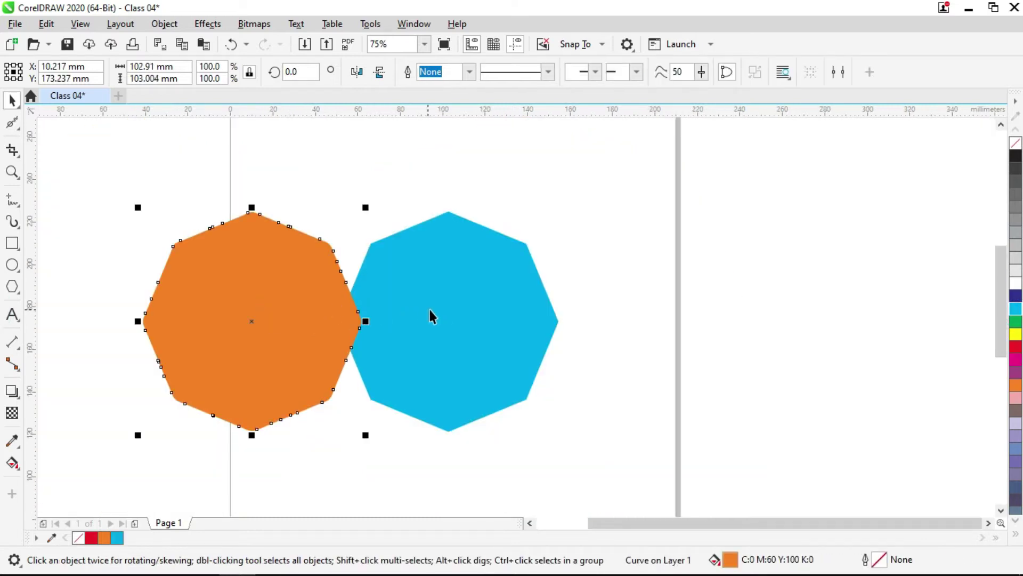
shift+click(453, 297)
key(e)
click(672, 304)
scroll(437, 214, up, 2)
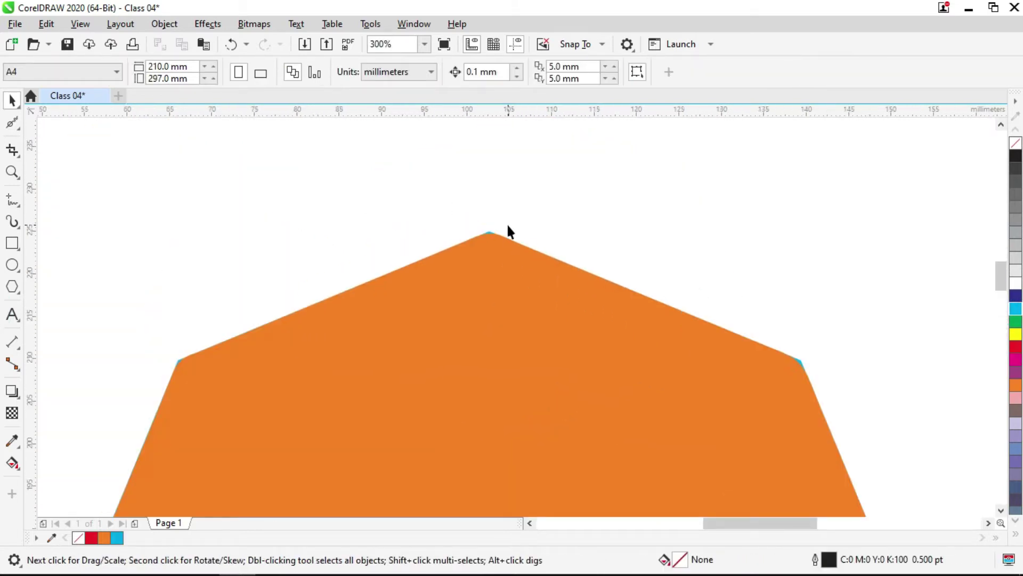
scroll(508, 230, up, 5)
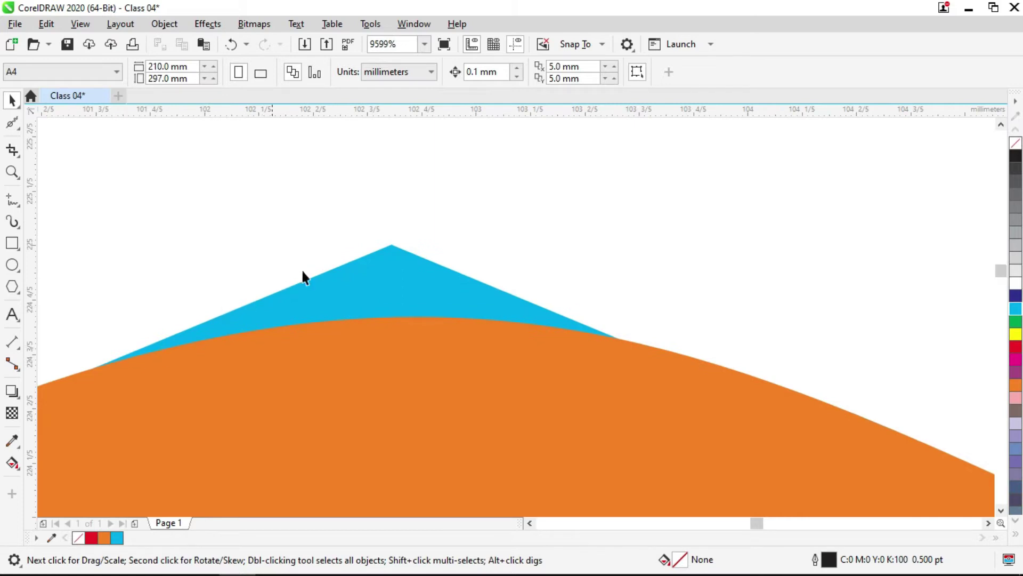
scroll(427, 331, down, 2)
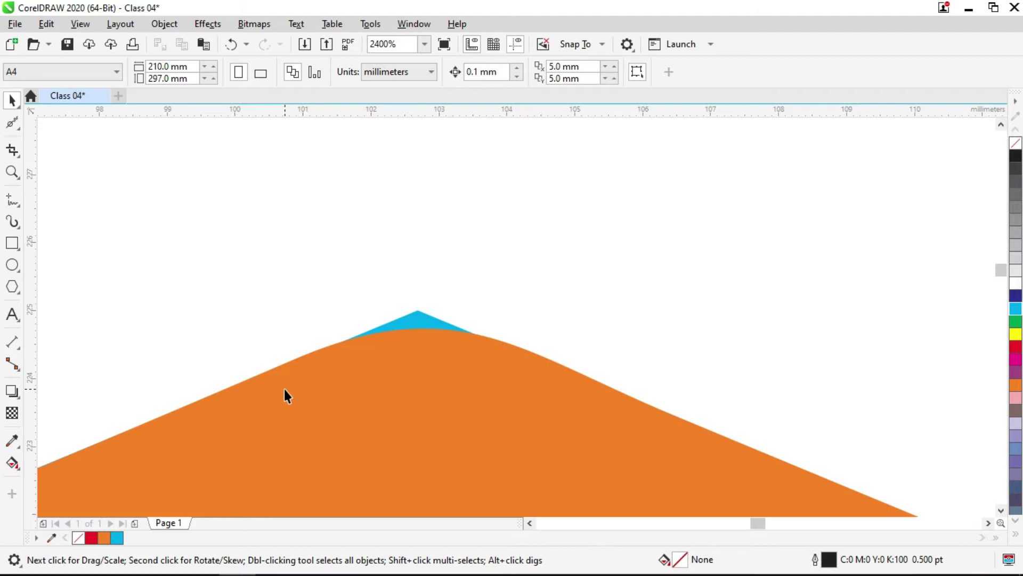
scroll(354, 336, down, 4)
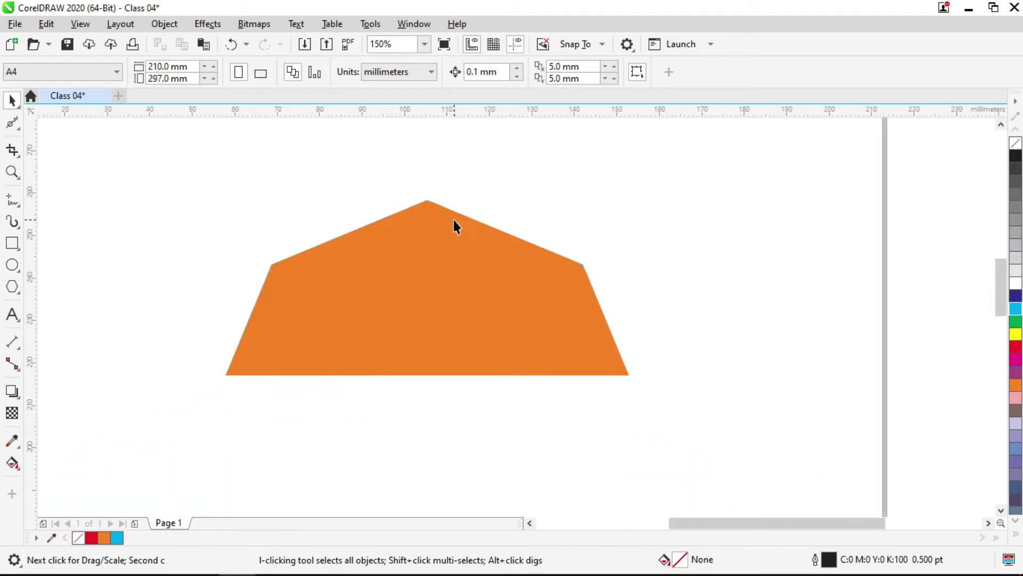
Delete both overlapping octagons from the page.
click(543, 227)
key(ctrl+a)
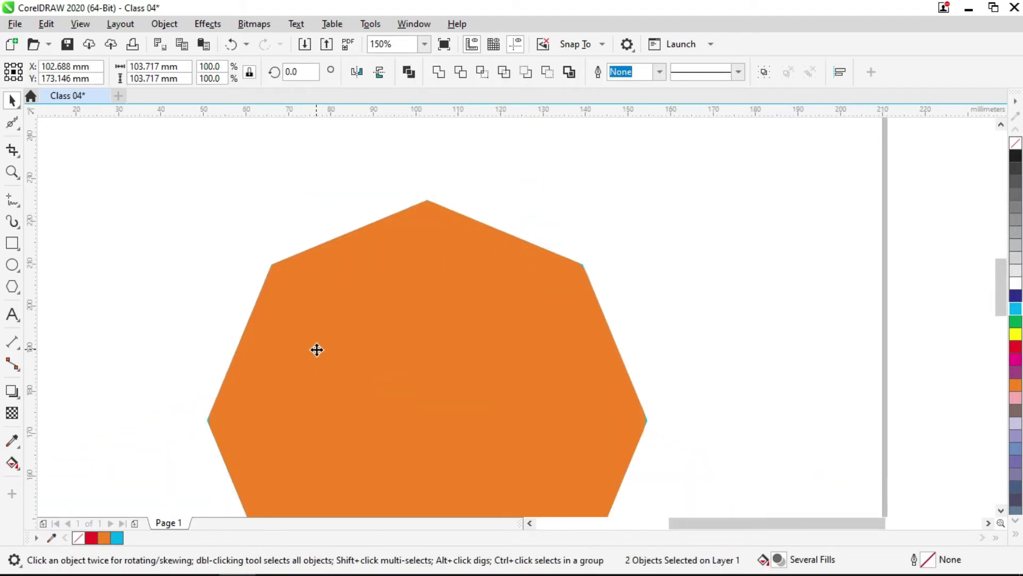
key(Delete)
scroll(319, 320, down, 1)
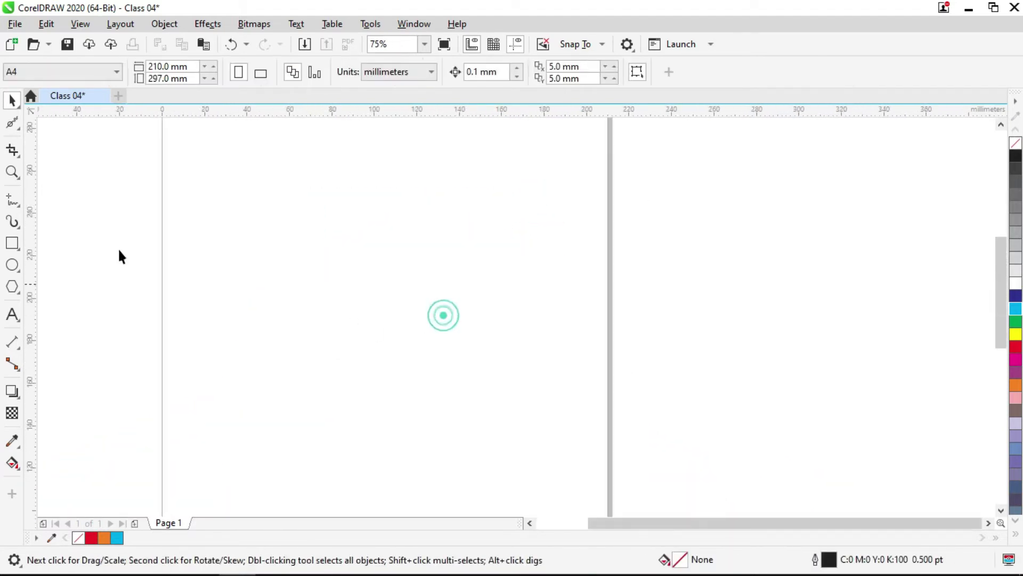
Draw a tall, narrow rectangle about 22 mm wide and 210 mm high, centered on the page, and select it.
click(14, 244)
click(18, 127)
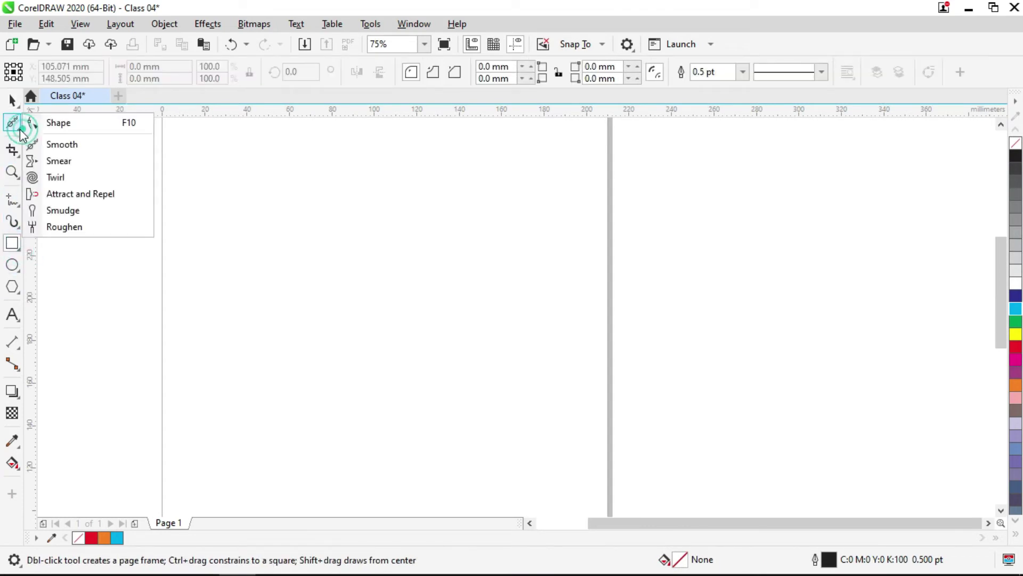
click(12, 250)
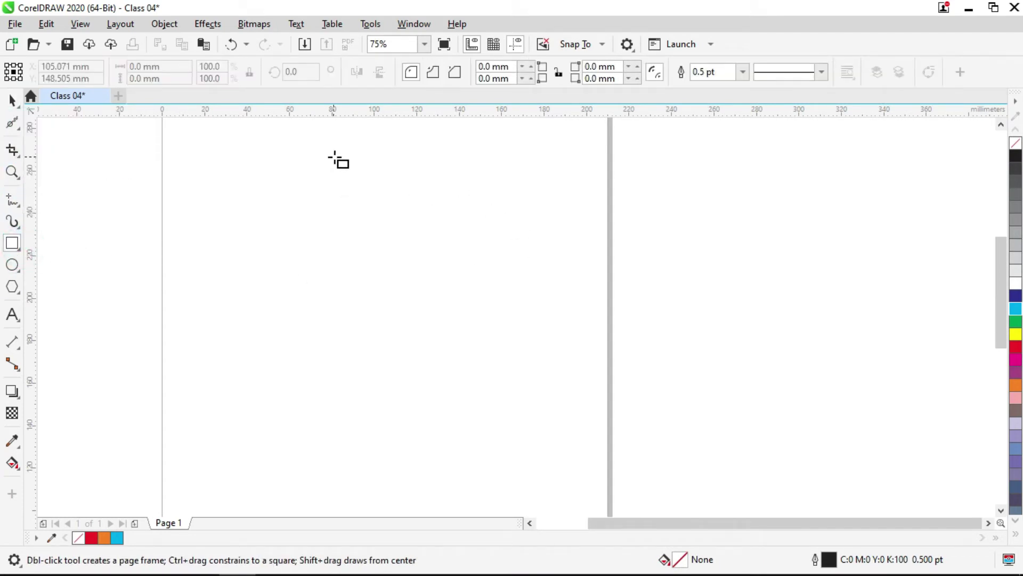
scroll(322, 187, down, 2)
drag(326, 212, 383, 427)
key(space)
click(493, 352)
click(362, 297)
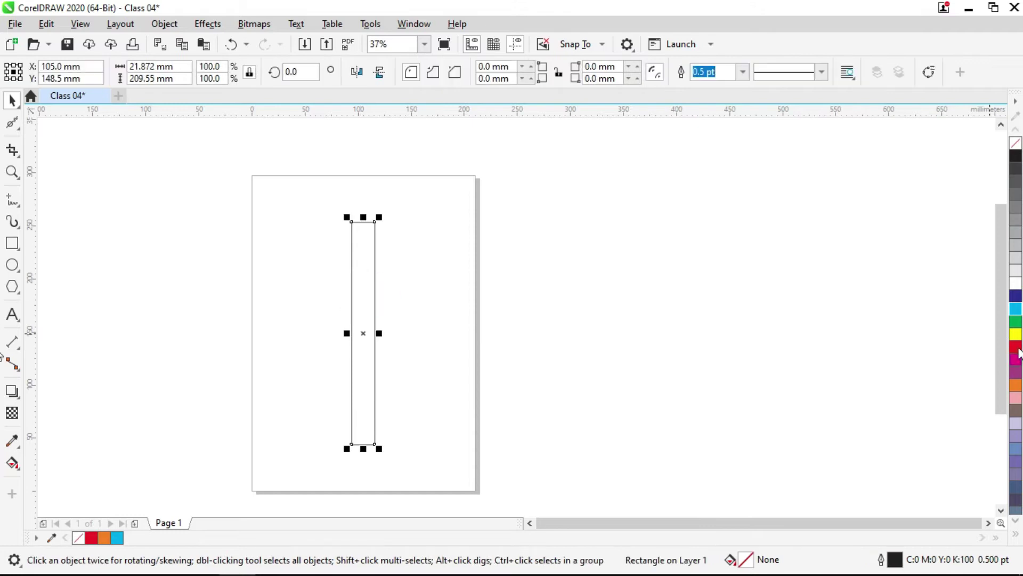
Give the tall rectangle a dark blue fill with no outline and convert it to curves.
click(1016, 296)
right_click(1016, 143)
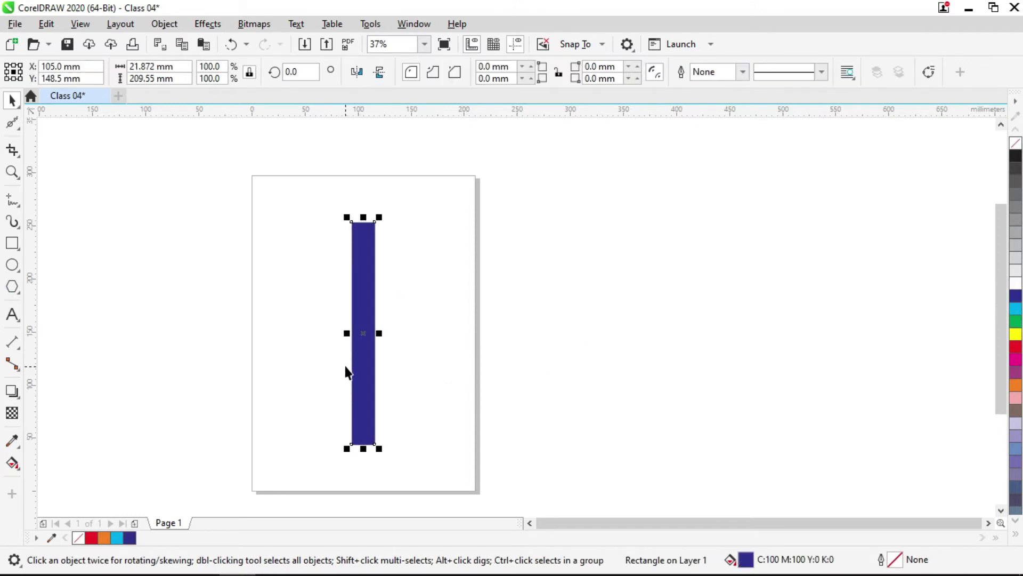
key(ctrl+q)
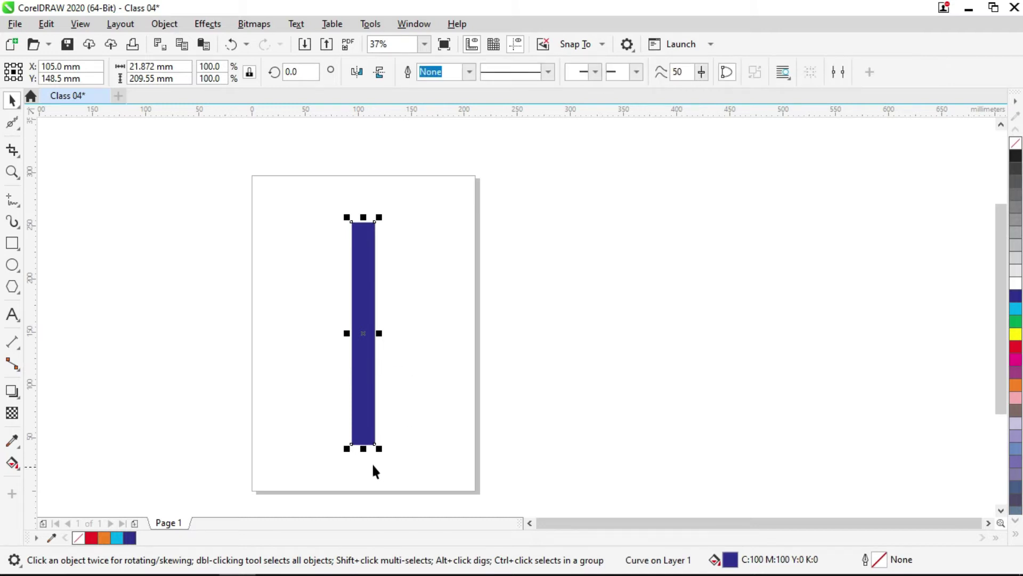
Add a node to the rectangle's bottom edge and pull it about 12 mm down at the center to form a pointed tip.
scroll(373, 469, up, 2)
click(12, 124)
click(33, 126)
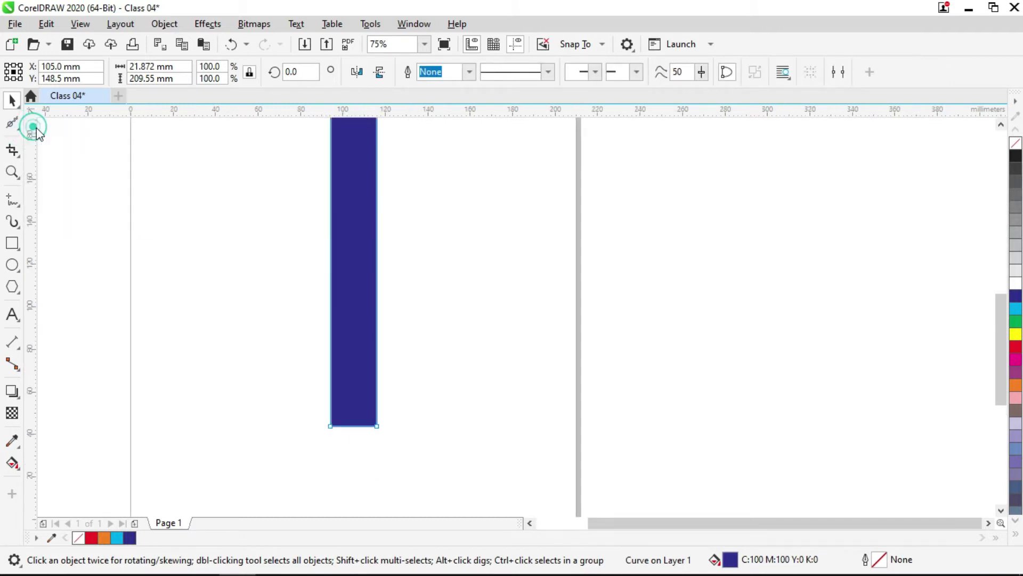
scroll(373, 411, up, 4)
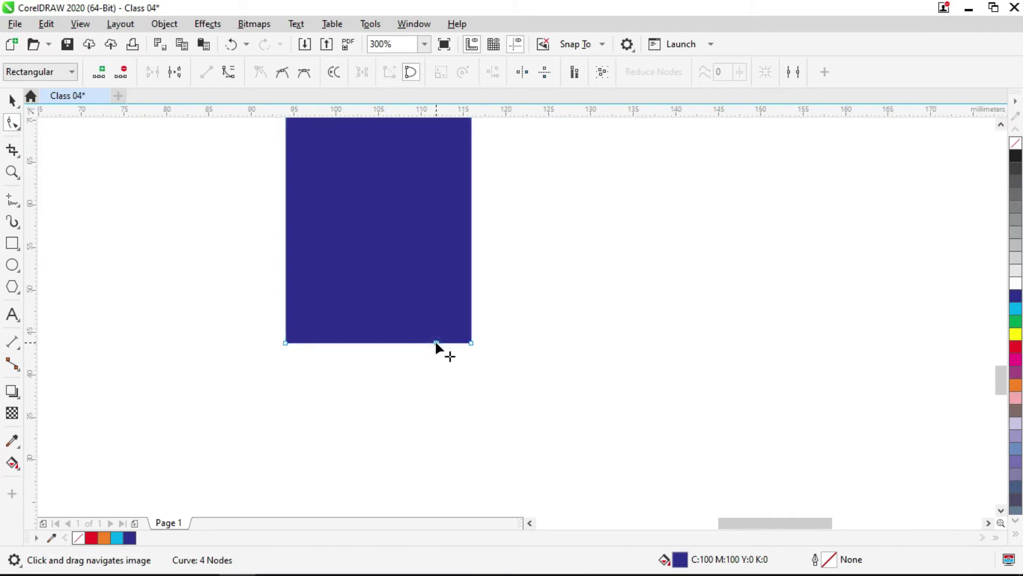
double_click(434, 341)
drag(435, 341, 366, 446)
scroll(388, 417, down, 3)
key(space)
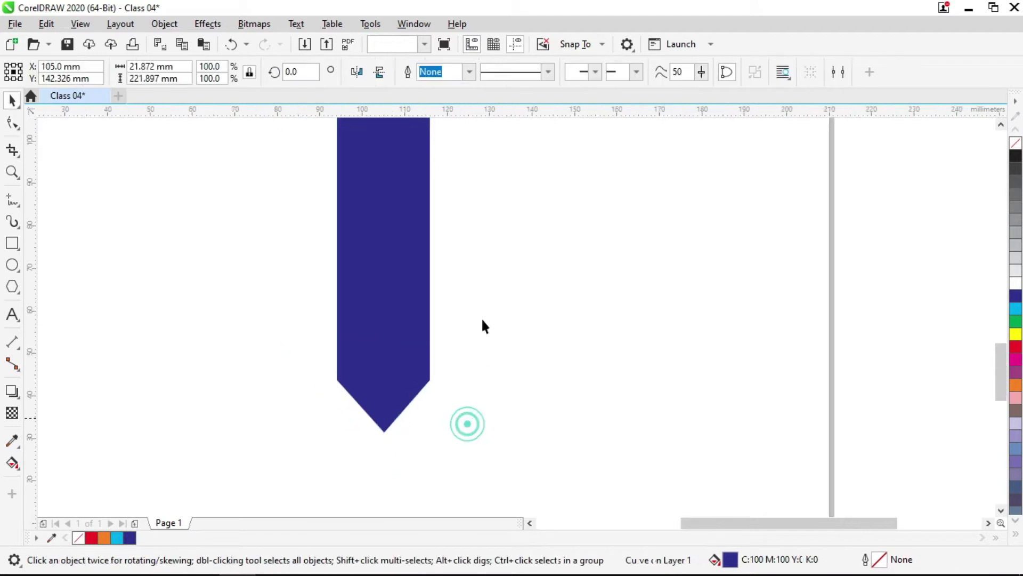
click(467, 424)
scroll(422, 357, down, 2)
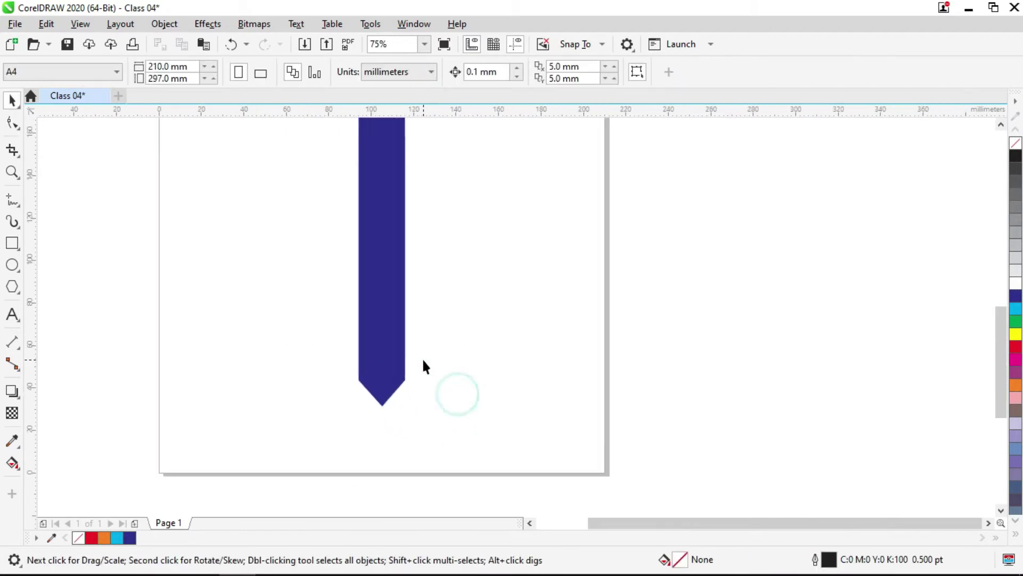
drag(423, 361, 406, 400)
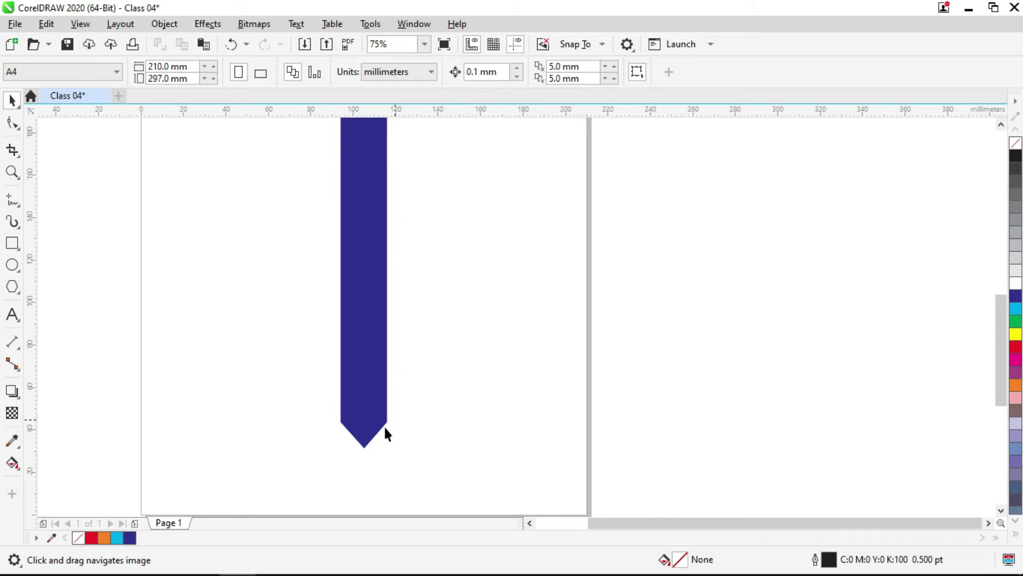
Round the two lower side corners and the pointed tip of the blue shape with the Smooth tool.
scroll(384, 428, up, 4)
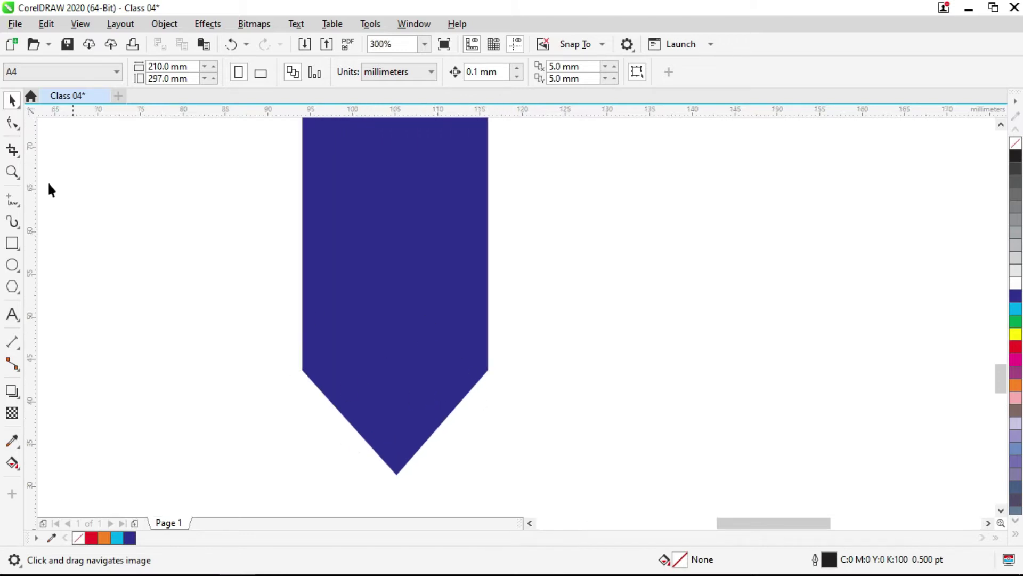
click(18, 128)
click(34, 148)
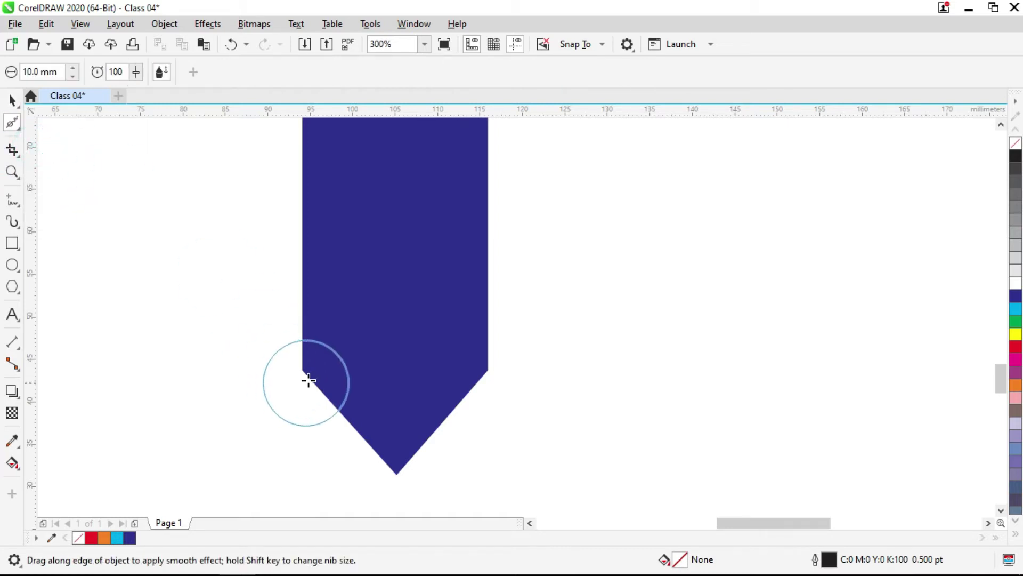
drag(304, 368, 322, 396)
mouse_move(486, 373)
mouse_down()
mouse_move(457, 420)
mouse_move(397, 476)
mouse_up()
key(space)
click(494, 370)
scroll(495, 369, down, 1)
drag(495, 369, 417, 450)
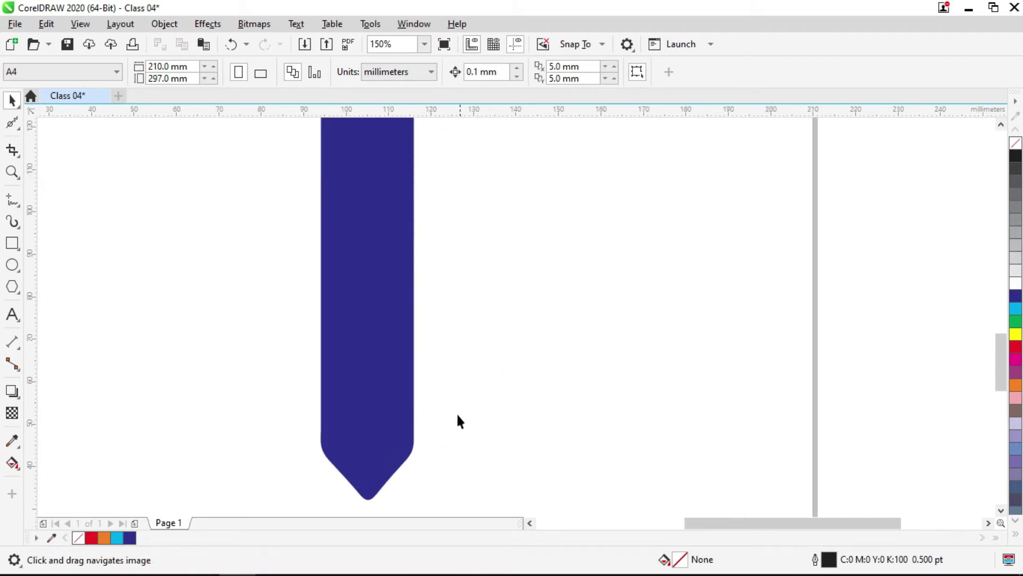
scroll(456, 421, down, 1)
drag(452, 417, 437, 400)
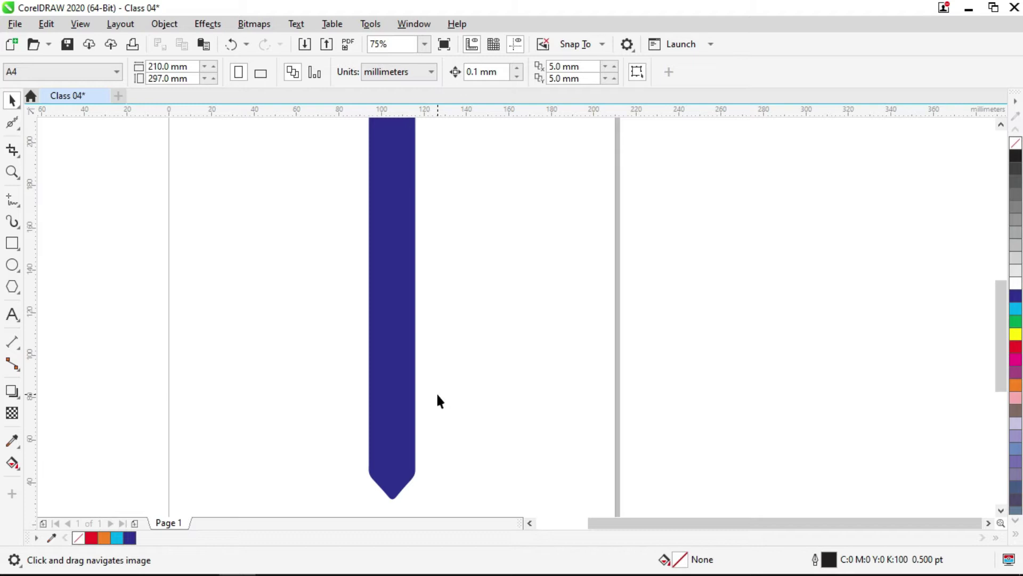
Delete the blue shape and draw a pentagon about 119 mm wide and 113 mm high, centered on the page.
click(407, 319)
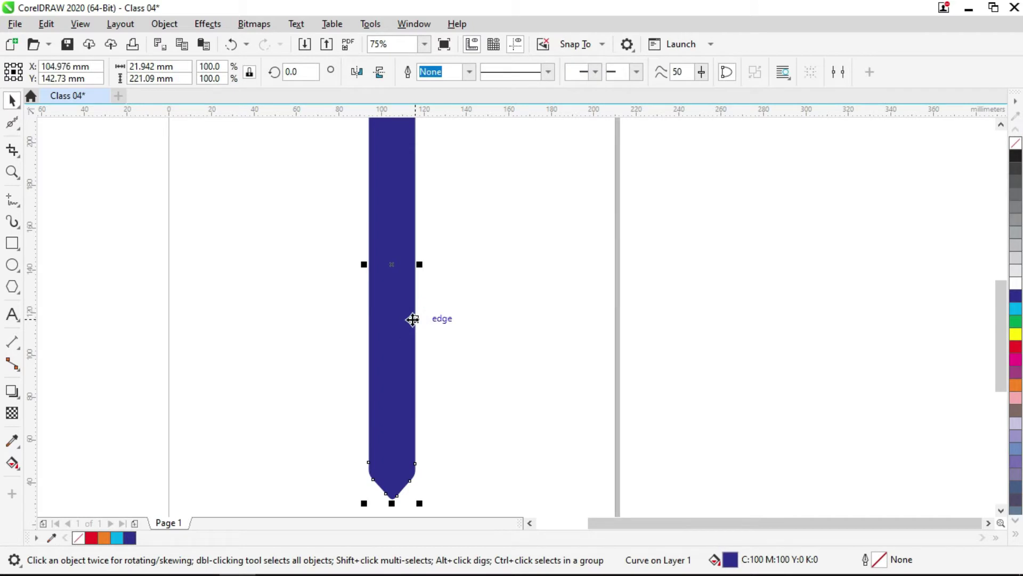
key(Delete)
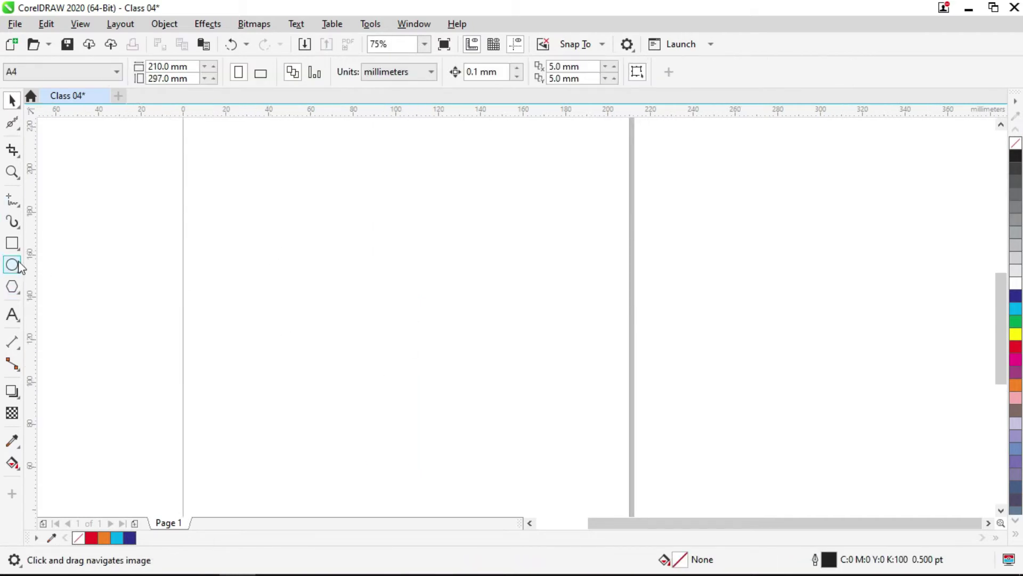
click(13, 287)
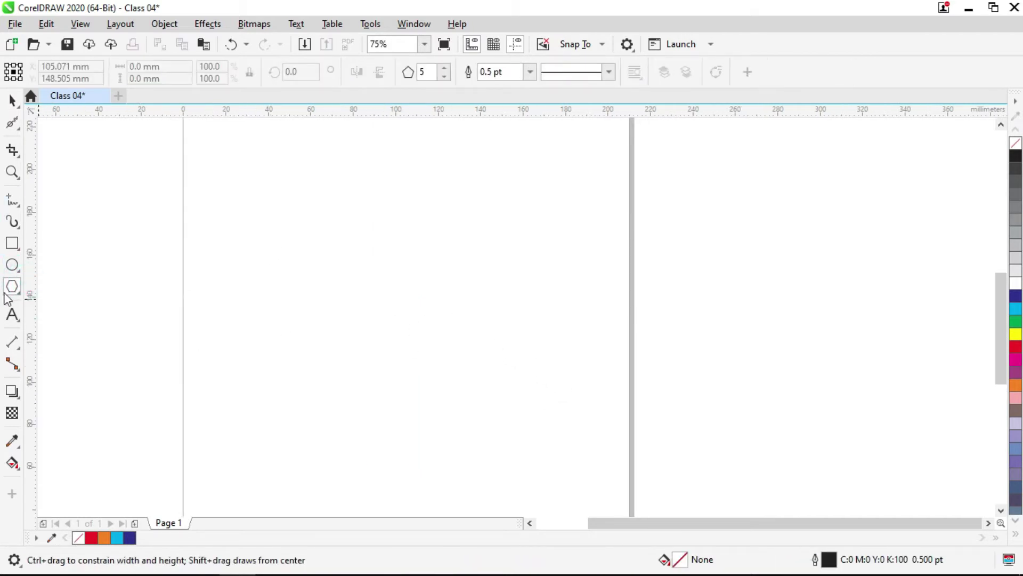
click(21, 296)
click(20, 297)
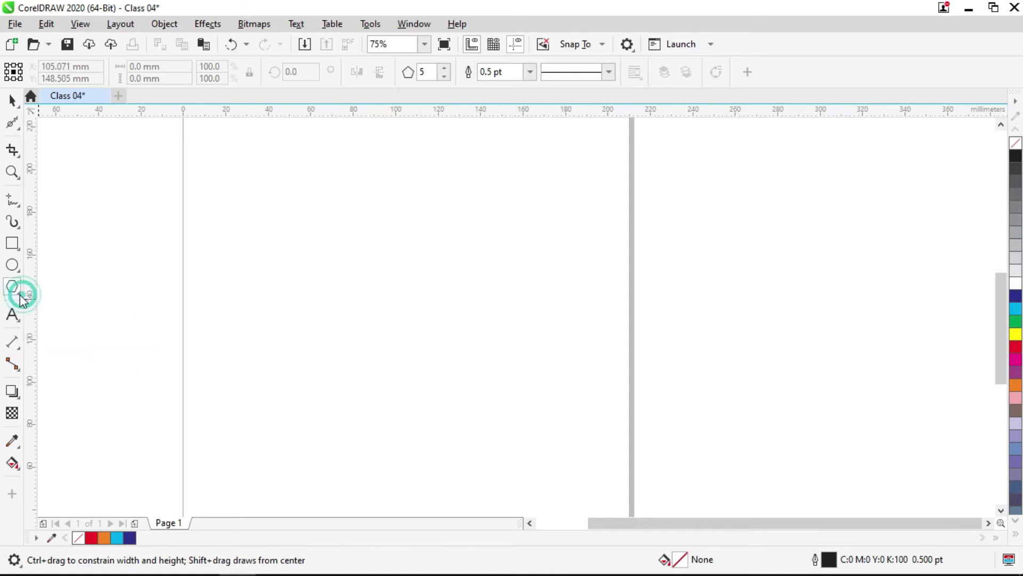
drag(431, 251, 535, 397)
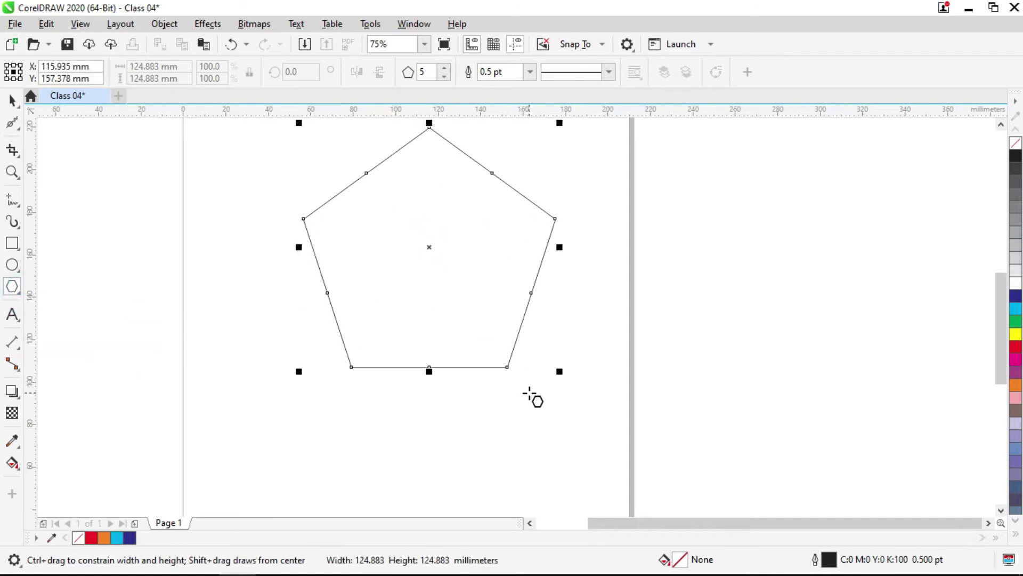
drag(485, 325, 475, 361)
key(p)
key(space)
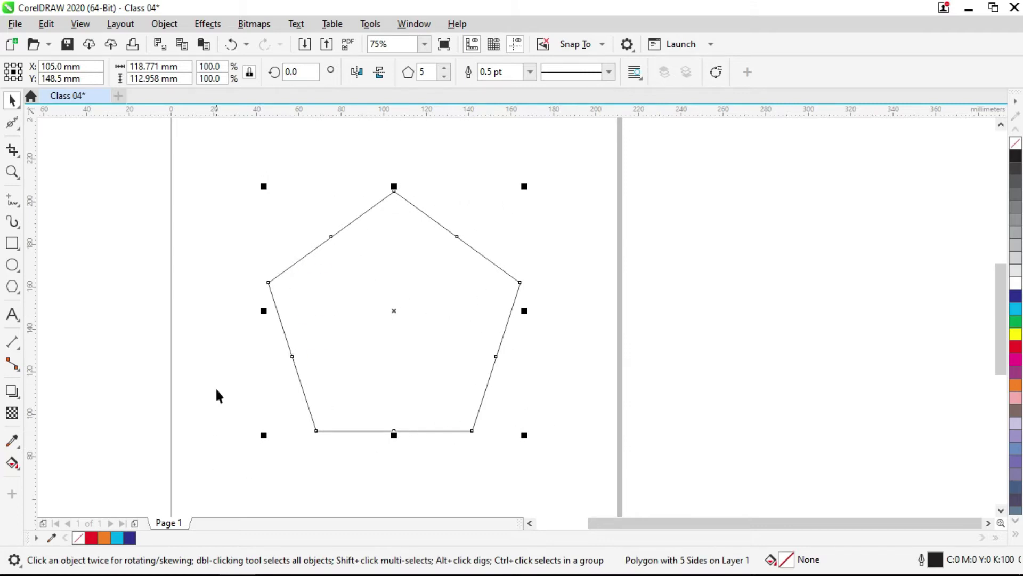
Set the polygon's number of sides to 20 and select it.
click(444, 67)
click(444, 68)
click(429, 74)
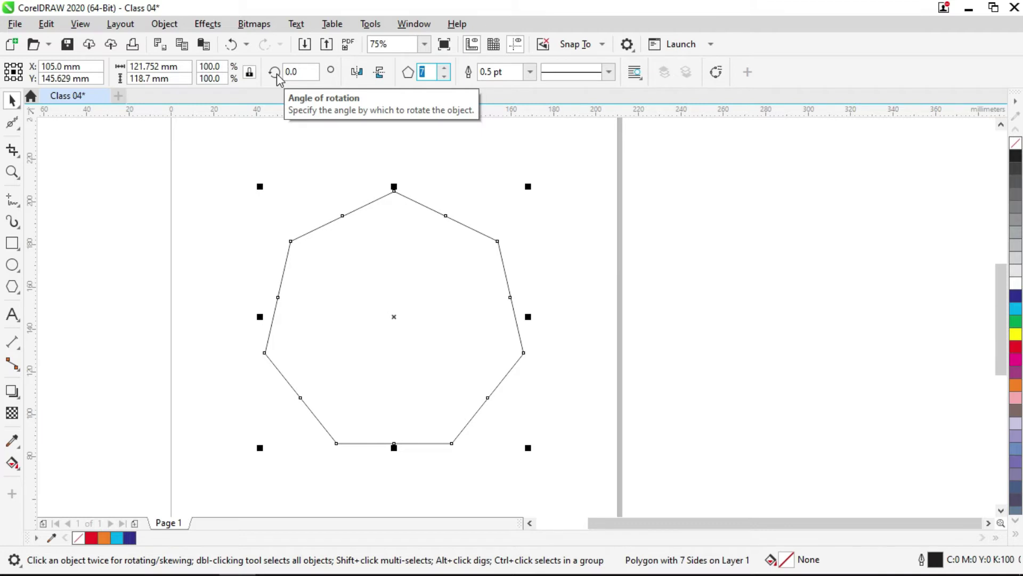
text(20)
key(Return)
click(554, 221)
click(389, 233)
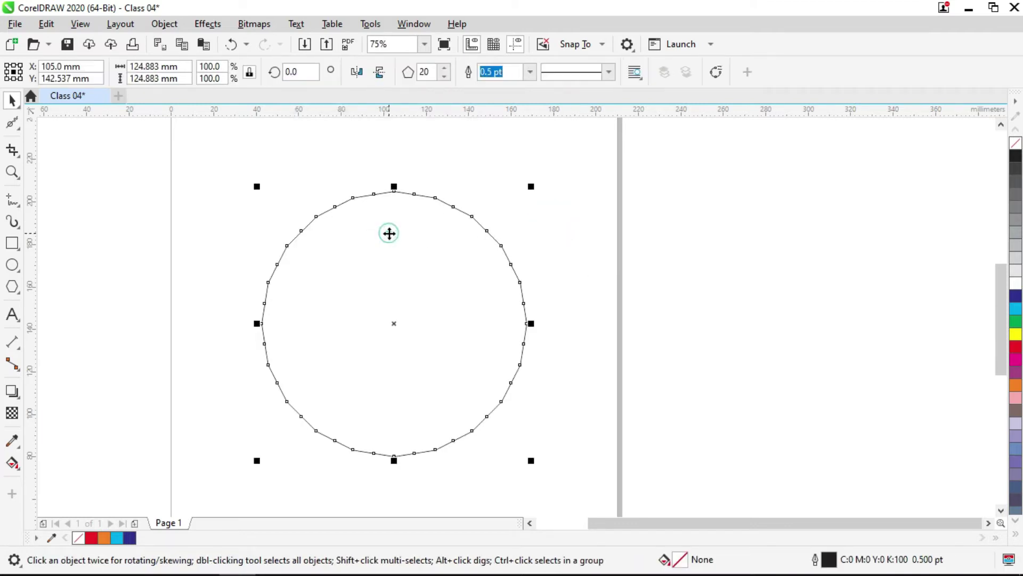
Set the 20-sided polygon's outline width to 1.0 pt.
scroll(456, 215, up, 1)
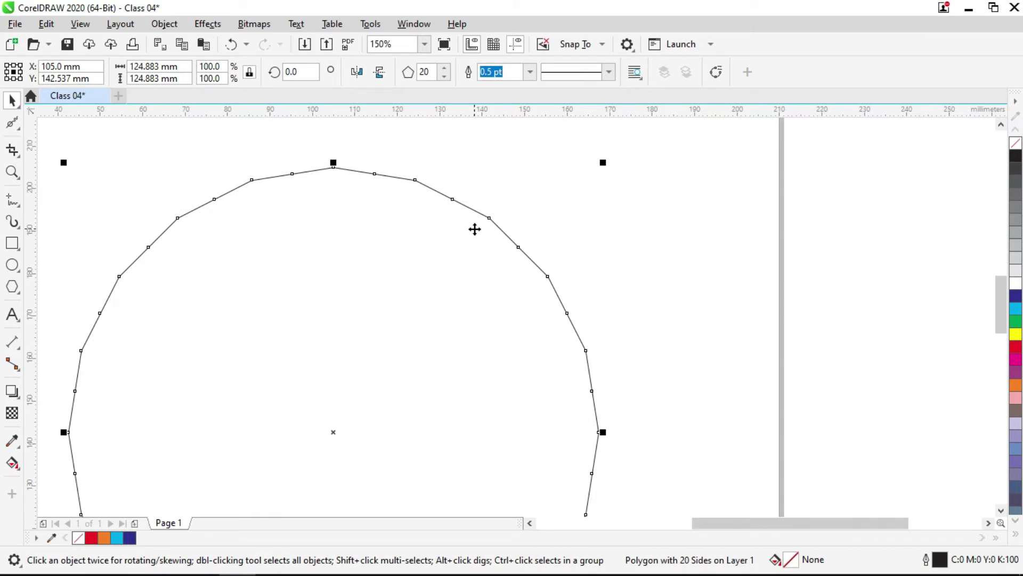
key(F12)
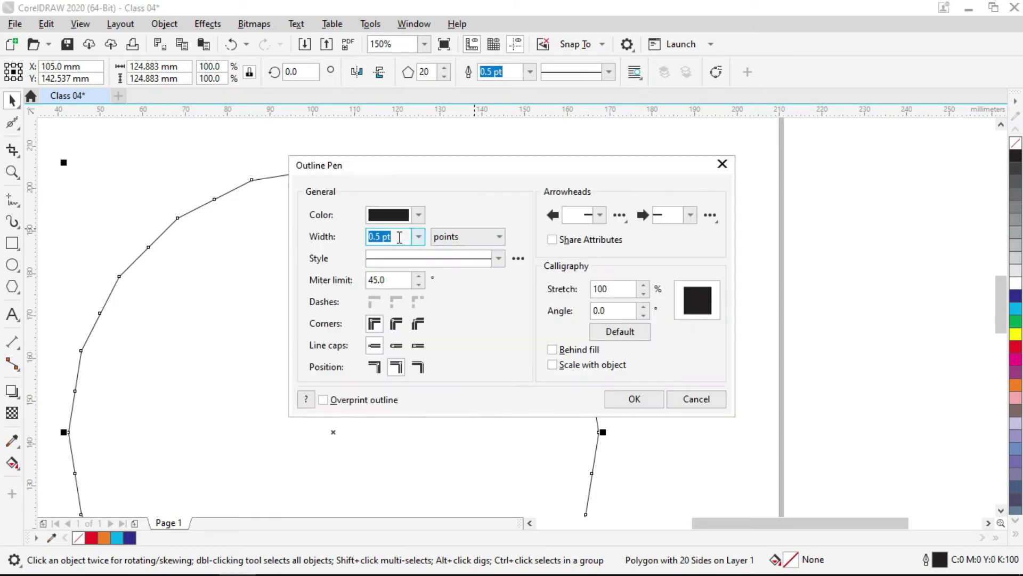
key(Escape)
click(382, 211)
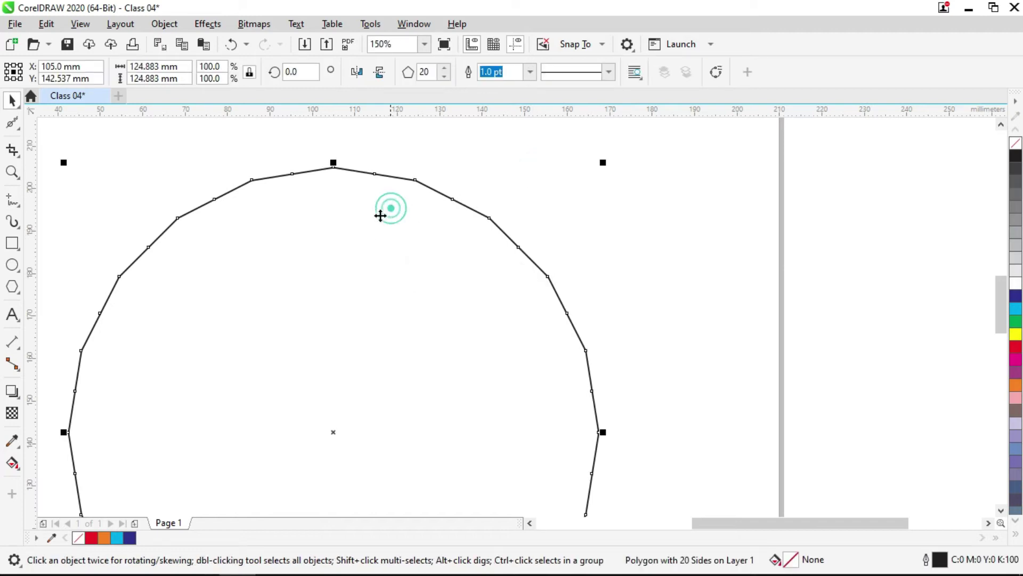
Delete the midpoint nodes from the polygon's sides, keeping only the corner nodes.
click(21, 126)
click(59, 119)
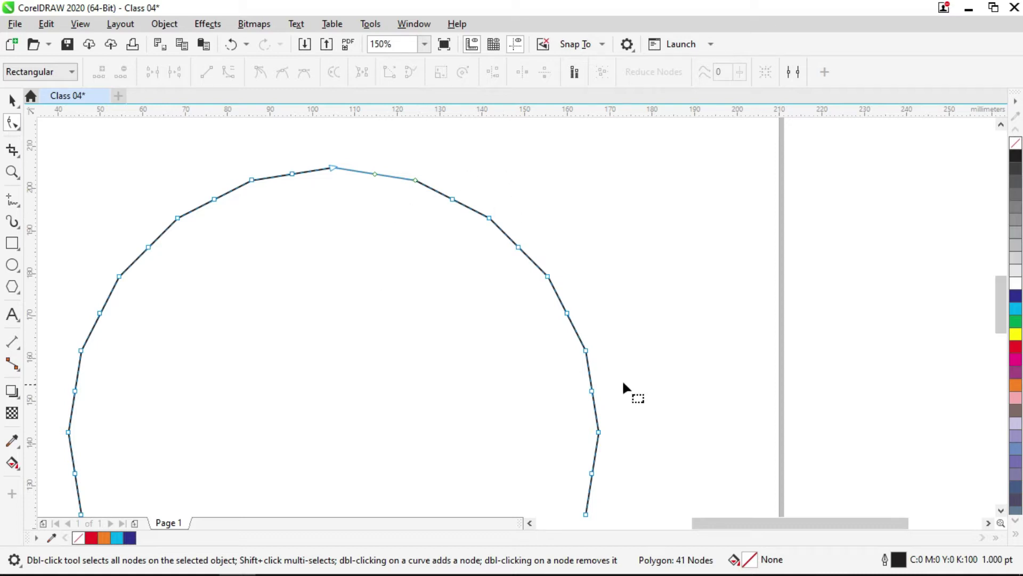
drag(644, 429, 646, 415)
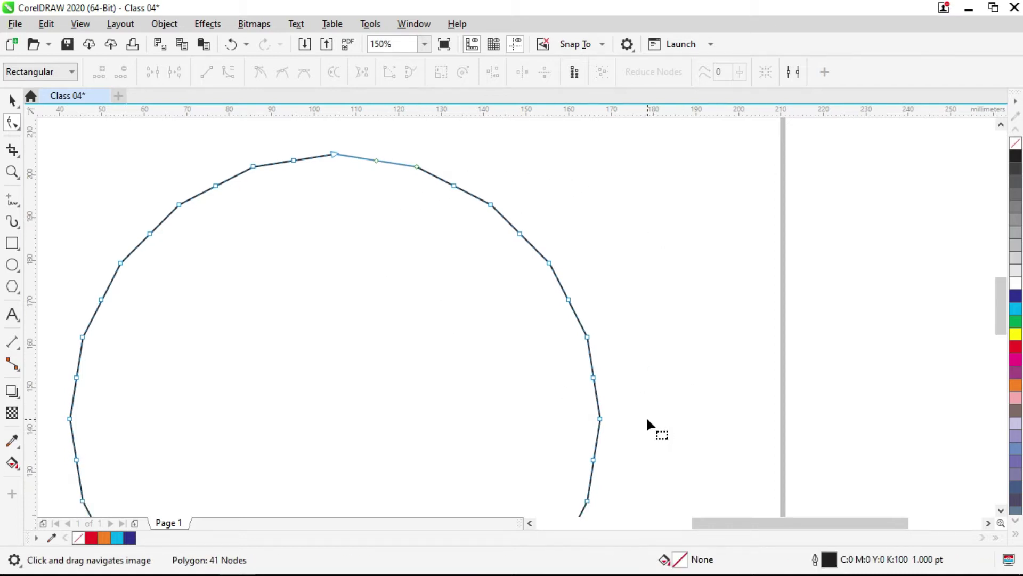
scroll(381, 223, down, 2)
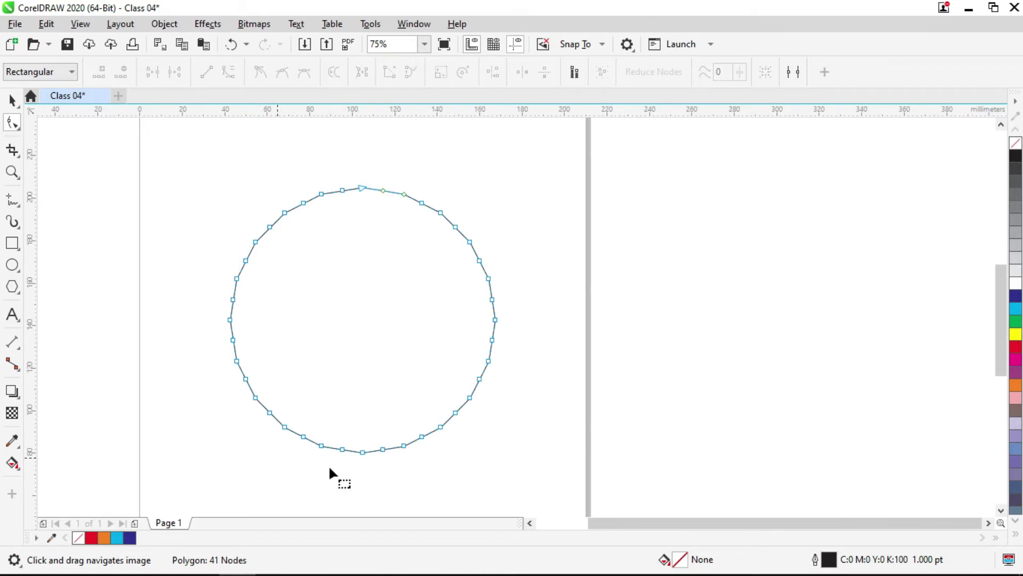
scroll(461, 296, up, 2)
drag(342, 340, 342, 340)
drag(583, 276, 491, 347)
key(Delete)
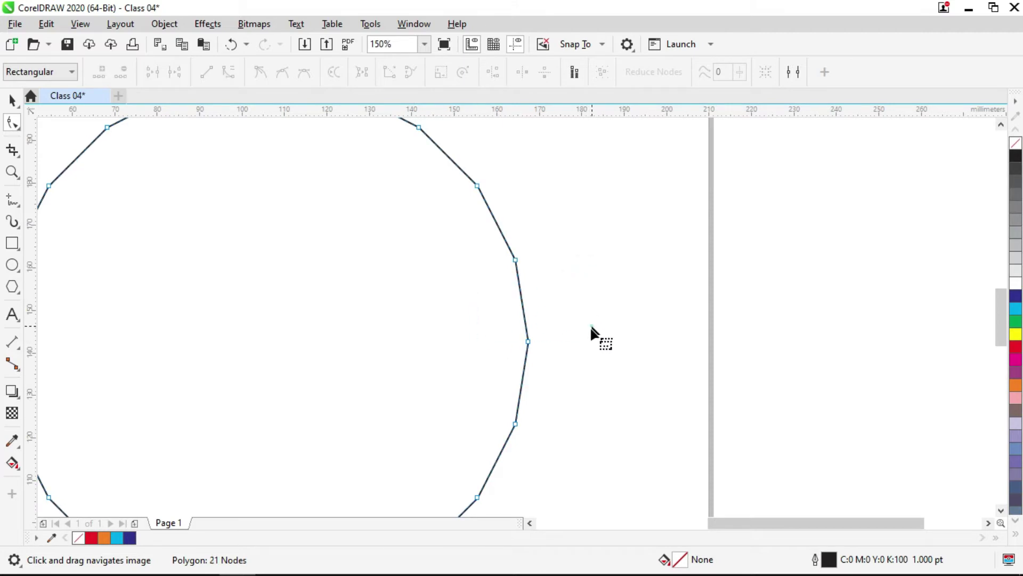
scroll(504, 405, down, 2)
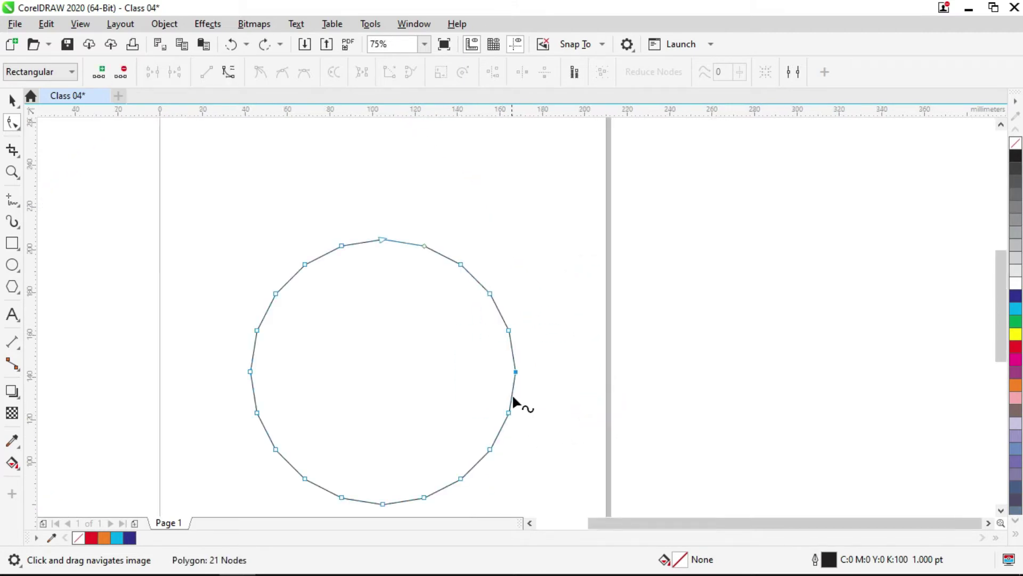
click(551, 327)
Select the 20-sided polygon and convert it to curves.
click(12, 100)
click(450, 345)
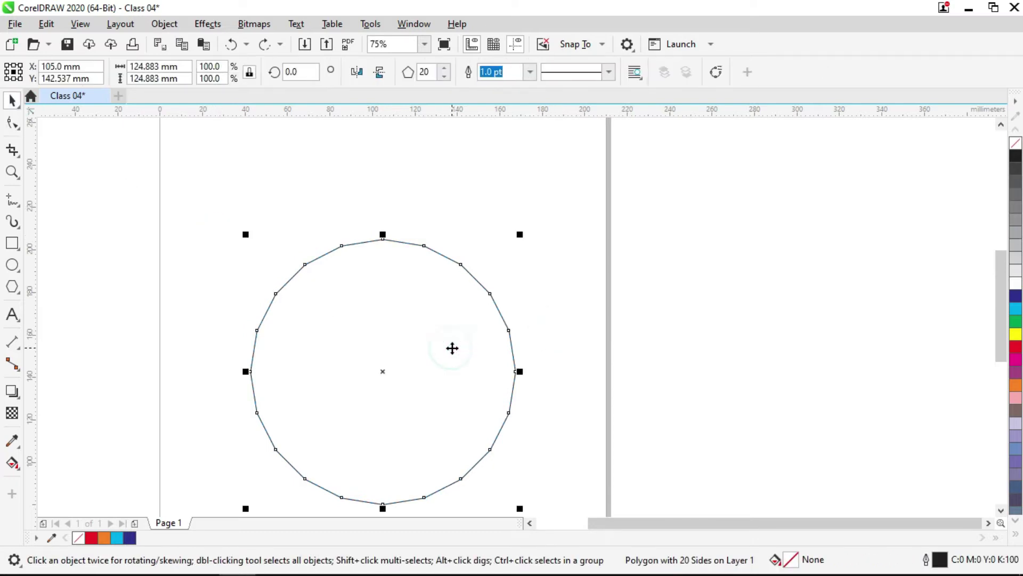
key(ctrl+q)
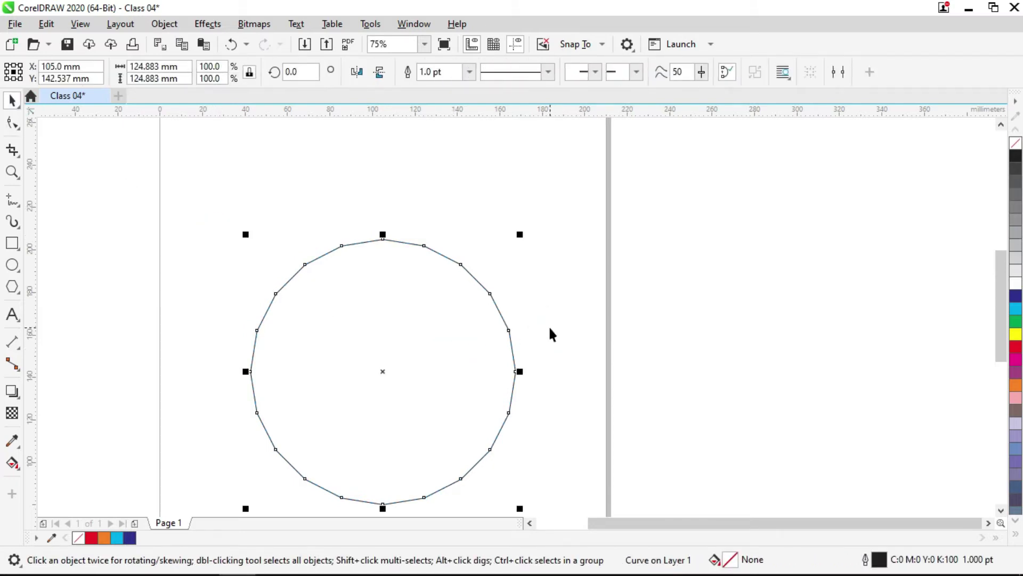
Delete neighboring corner nodes one at a time from the right side of the curve with the Shape tool.
drag(539, 335, 541, 313)
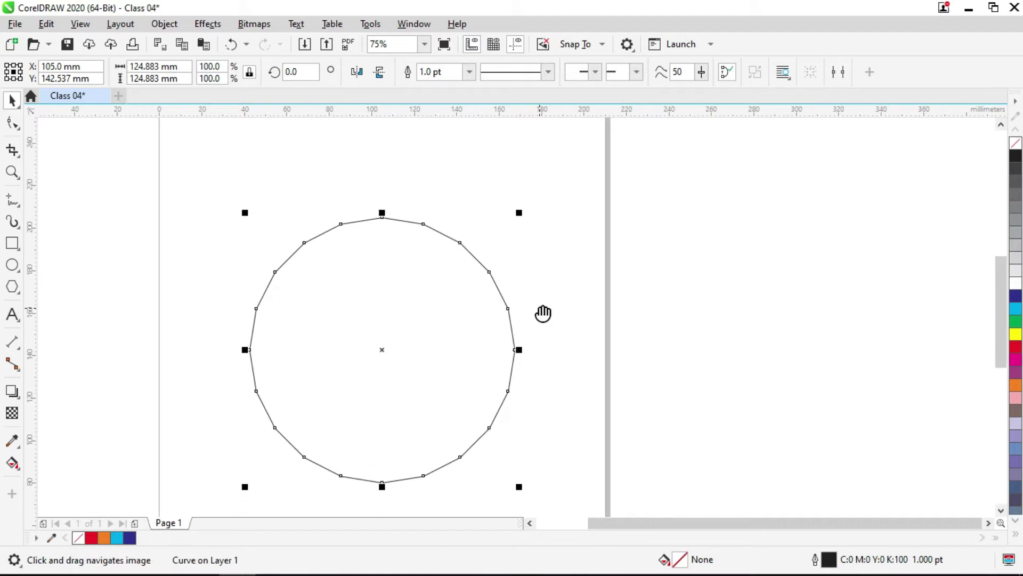
click(12, 124)
scroll(511, 376, up, 2)
drag(605, 257, 344, 365)
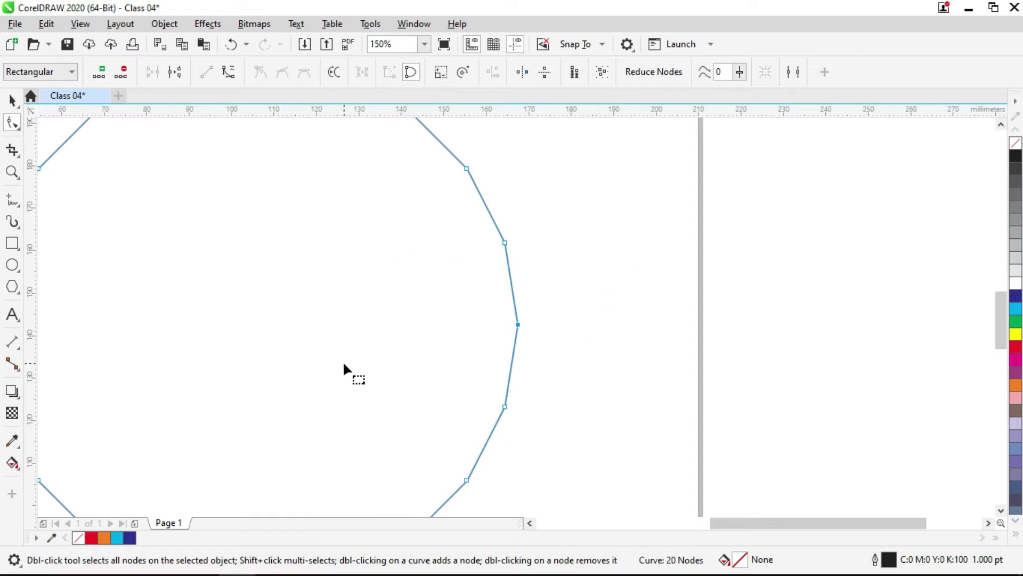
key(Delete)
drag(640, 336, 513, 371)
key(Delete)
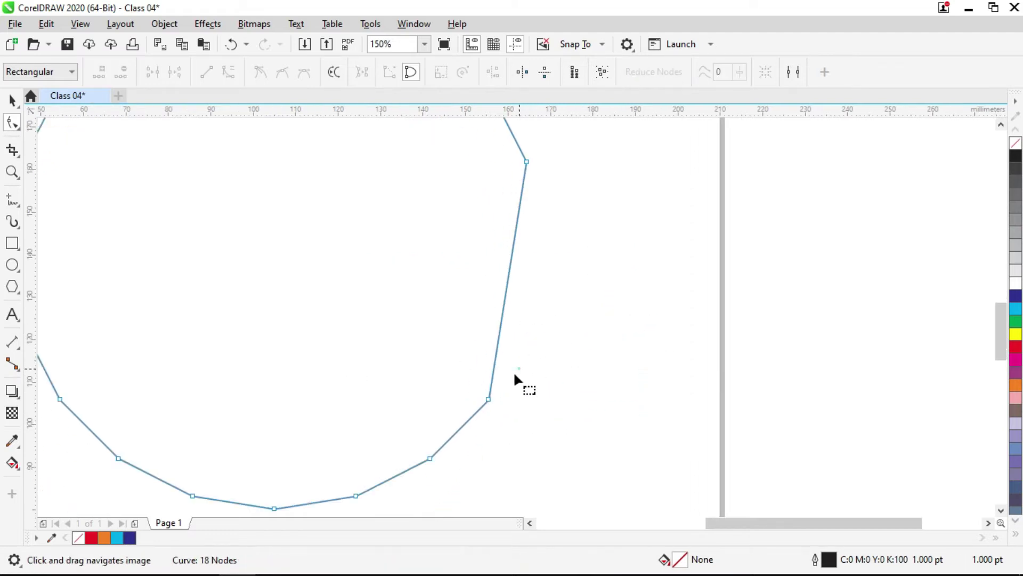
key(Delete)
Undo the node deletions on the right side of the curve.
scroll(501, 413, down, 2)
key(ctrl+z)
key(ctrl+z)
key(ctrl+z)
Smooth the upper-right corners of the curve with the Smooth tool.
scroll(519, 341, up, 2)
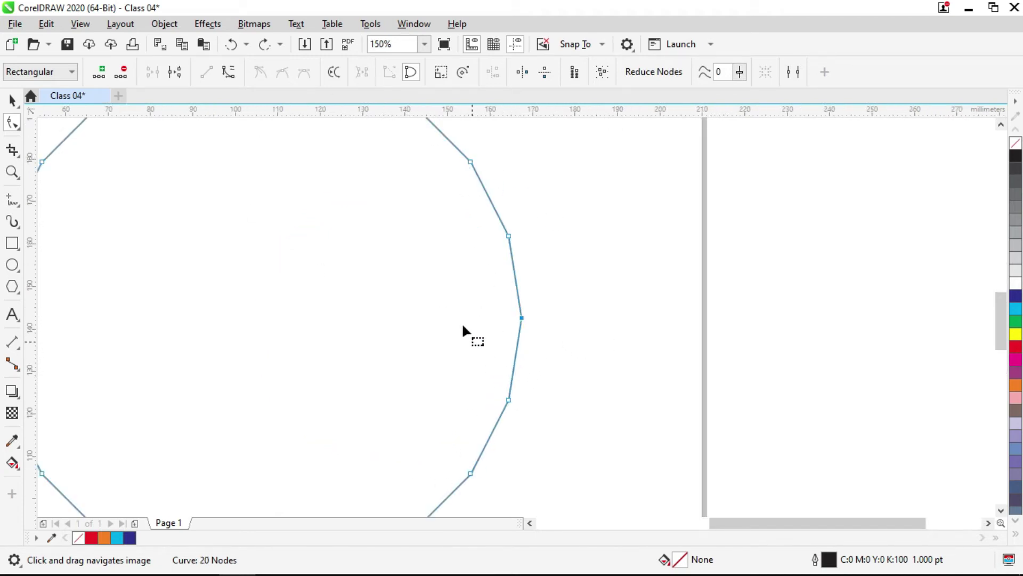
drag(451, 286, 544, 377)
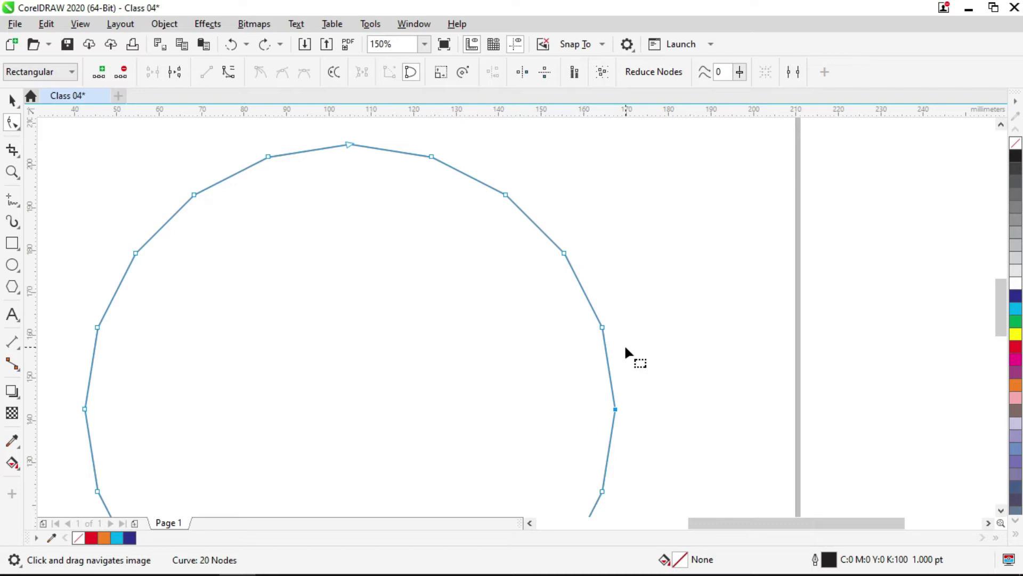
drag(530, 138, 369, 187)
right_click(18, 134)
click(20, 126)
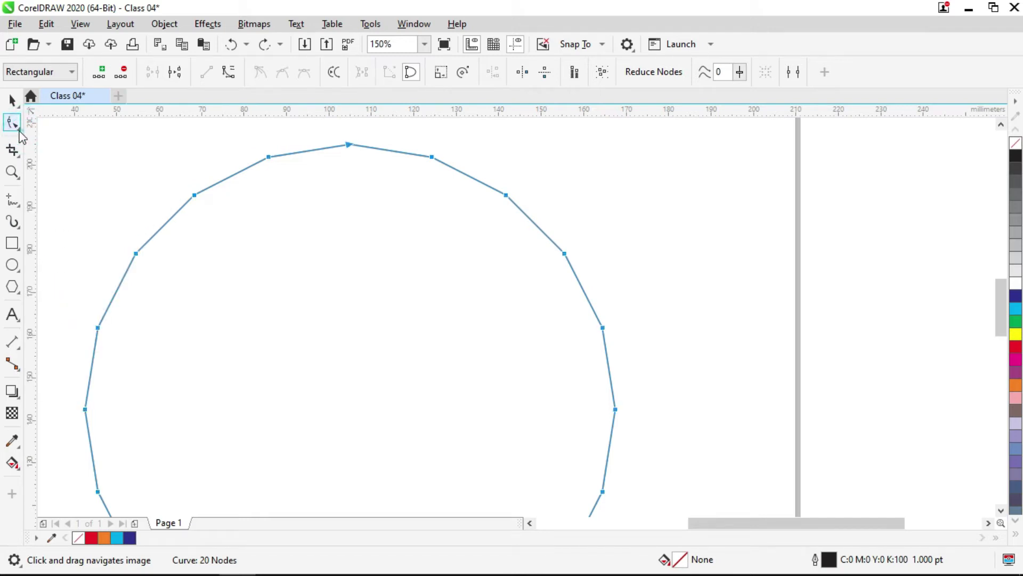
click(18, 127)
click(47, 148)
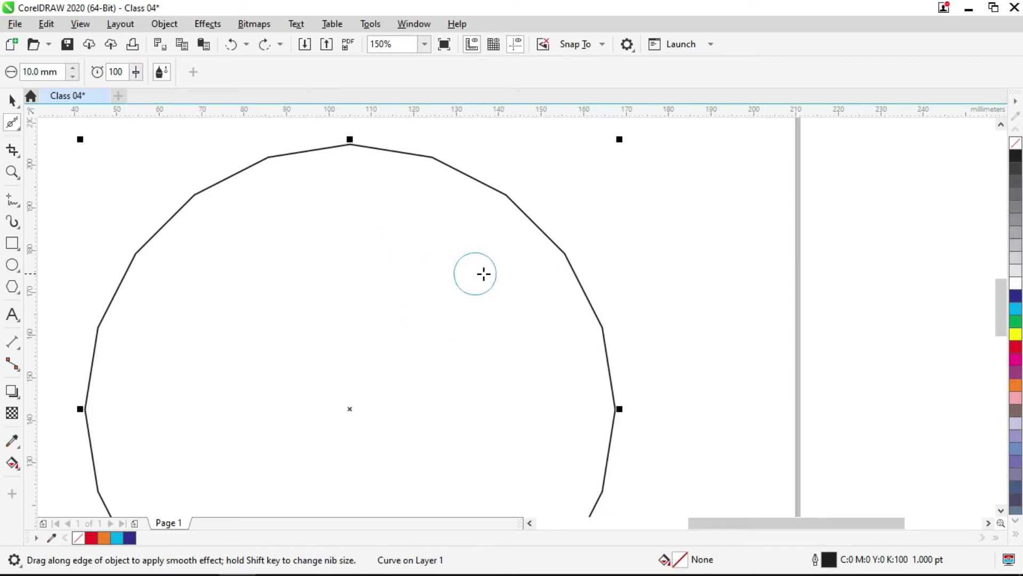
drag(566, 255, 569, 256)
mouse_move(601, 323)
mouse_down()
mouse_move(591, 399)
mouse_move(613, 330)
mouse_up()
Smooth the curve's lower-right corner and the first corner to the right of its topmost point.
scroll(612, 347, down, 3)
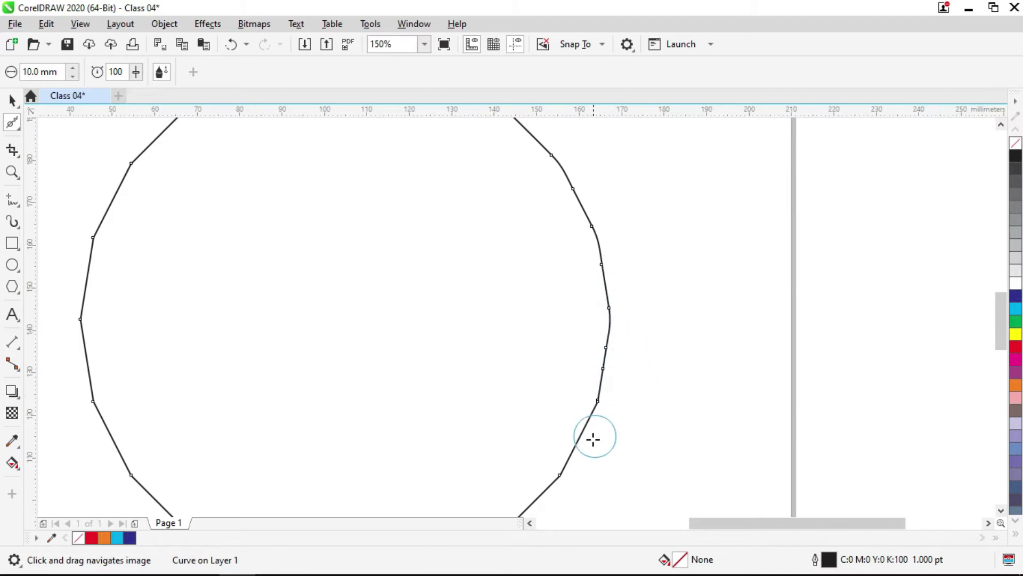
drag(597, 399, 597, 399)
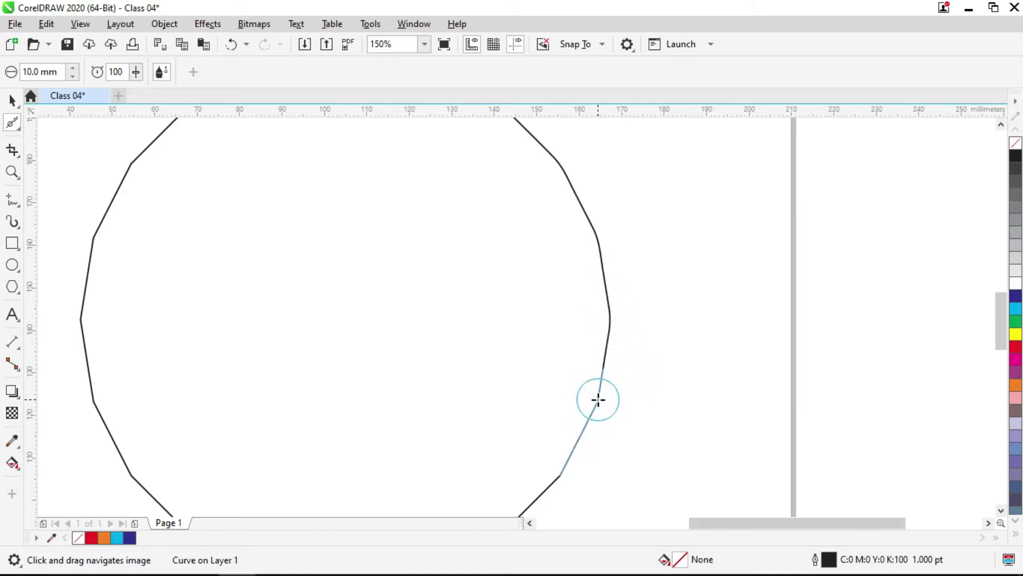
scroll(692, 314, down, 1)
scroll(639, 279, up, 1)
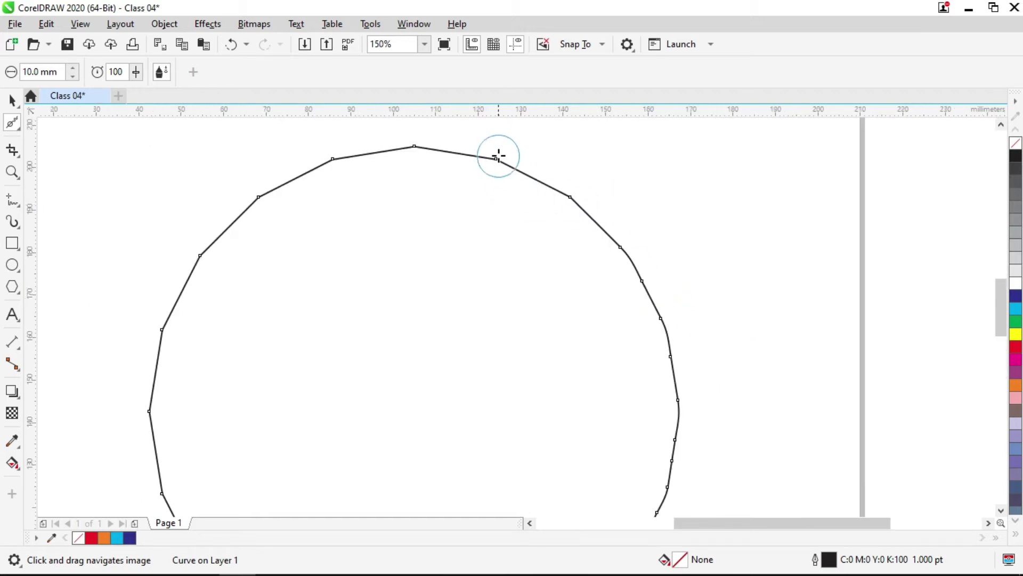
click(498, 155)
Set the Smooth tool's nib size to 20 mm and smooth the corners on the curve's upper-left side.
double_click(42, 72)
text(20)
key(Return)
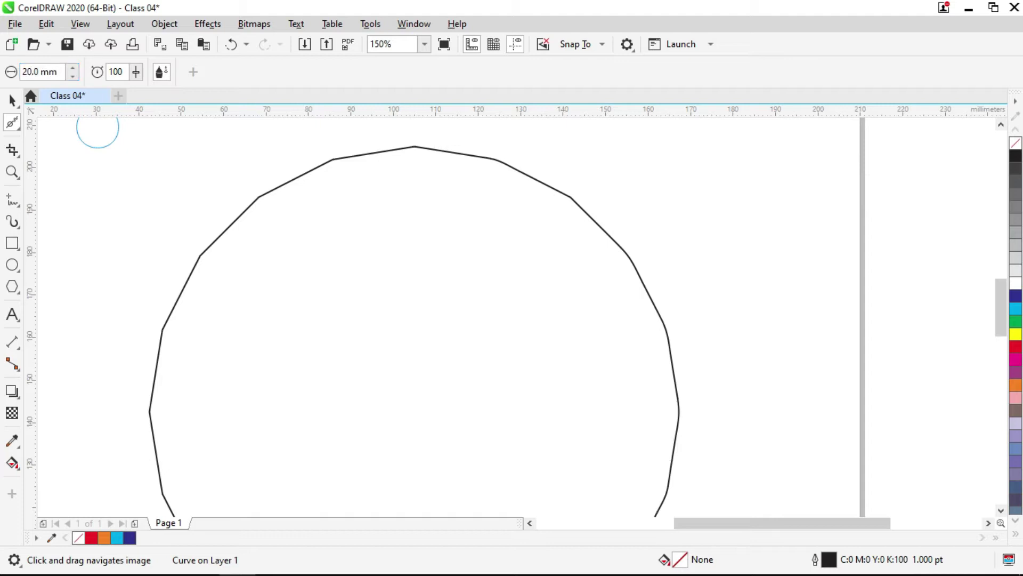
mouse_move(200, 229)
mouse_down()
mouse_move(270, 201)
mouse_move(257, 195)
mouse_up()
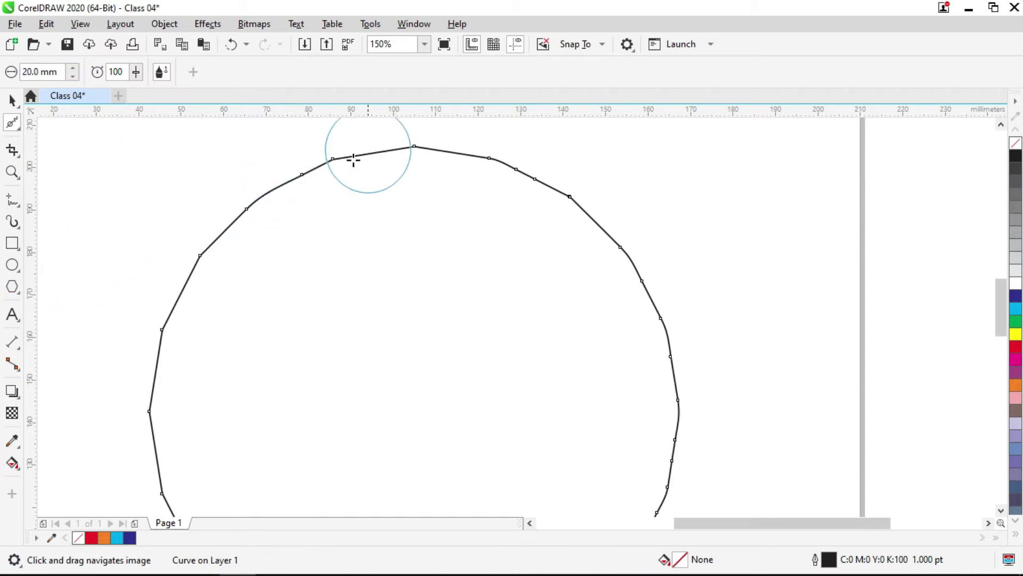
drag(201, 253, 199, 241)
Select the smoothed curve and delete it from the page.
click(11, 100)
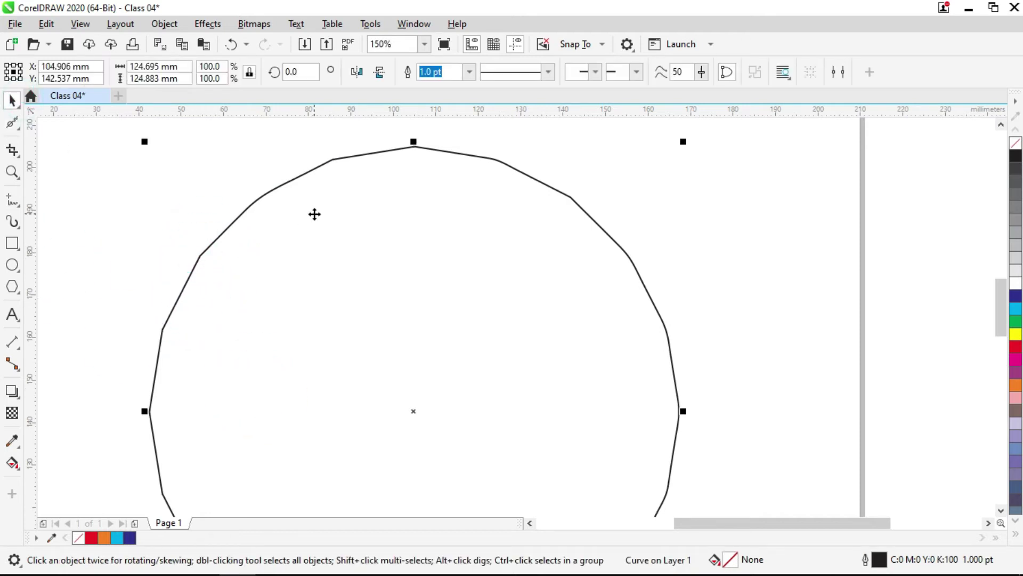
scroll(402, 221, down, 2)
key(Delete)
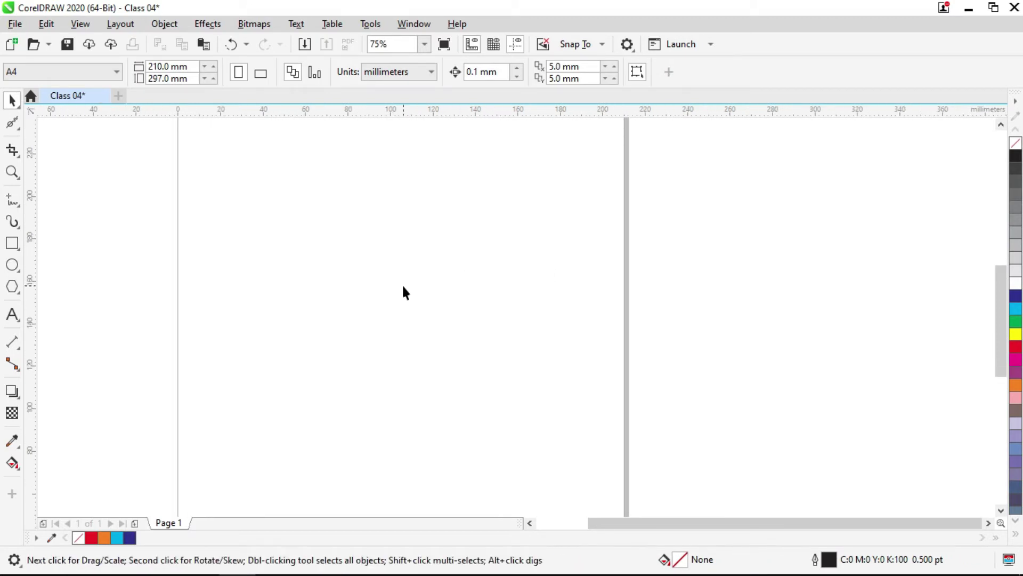
Draw a rectangle about 126 by 112 mm on the page, fill it green and remove its outline.
click(13, 124)
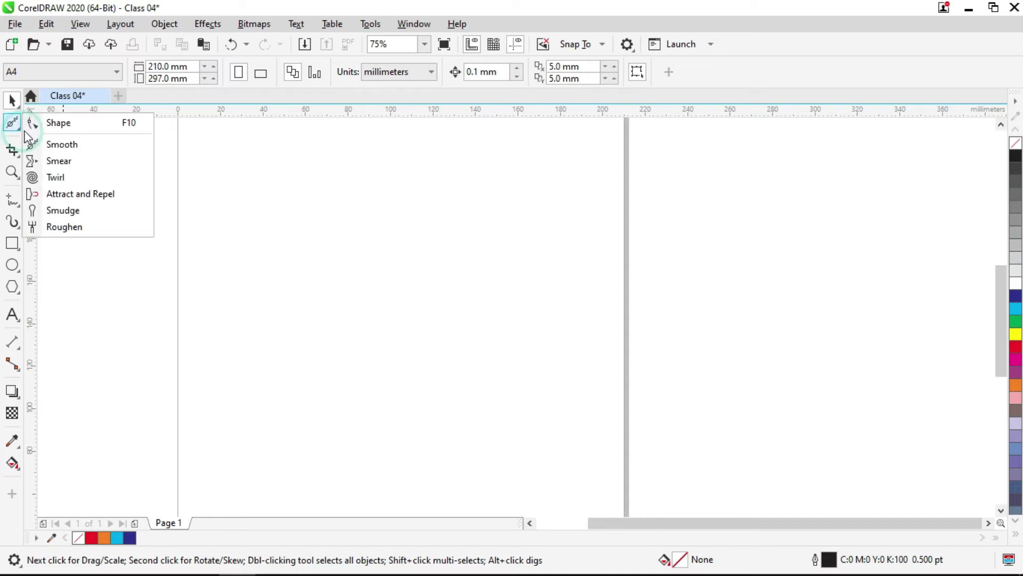
click(79, 165)
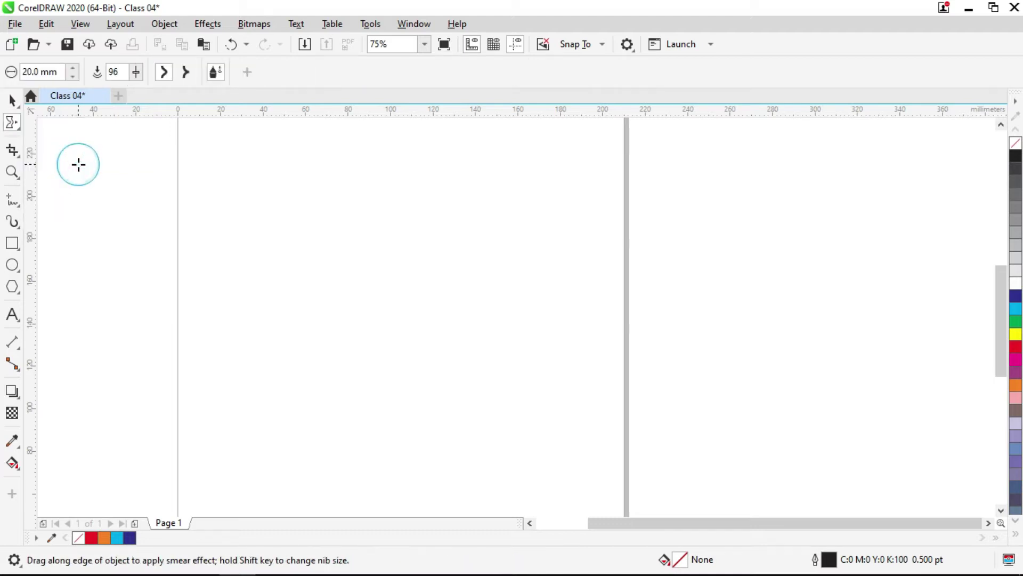
click(12, 243)
drag(256, 206, 522, 444)
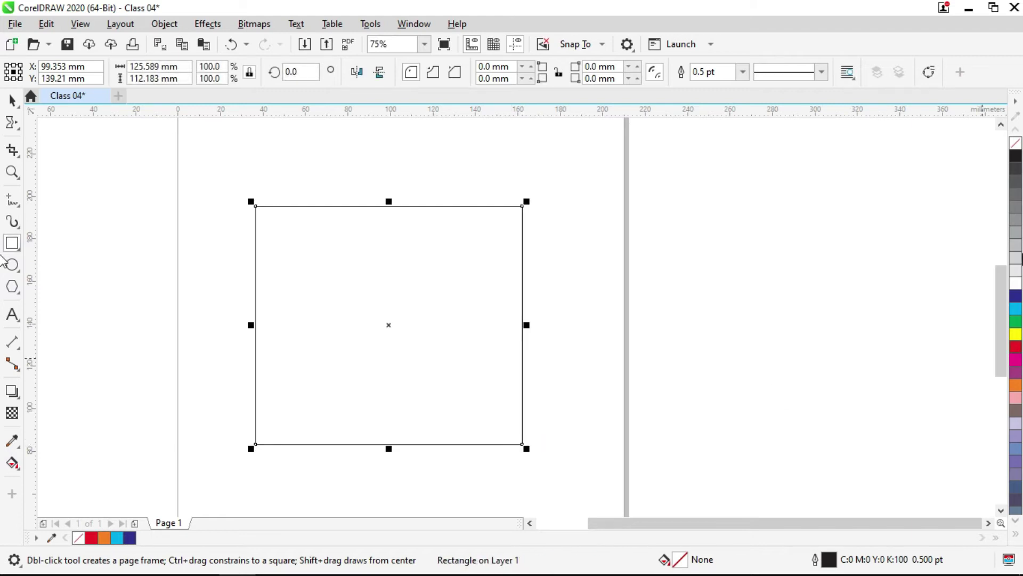
click(1016, 321)
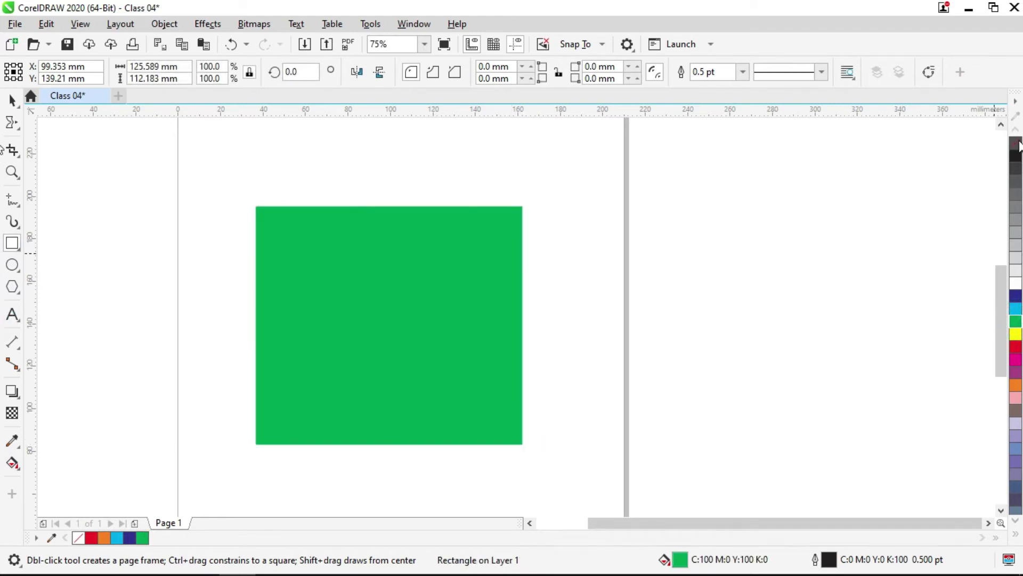
right_click(1016, 143)
click(12, 100)
click(37, 192)
Smear a small rounded bump upward from the green rectangle's top edge near its left end, using a 20 mm nib.
click(12, 122)
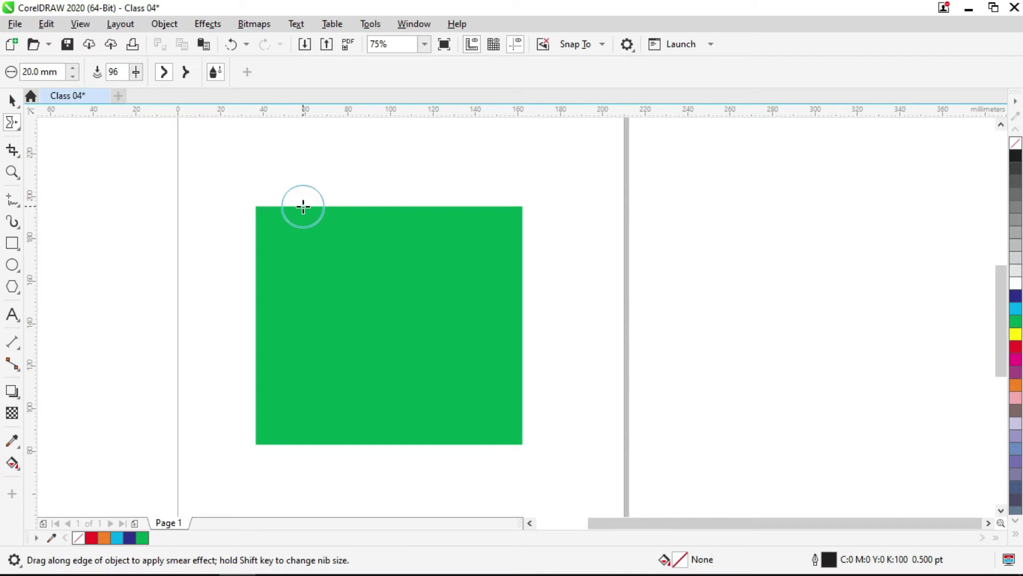
scroll(309, 207, up, 2)
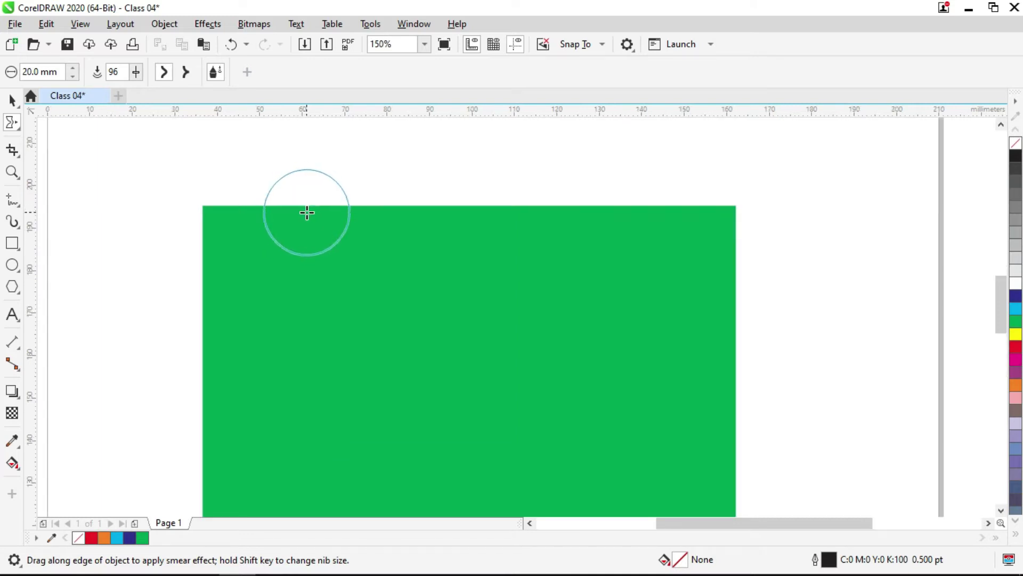
click(263, 272)
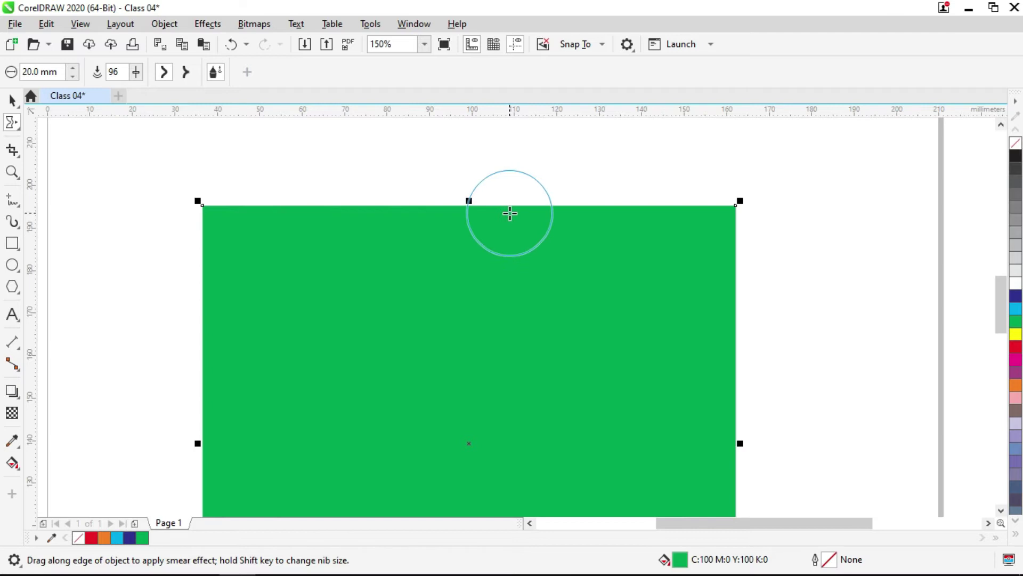
right_click(15, 128)
click(18, 125)
click(19, 128)
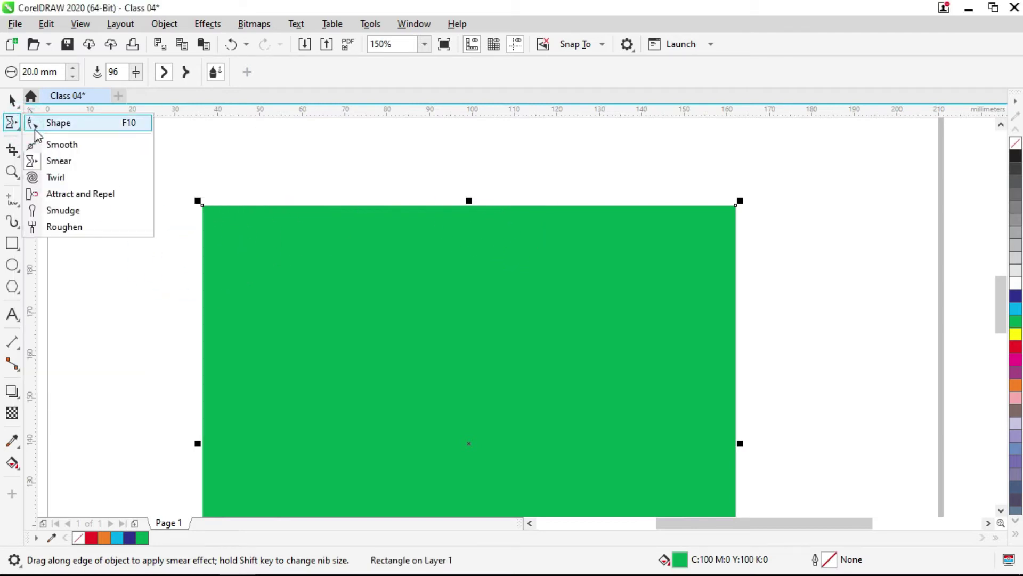
click(382, 168)
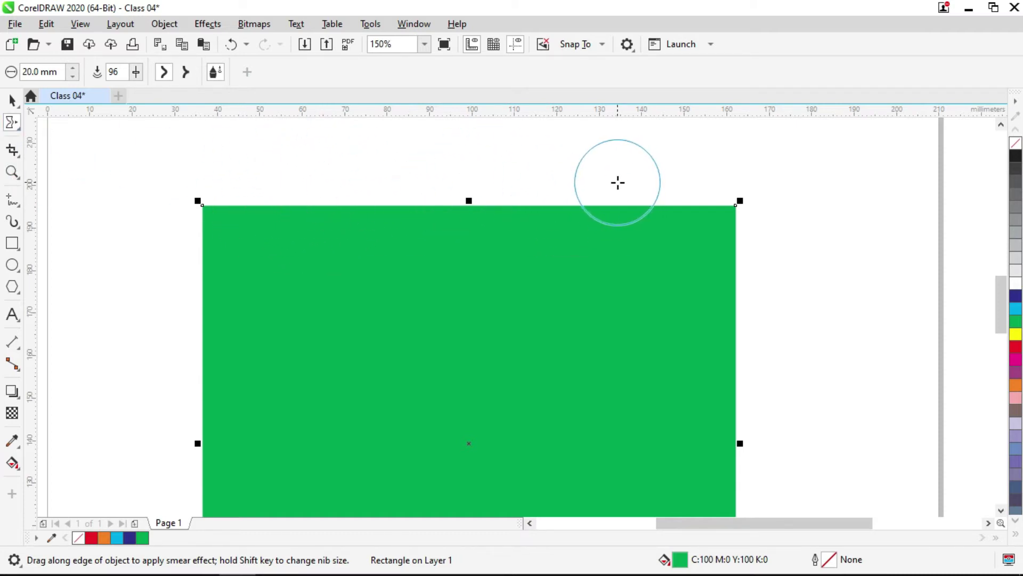
click(282, 188)
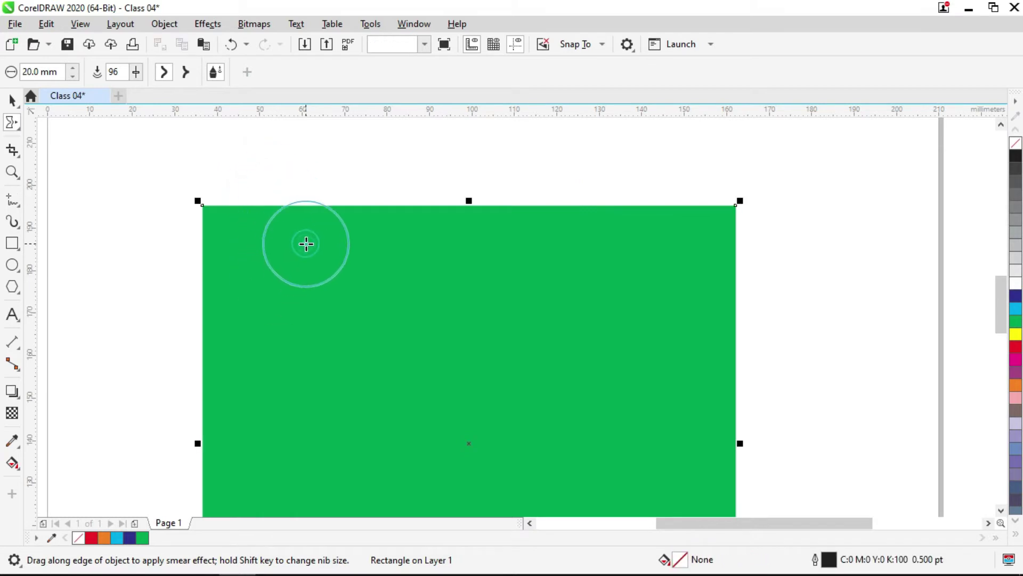
click(275, 206)
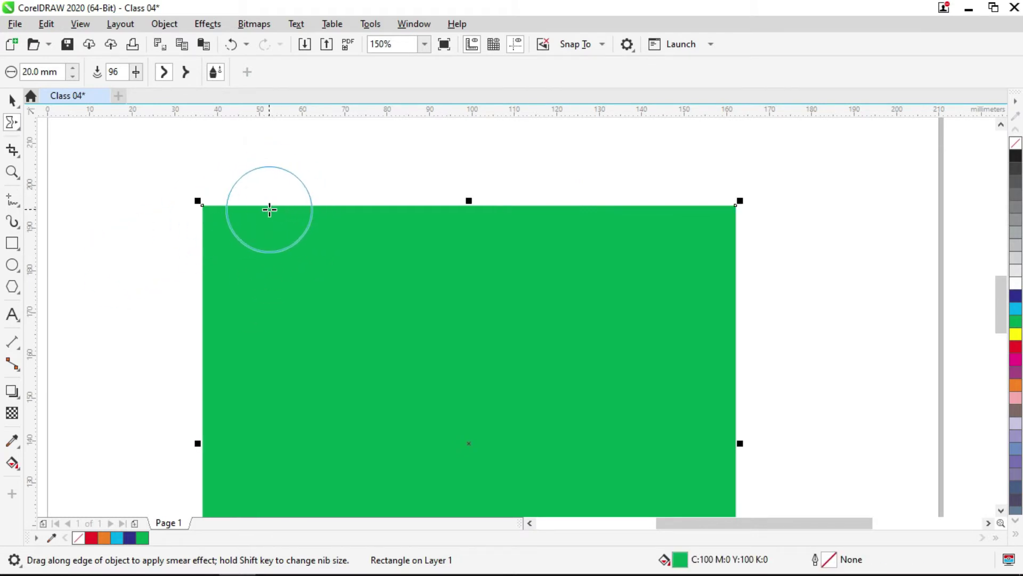
drag(270, 206, 264, 155)
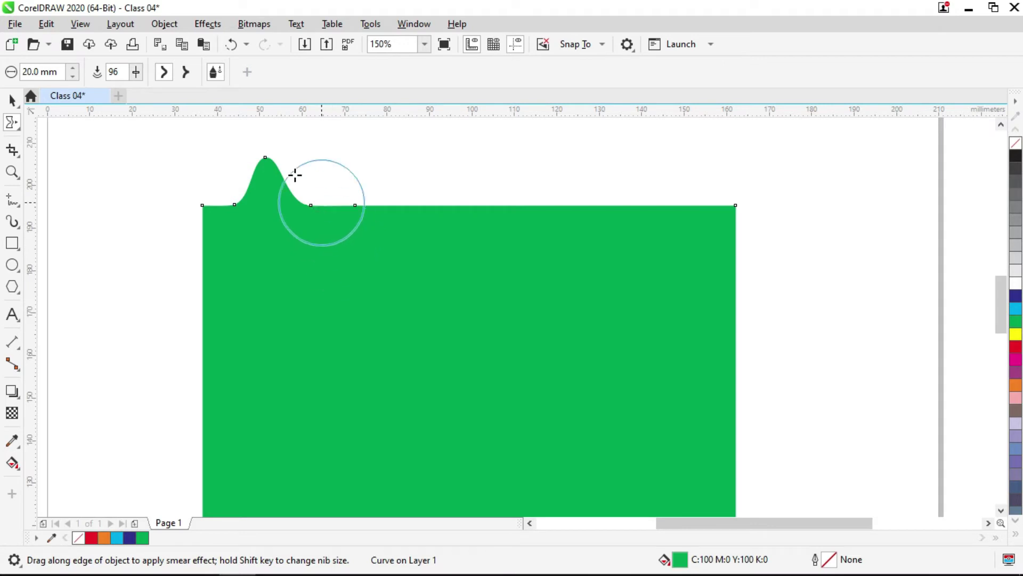
Set the Smear tool's nib size to 40 mm and pull a taller rounded peak up from the top edge beside the small bump.
click(61, 72)
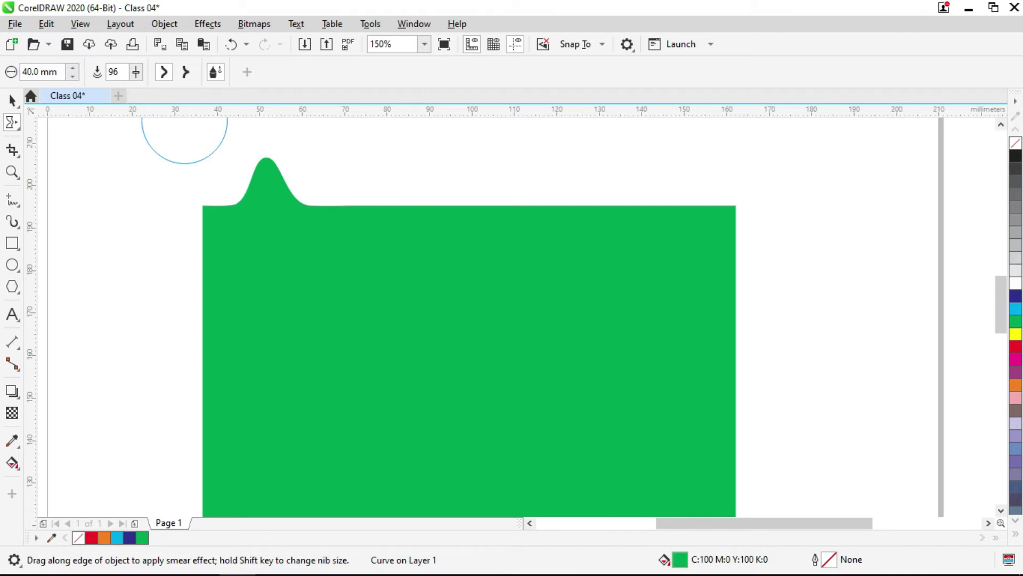
drag(447, 242, 374, 391)
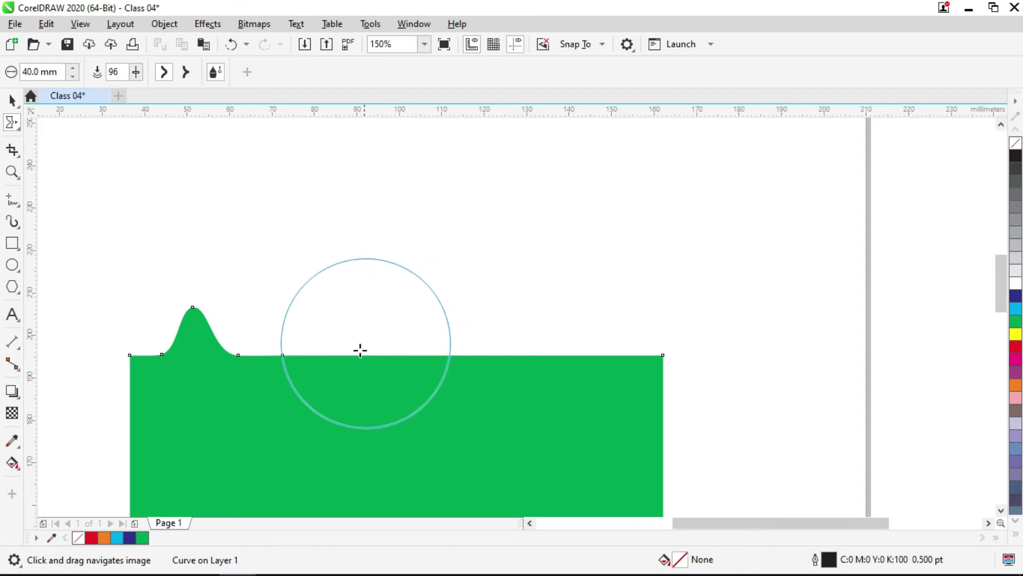
click(354, 354)
click(354, 353)
drag(354, 353, 354, 178)
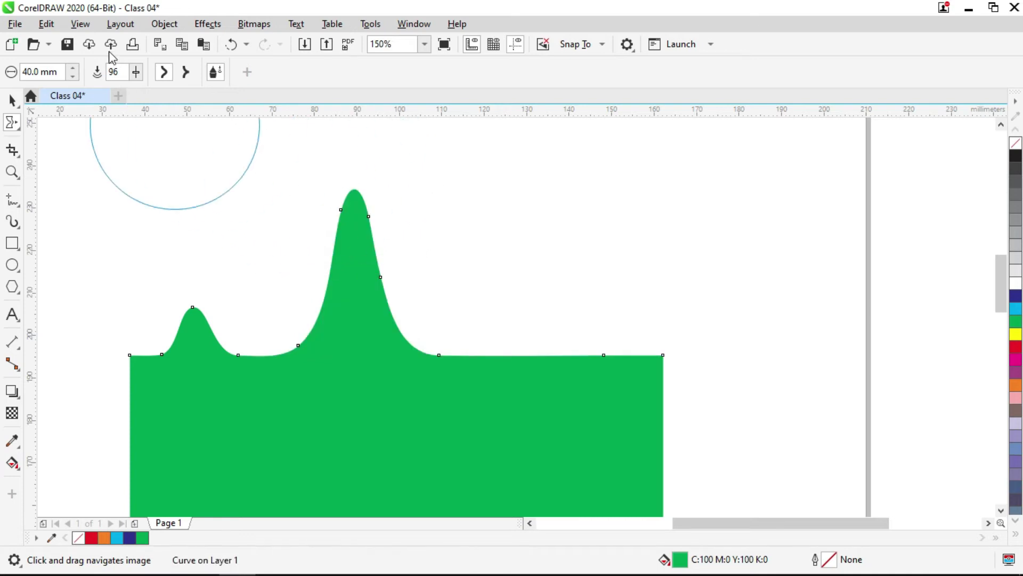
Switch the Smear tool to pointy smear, pull a sharp spike up from the top edge's right half, and inspect its tip.
click(161, 77)
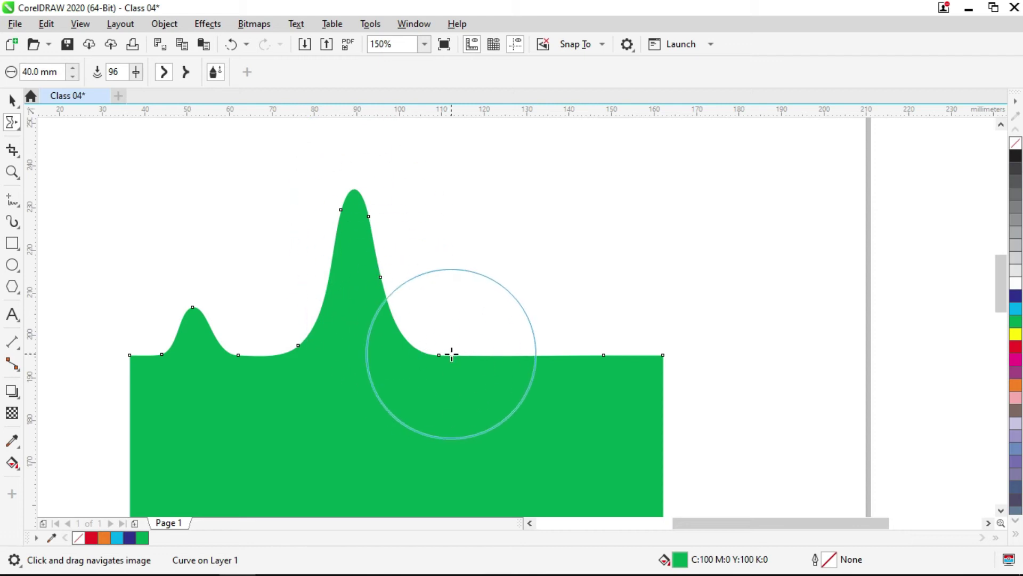
click(186, 72)
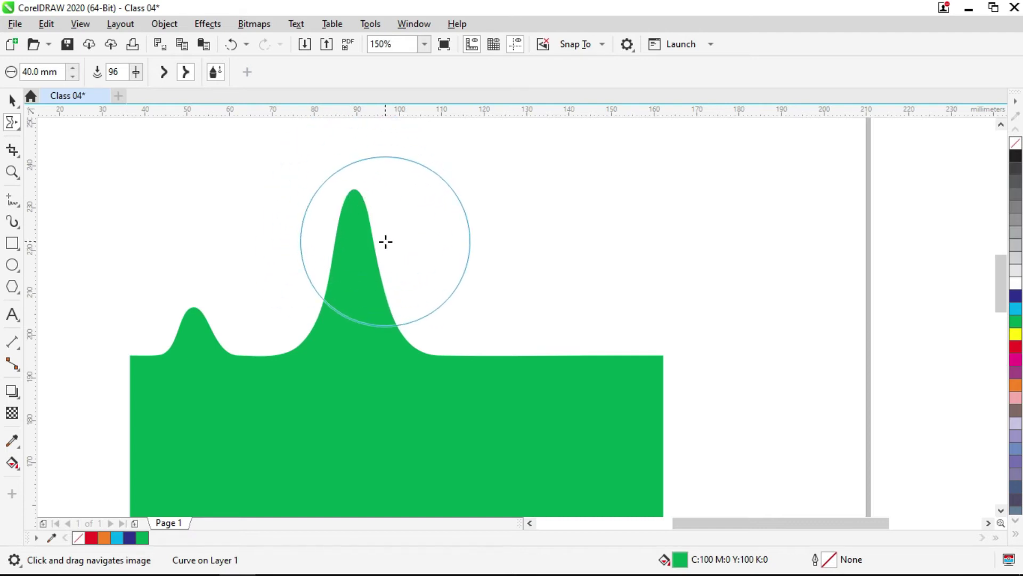
click(531, 355)
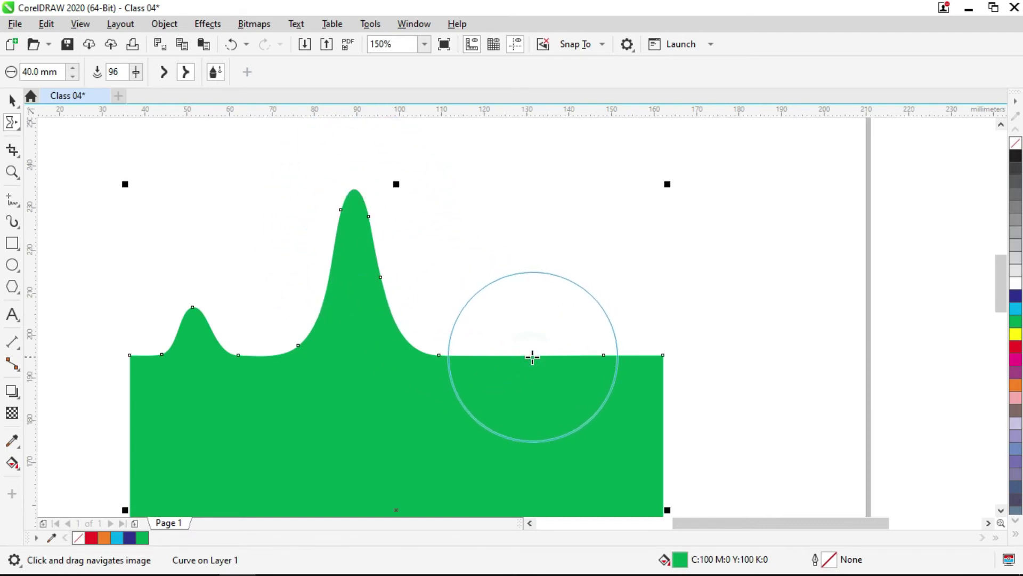
drag(533, 355, 525, 245)
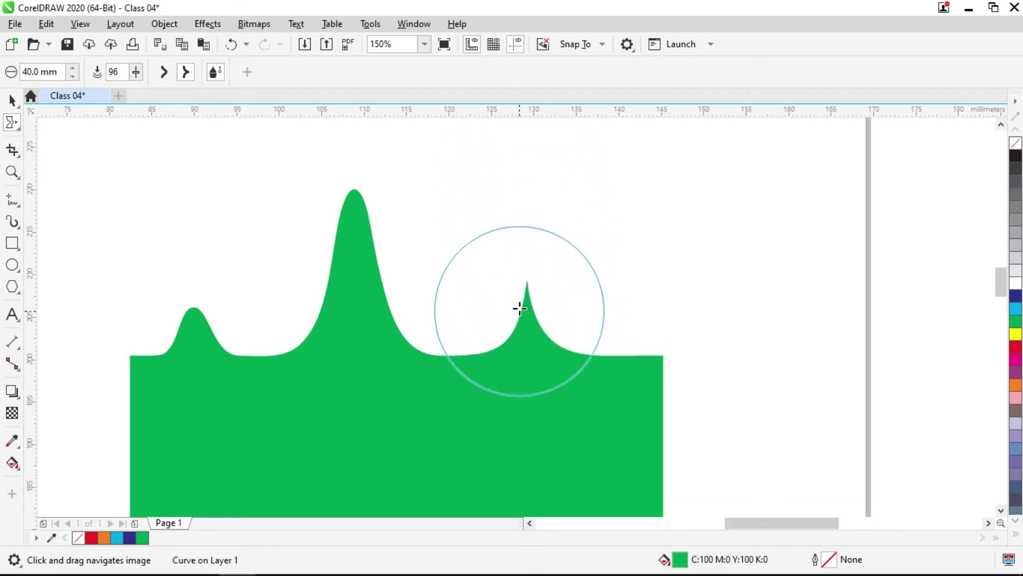
scroll(520, 308, up, 4)
scroll(584, 138, down, 2)
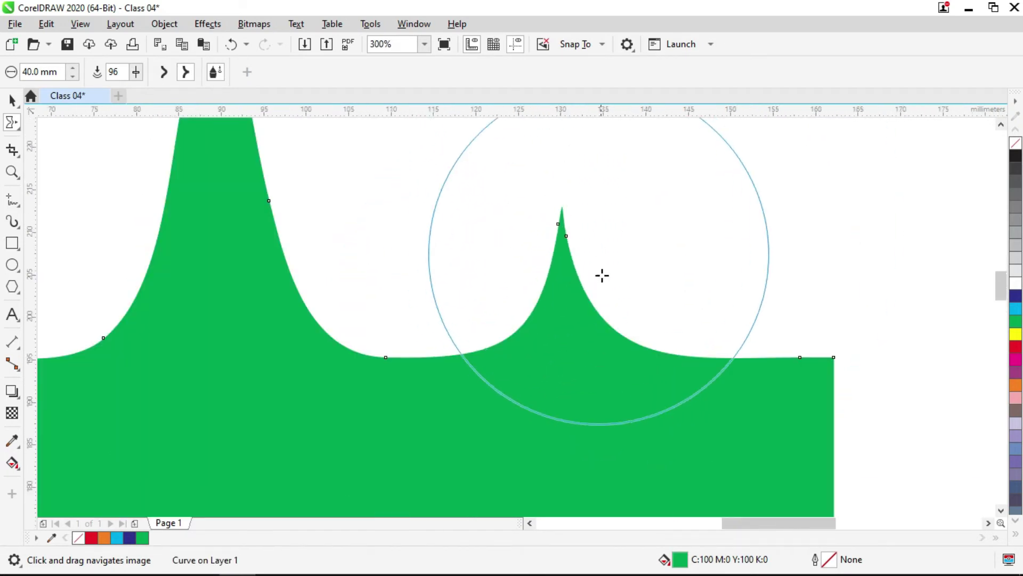
scroll(457, 317, down, 2)
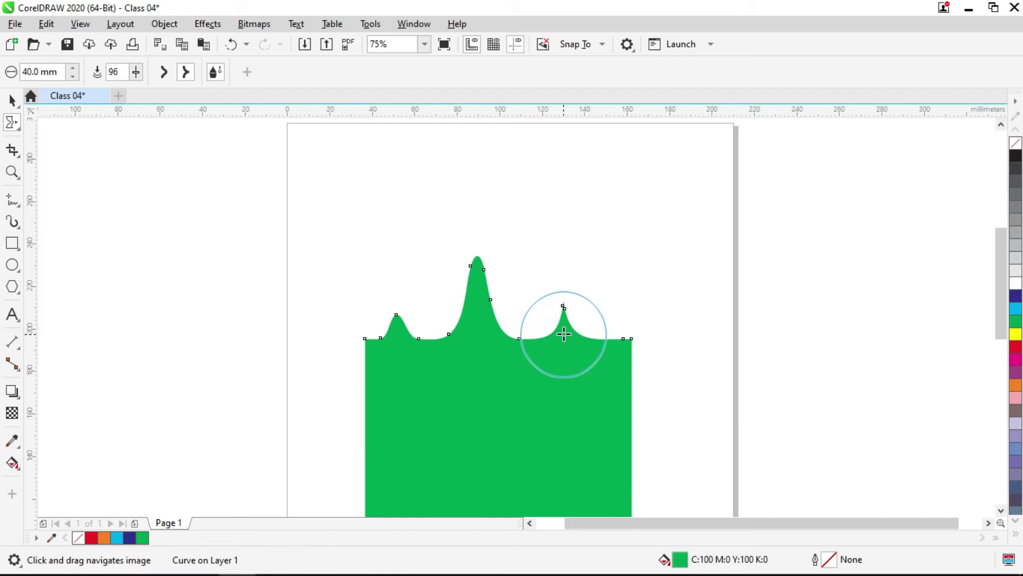
scroll(564, 331, up, 1)
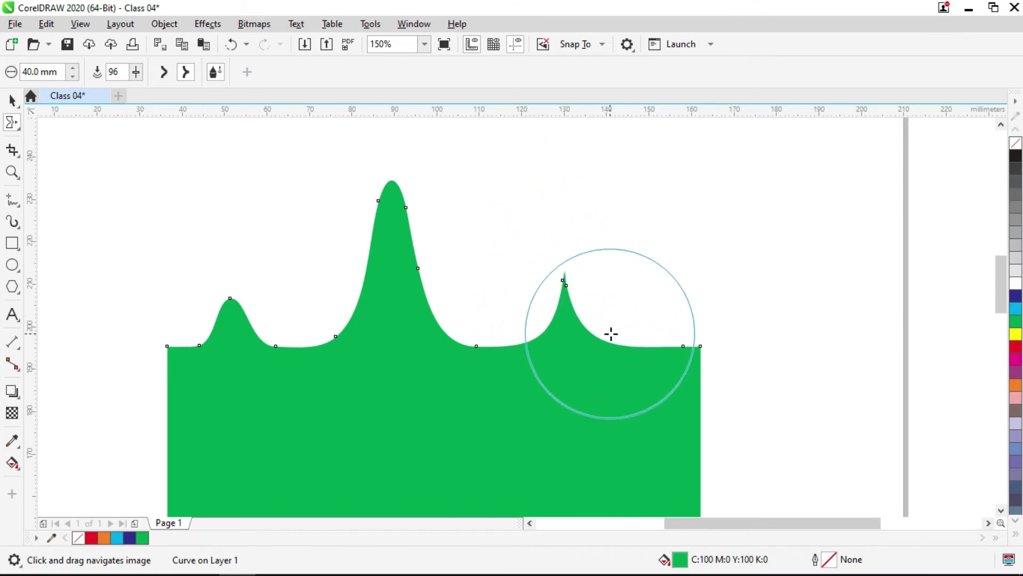
scroll(566, 277, up, 2)
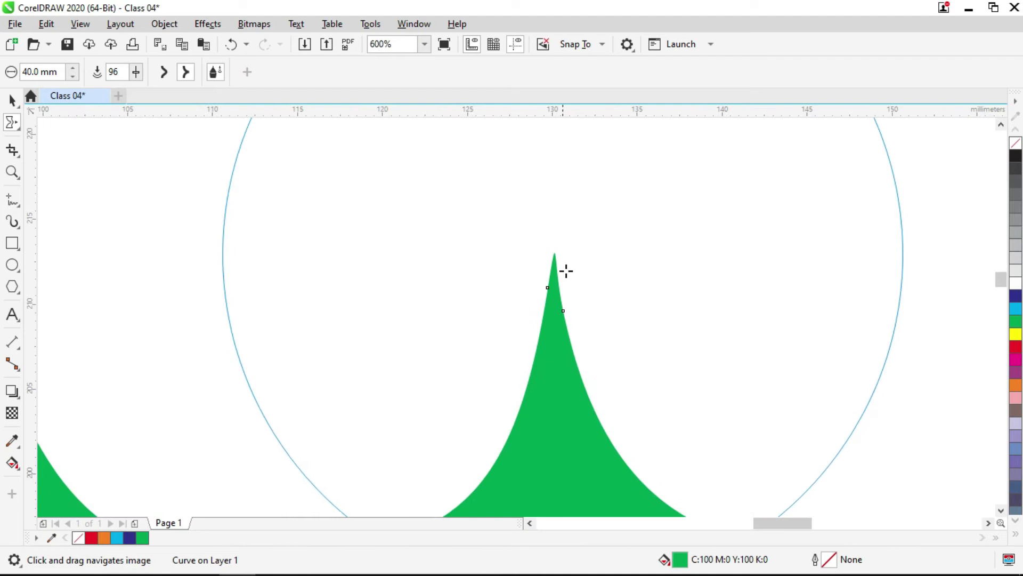
scroll(549, 269, down, 2)
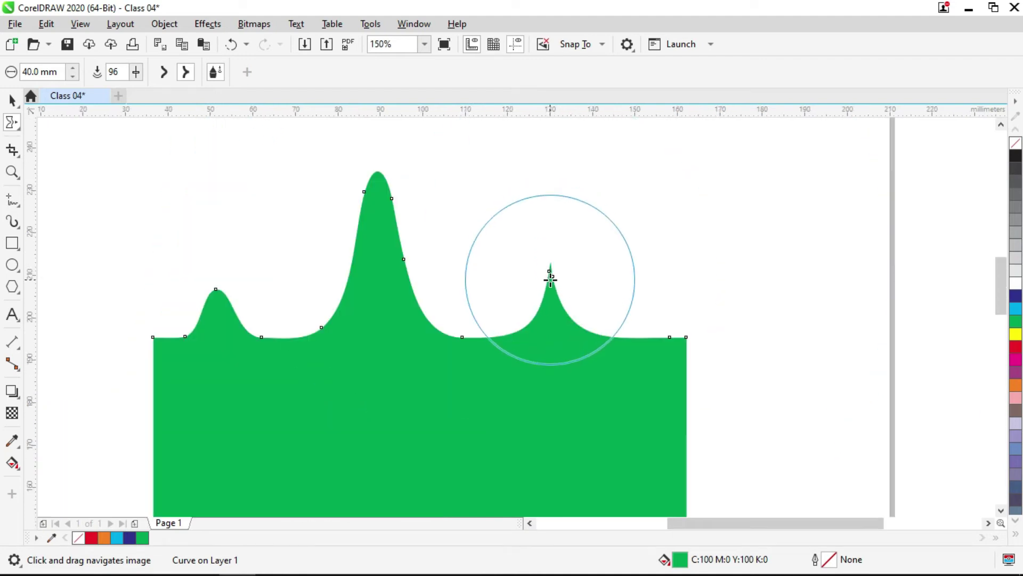
Set the Smear tool's pressure to 36 and pull four small pointed bumps outward along the green shape's right edge.
click(137, 73)
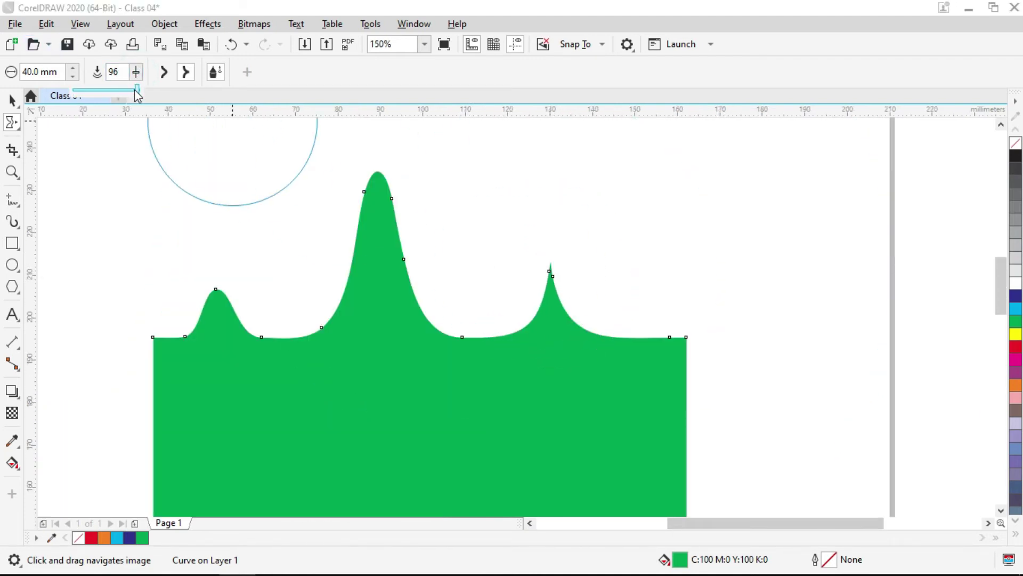
mouse_move(136, 90)
mouse_down()
mouse_move(114, 91)
mouse_move(119, 98)
mouse_up()
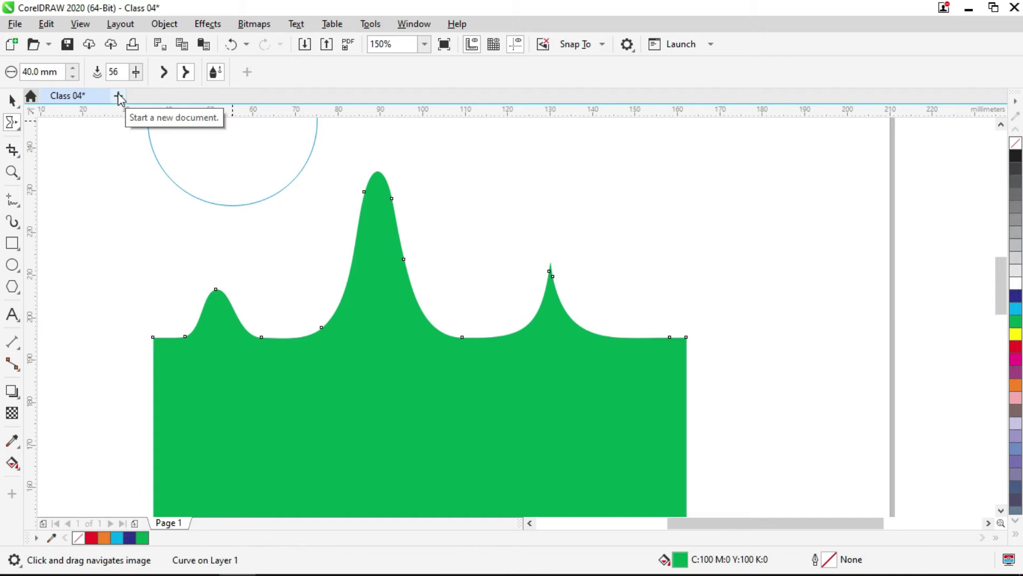
click(137, 72)
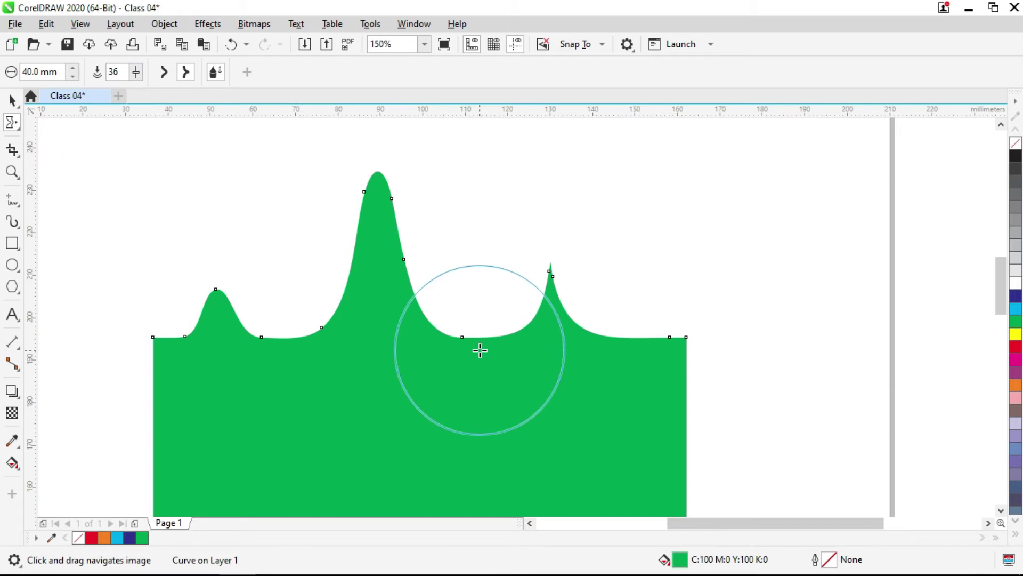
scroll(480, 348, down, 2)
click(482, 277)
drag(482, 299, 533, 304)
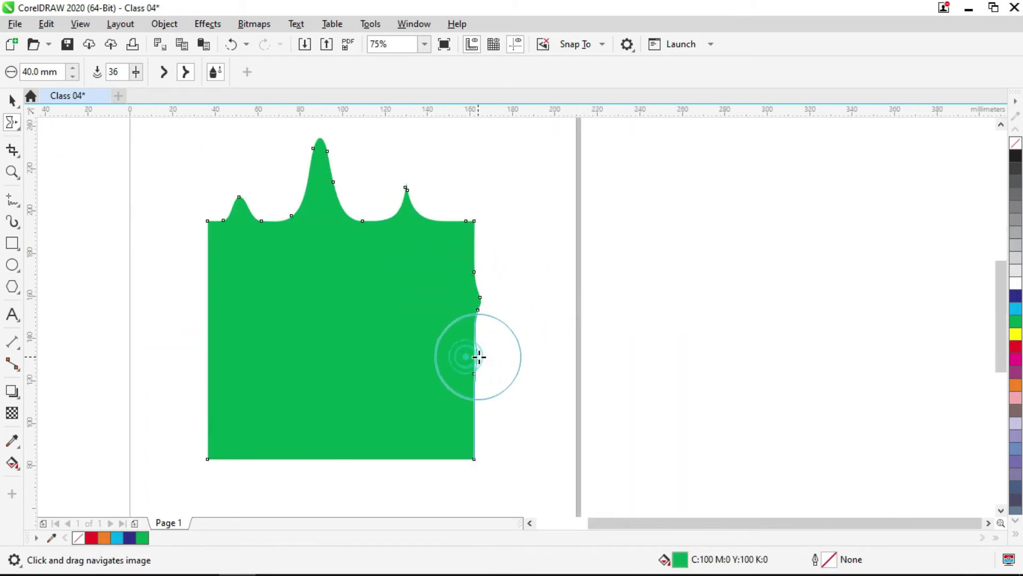
drag(471, 354, 481, 356)
drag(459, 399, 507, 398)
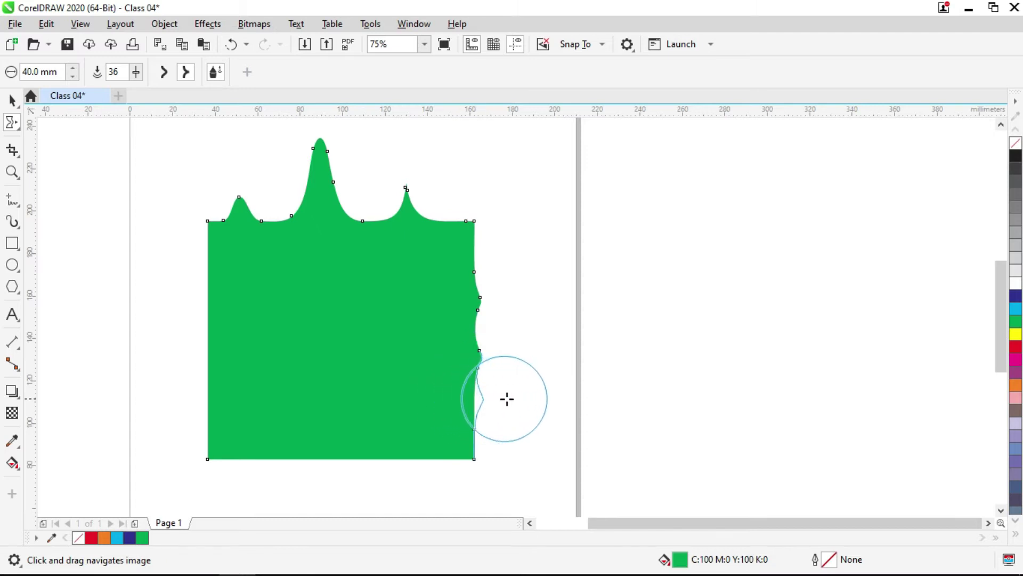
drag(475, 432, 507, 433)
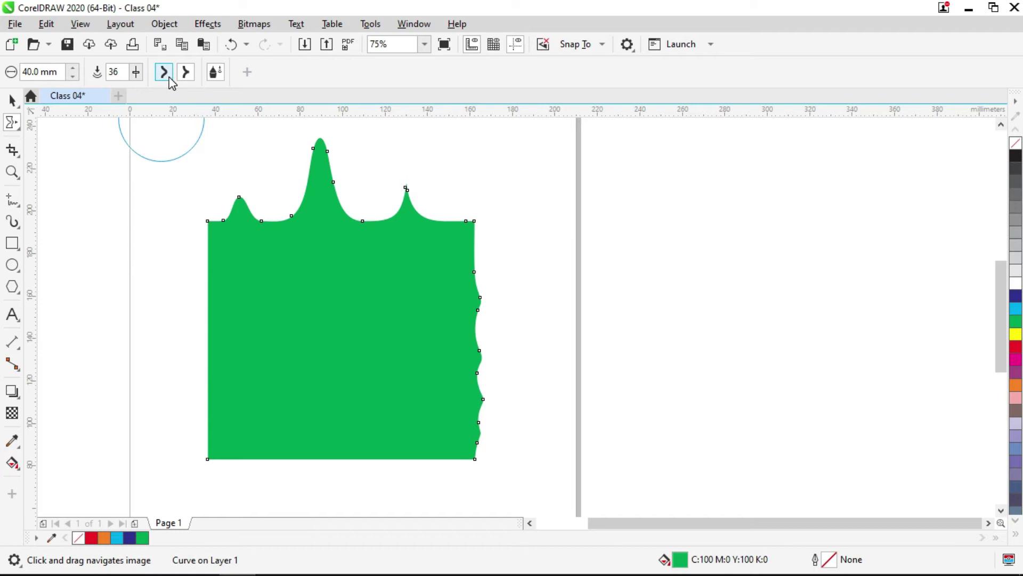
Switch to smooth smear and pull two rounded bumps out of each of the green shape's left and bottom edges.
click(210, 320)
drag(211, 320, 165, 325)
drag(208, 373, 153, 377)
mouse_move(274, 457)
mouse_down()
mouse_move(263, 462)
mouse_move(261, 496)
mouse_up()
drag(346, 462, 345, 484)
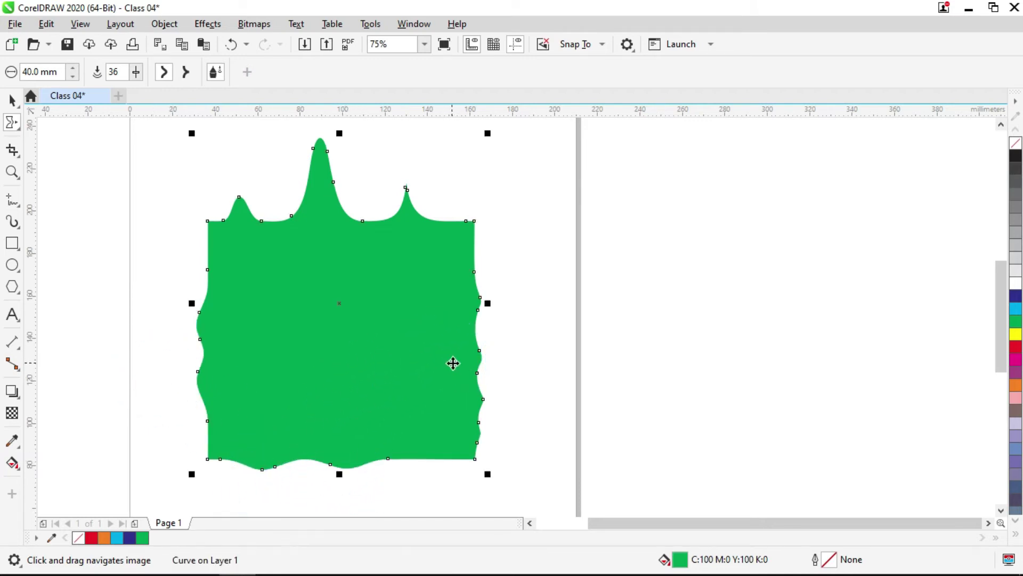
Delete the smeared green shape from the page.
key(space)
click(375, 348)
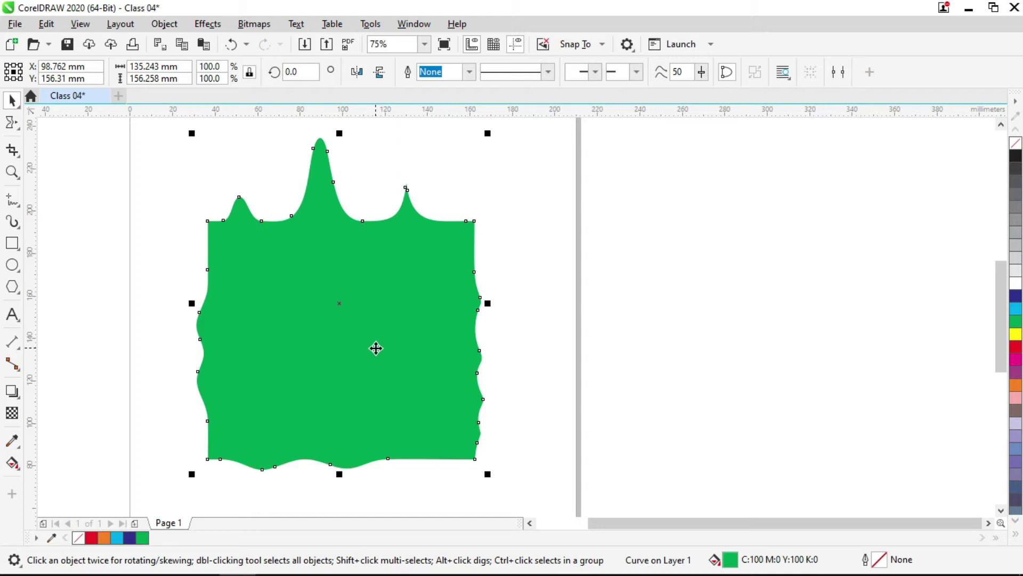
key(Delete)
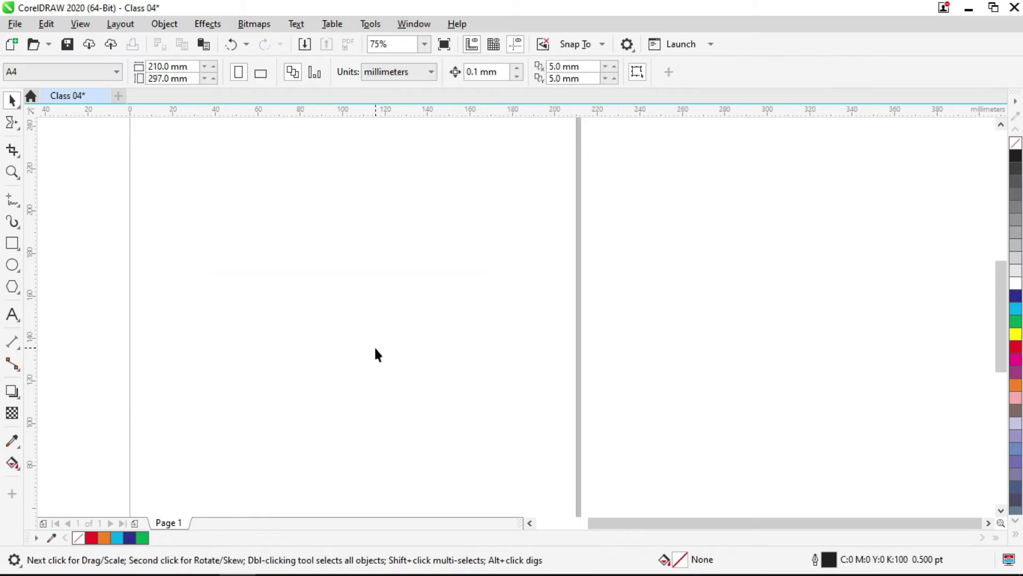
Draw a tall, narrow rectangle about 12.7 by 165 mm on the page and convert it to curves.
click(18, 129)
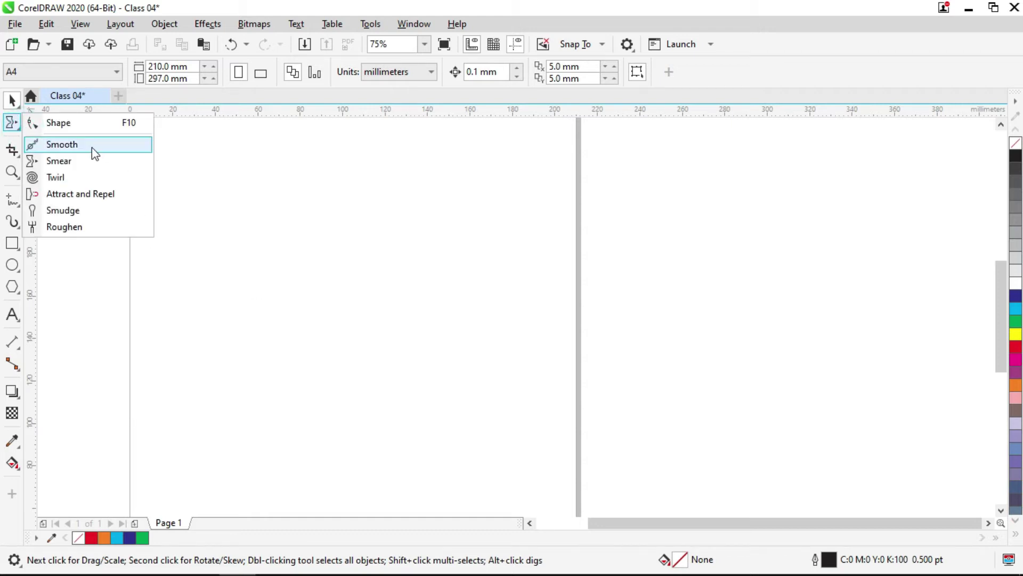
click(12, 243)
drag(356, 143, 383, 493)
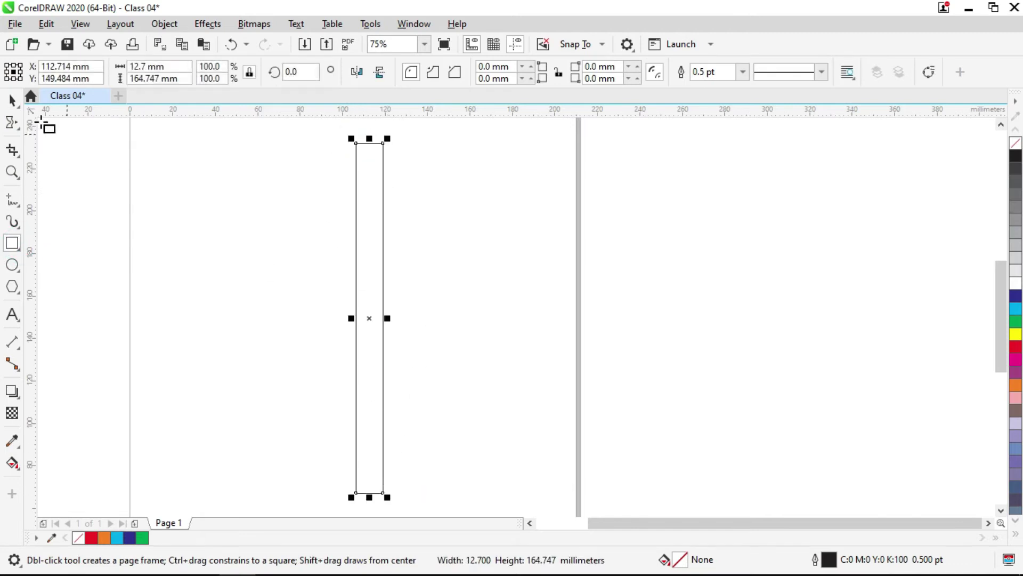
key(ctrl+q)
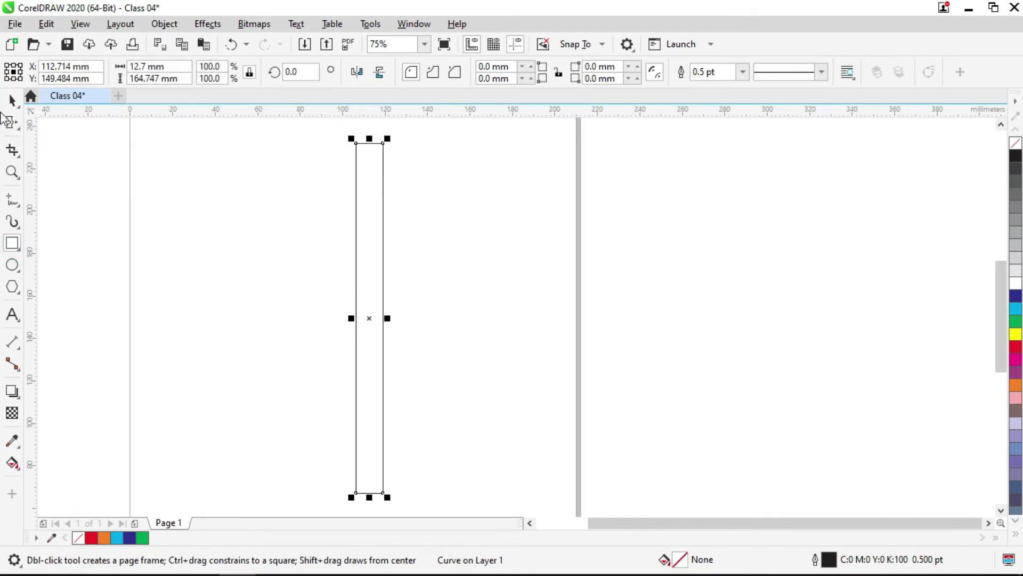
Reshape the tall rectangle into a pointed triangle by adding a node mid-top and deleting both top corner nodes.
click(18, 130)
click(17, 127)
click(42, 126)
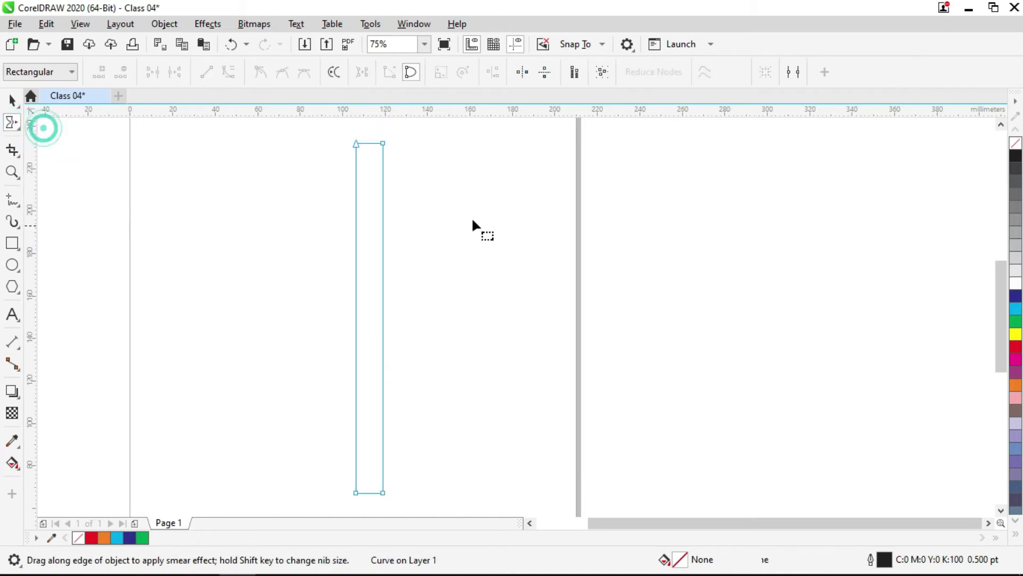
scroll(425, 156, up, 2)
scroll(424, 156, up, 2)
double_click(387, 191)
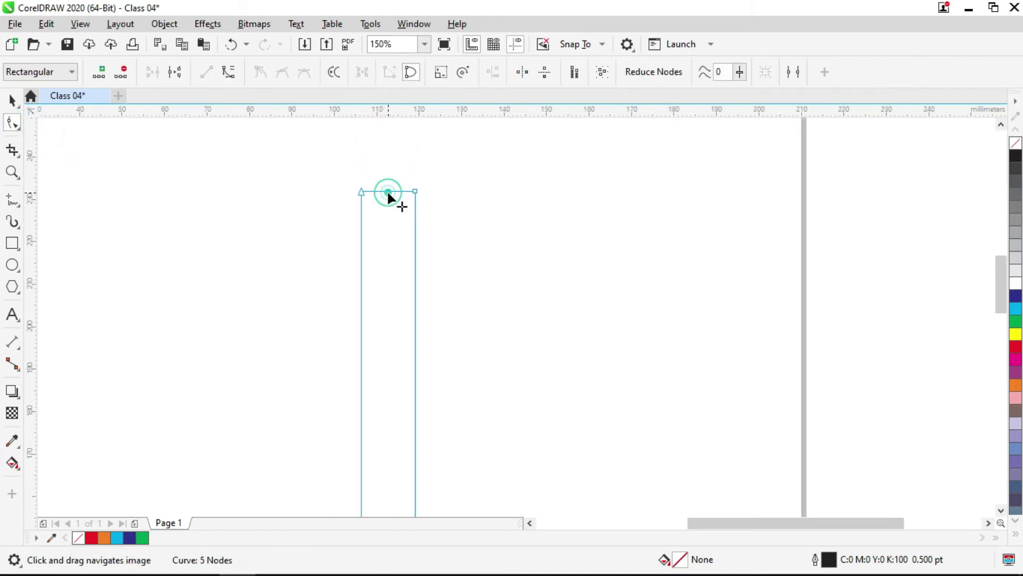
drag(407, 221, 411, 220)
key(Delete)
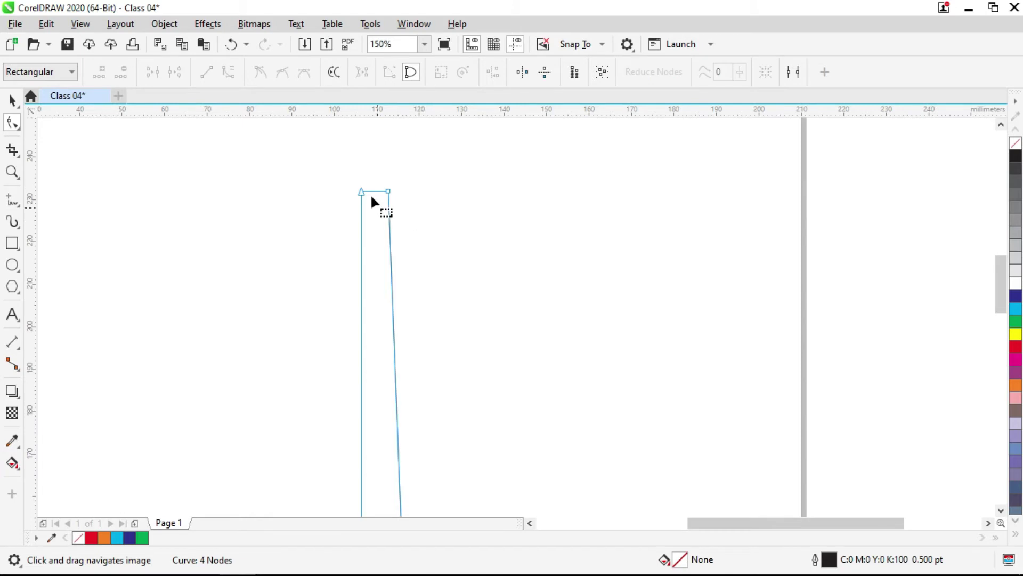
drag(348, 213, 347, 214)
key(Delete)
scroll(379, 178, down, 3)
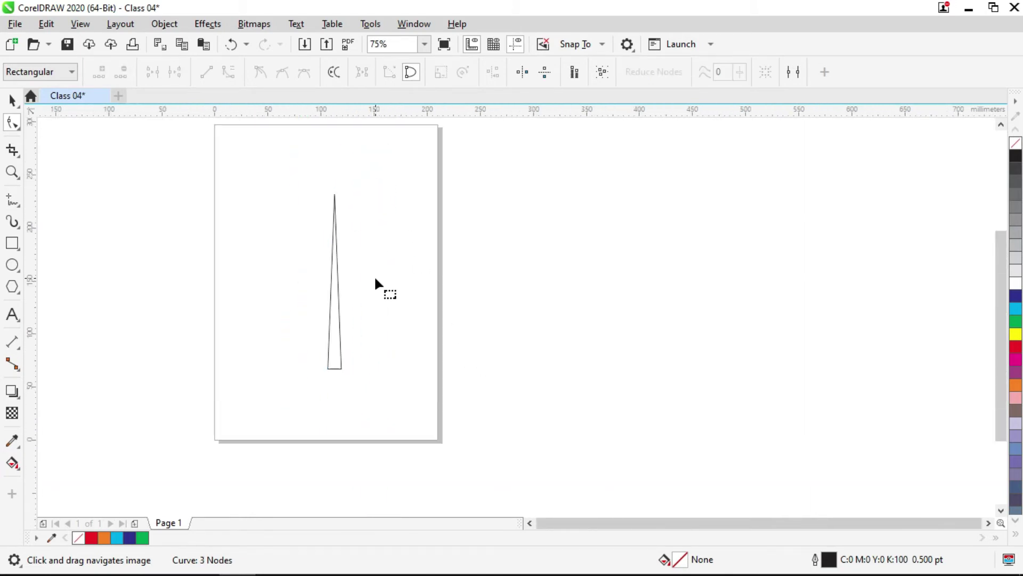
Centre the tall triangle on the page.
key(space)
key(p)
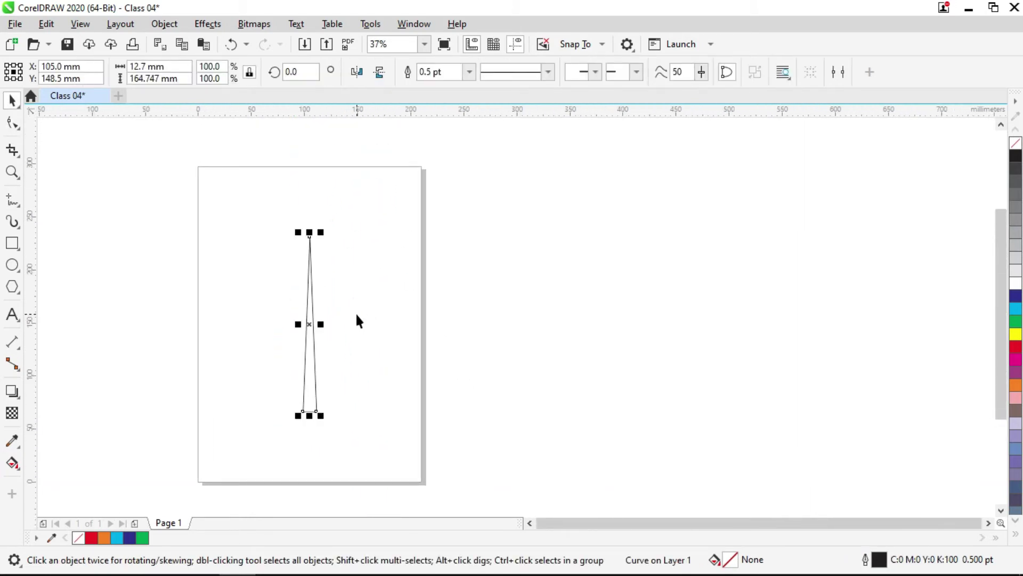
click(351, 297)
Fill the tall triangle with black and remove its outline.
click(313, 376)
scroll(333, 323, up, 2)
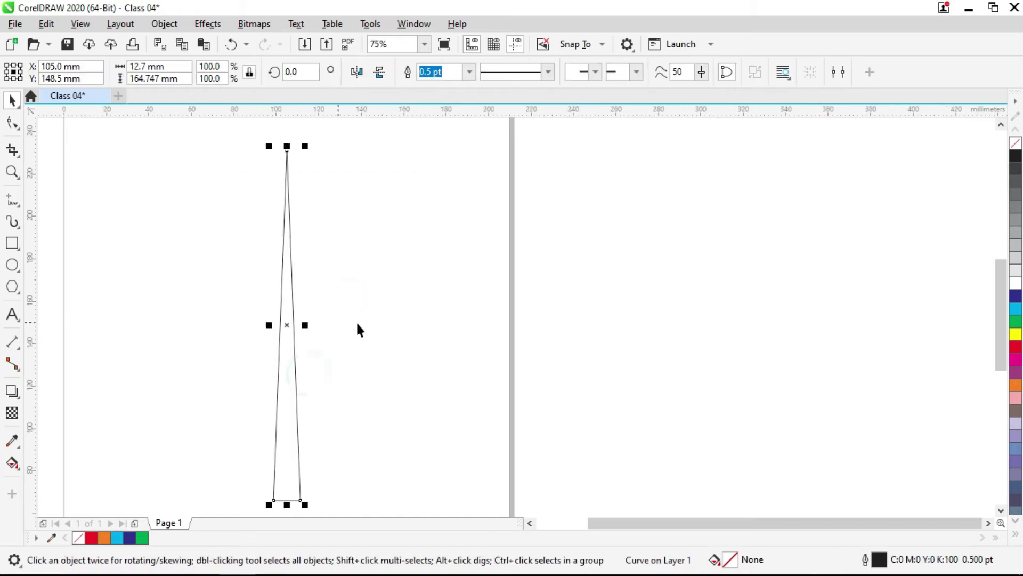
click(1015, 154)
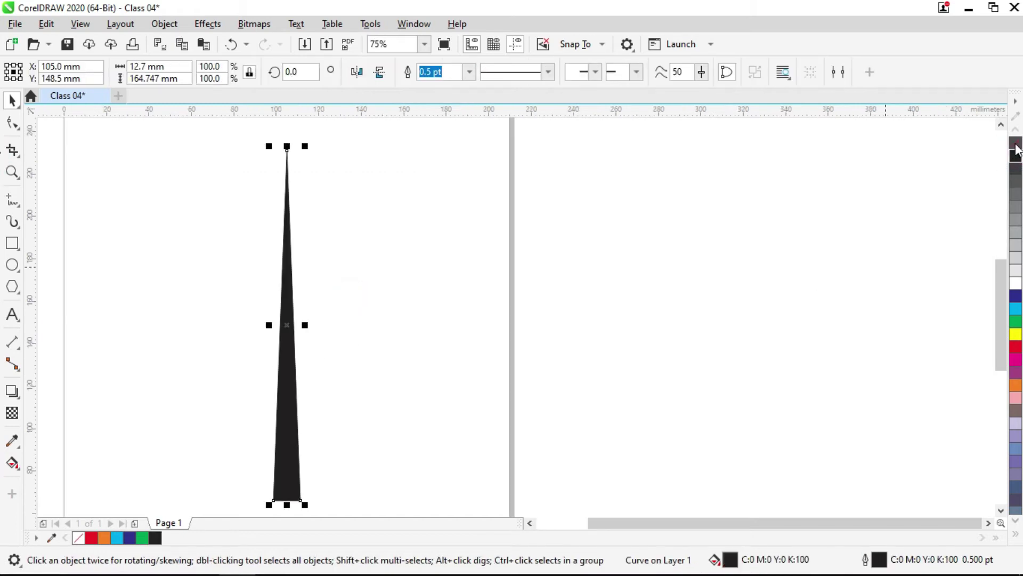
right_click(1015, 144)
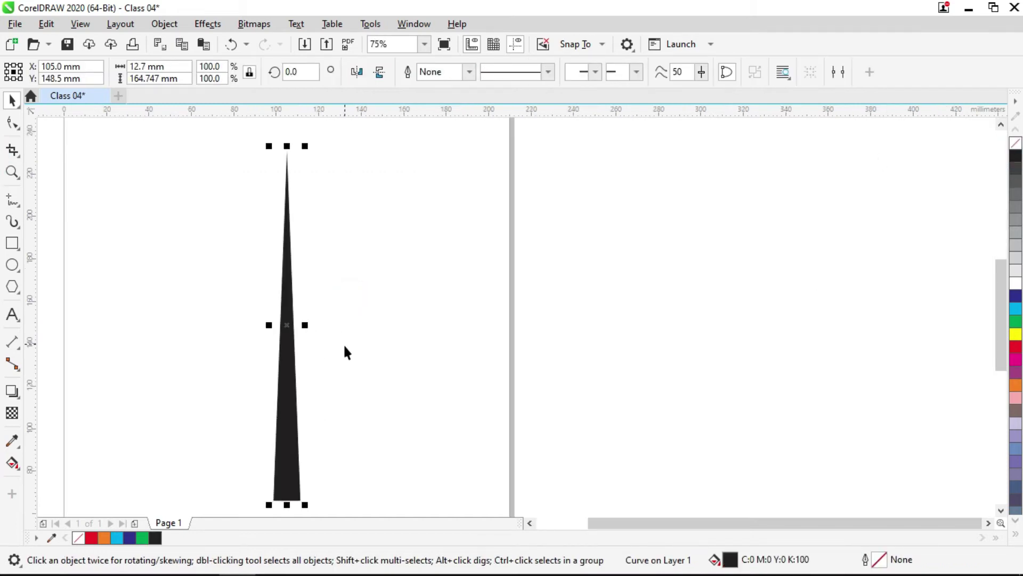
click(418, 347)
Activate the Smear tool and set its nib size to 10 mm.
click(13, 123)
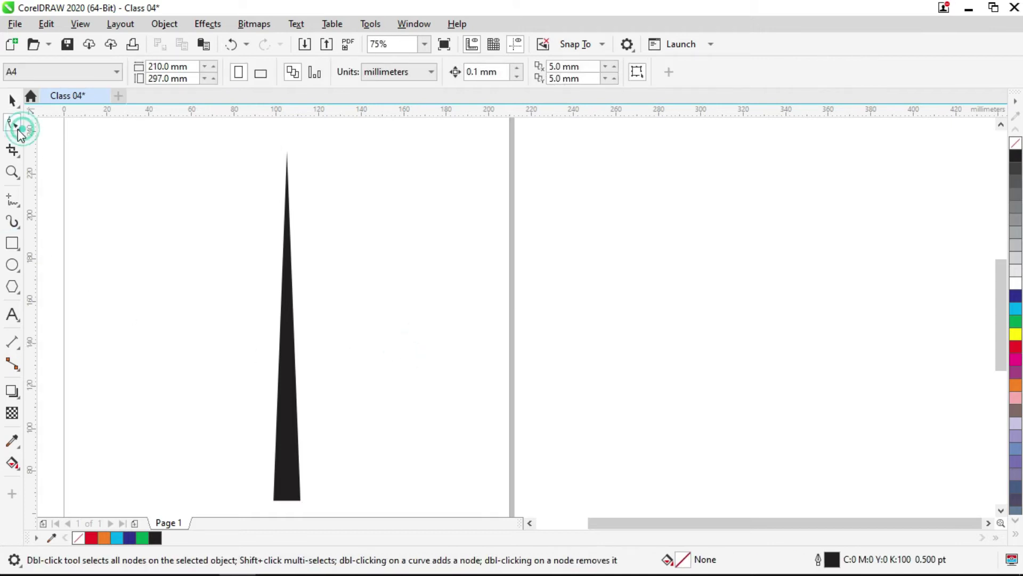
right_click(18, 134)
click(17, 125)
click(18, 128)
click(56, 160)
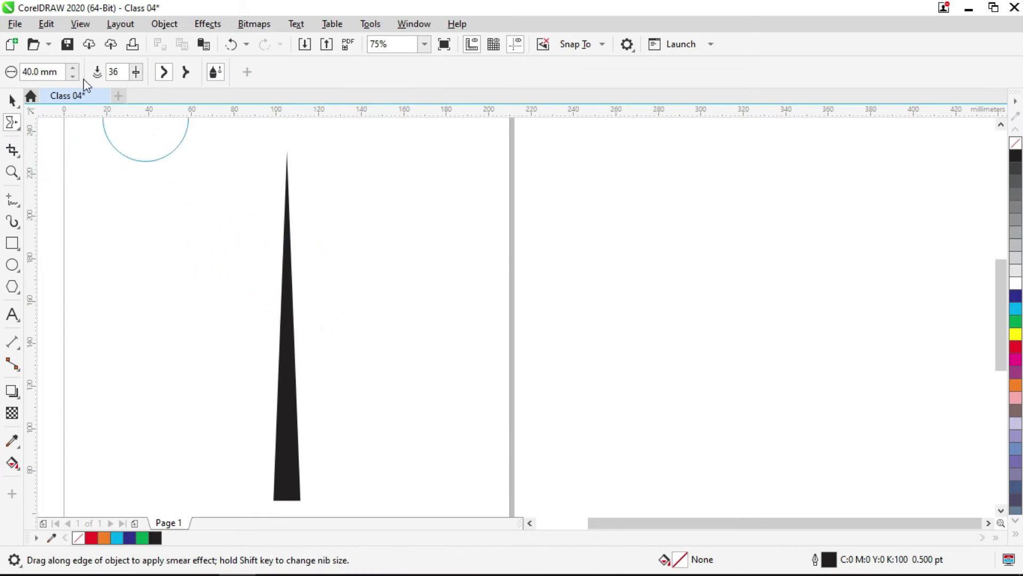
drag(59, 73, 3, 75)
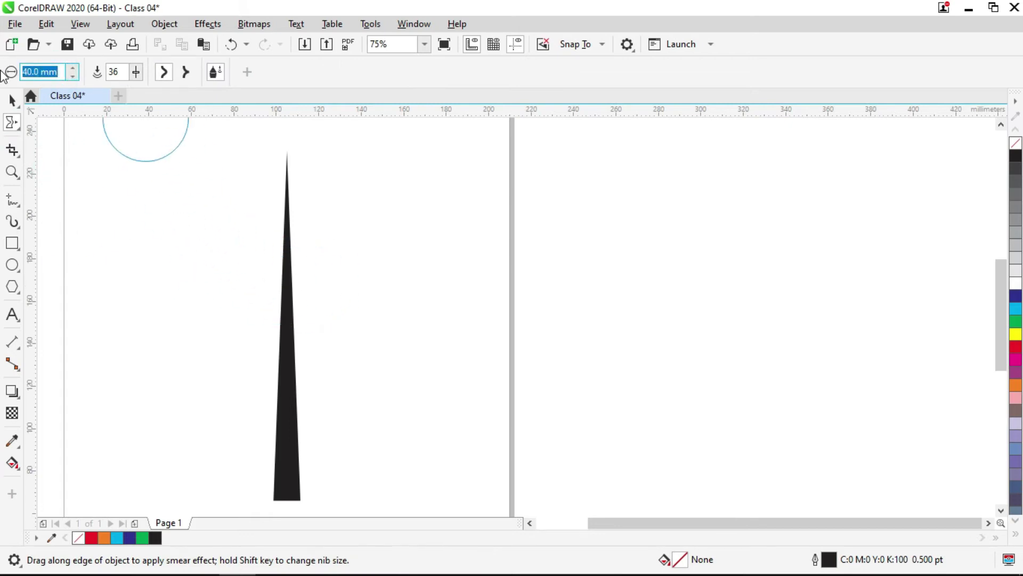
text(20)
key(Return)
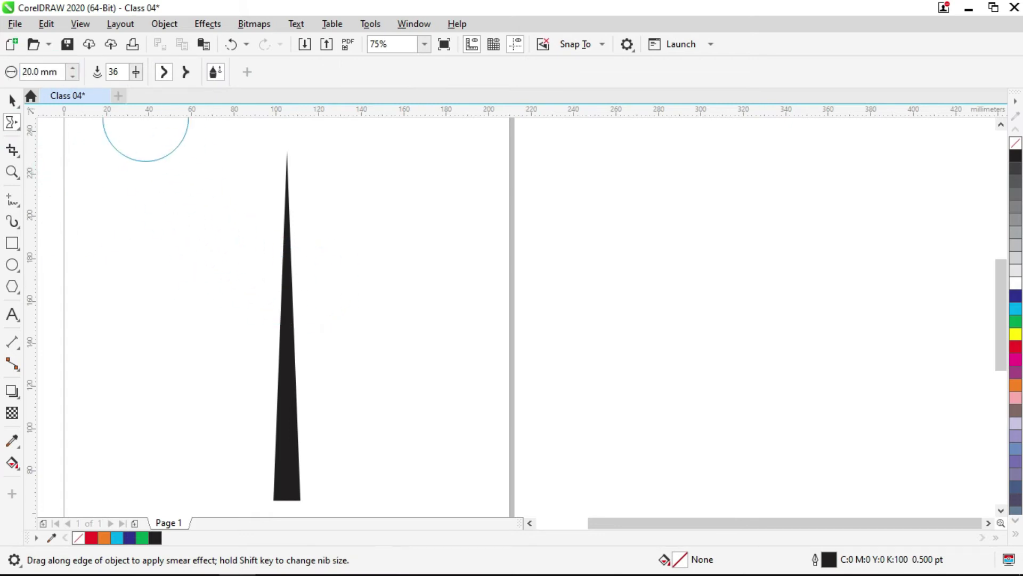
double_click(58, 72)
text(10)
key(Return)
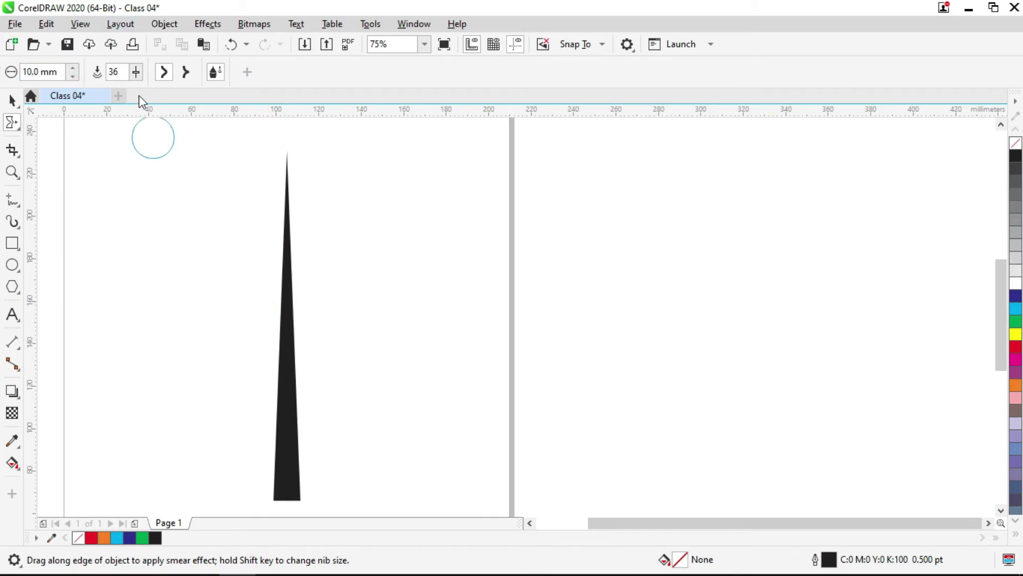
Set the Smear tool's pressure to 100 and choose pointy smear.
double_click(114, 72)
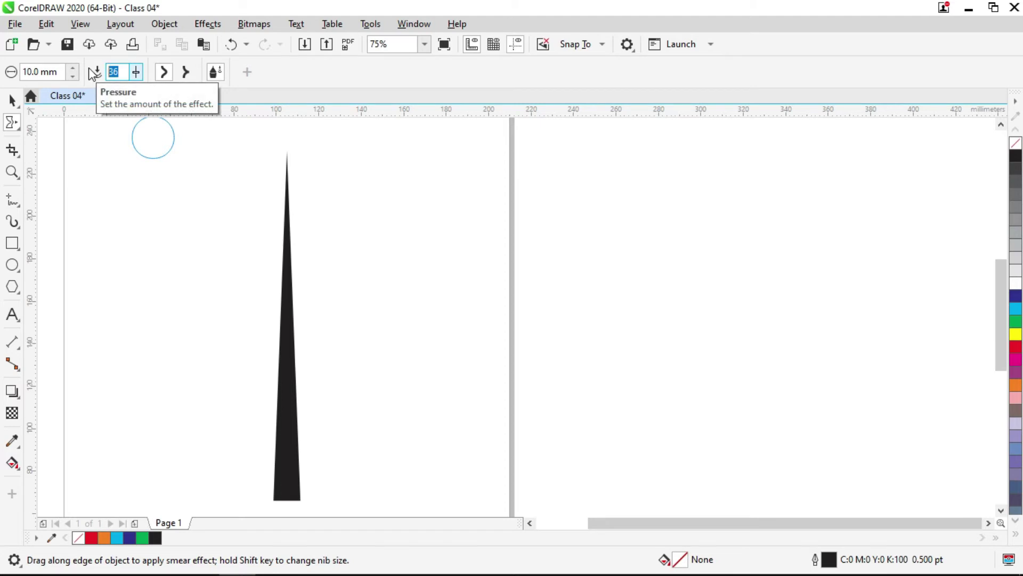
text(100)
key(Return)
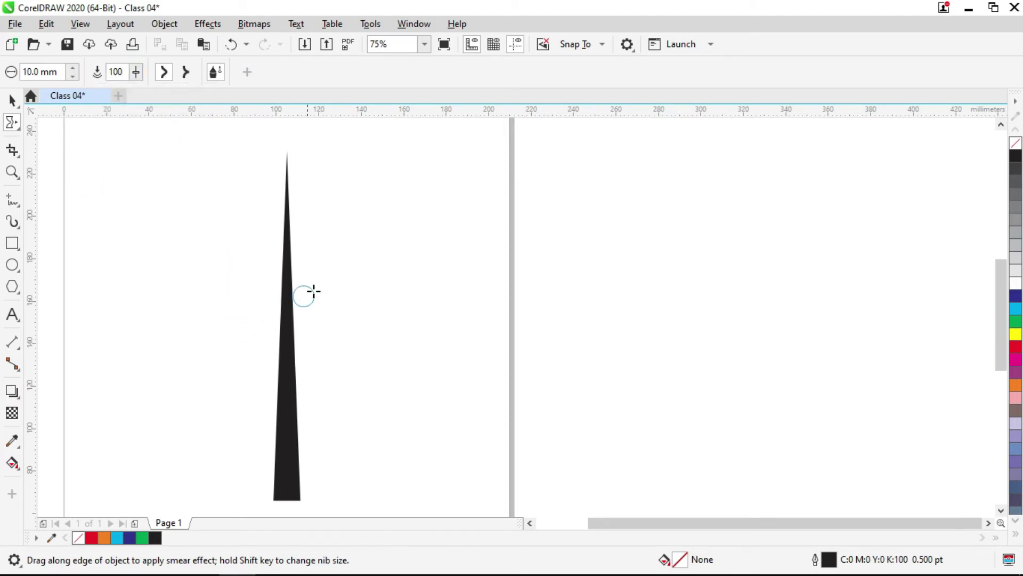
click(187, 73)
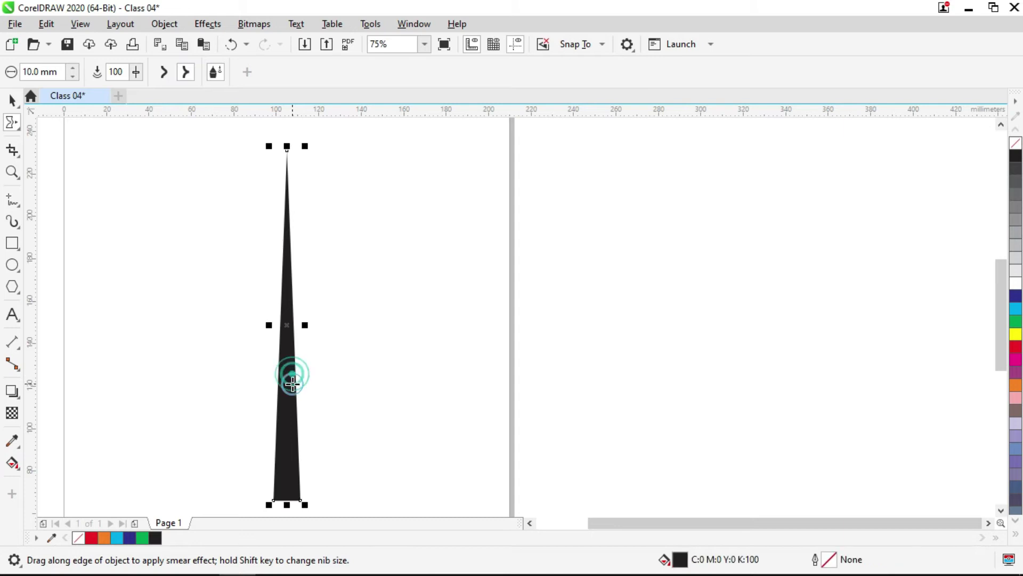
Pull short pointed branches outward and upward from both sides of the black triangle, from near its base up to its tip.
mouse_move(293, 375)
mouse_down()
mouse_move(348, 341)
mouse_move(340, 311)
mouse_move(308, 368)
mouse_move(356, 333)
mouse_move(327, 351)
mouse_move(357, 317)
mouse_move(312, 319)
mouse_move(343, 276)
mouse_up()
mouse_move(288, 304)
mouse_down()
mouse_move(353, 258)
mouse_move(298, 312)
mouse_move(359, 284)
mouse_move(329, 261)
mouse_move(338, 213)
mouse_up()
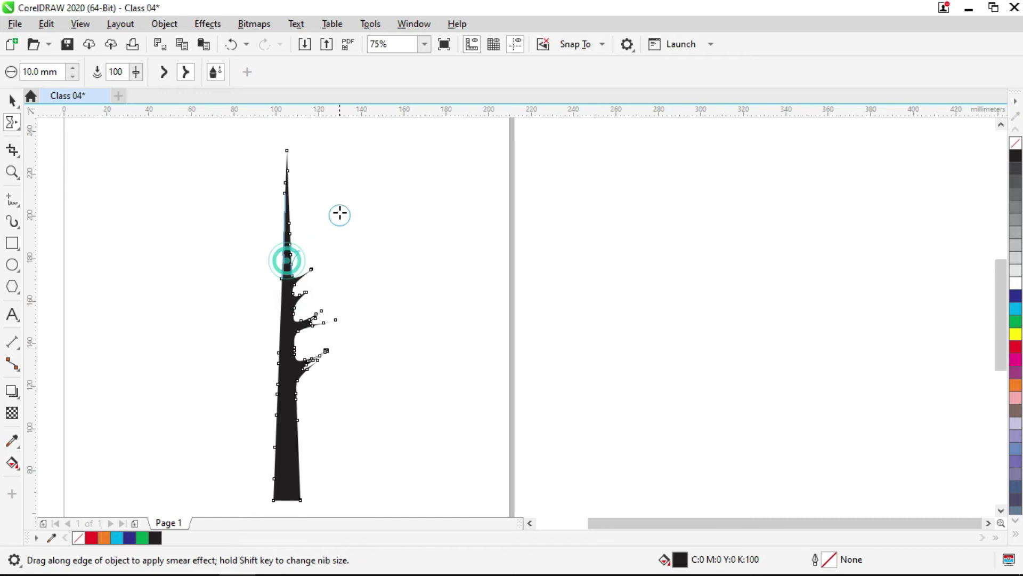
mouse_move(279, 338)
mouse_down()
mouse_move(254, 315)
mouse_move(261, 298)
mouse_move(231, 244)
mouse_up()
mouse_move(281, 286)
mouse_down()
mouse_move(230, 235)
mouse_move(283, 247)
mouse_move(226, 217)
mouse_up()
drag(287, 383, 238, 350)
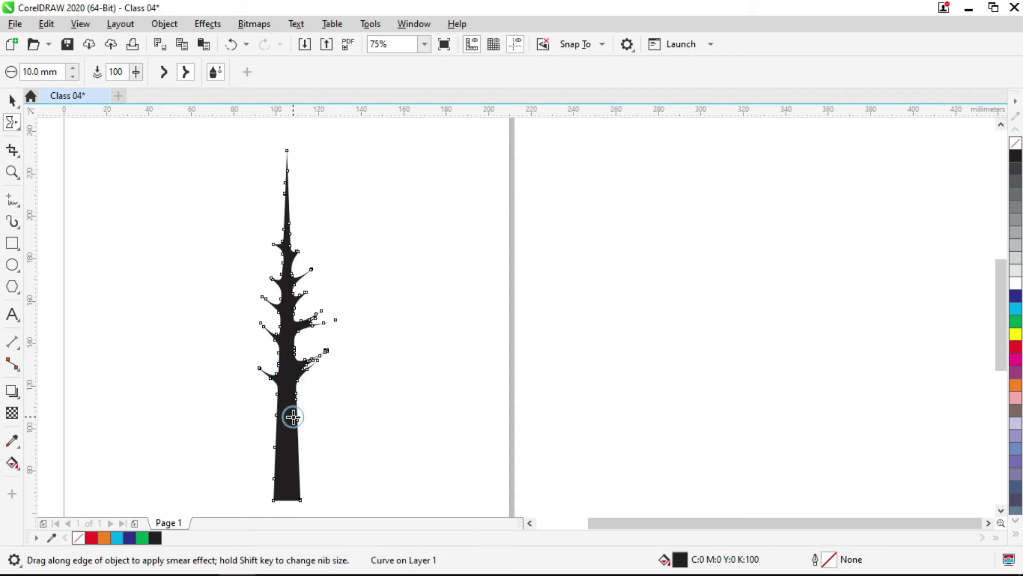
drag(293, 416, 334, 372)
drag(285, 206, 337, 187)
drag(292, 234, 245, 197)
drag(273, 439, 269, 414)
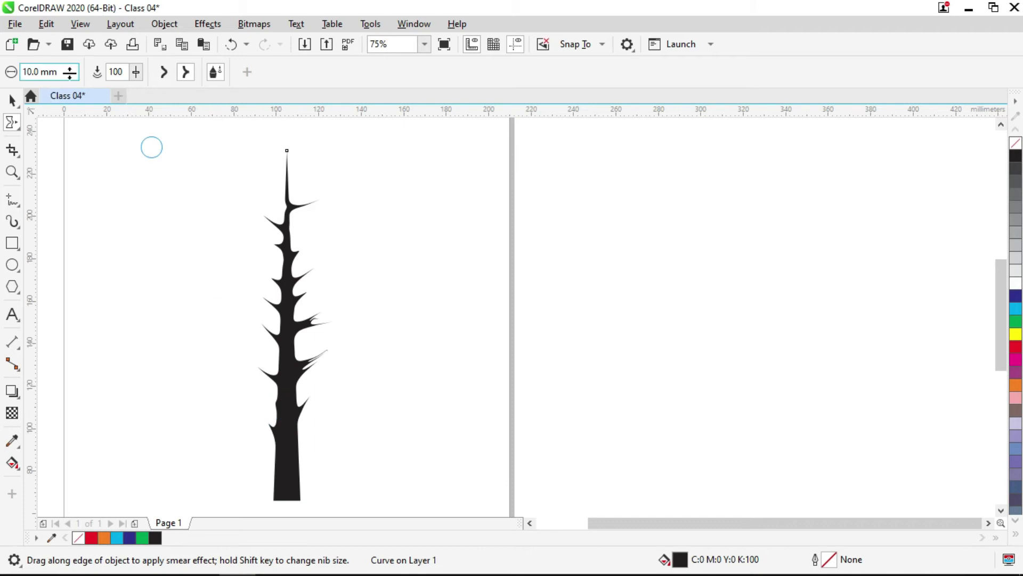
Set the Smear tool's nib size to 50 mm and pull five long curved branches from the trunk, three right and two left.
click(73, 67)
double_click(57, 72)
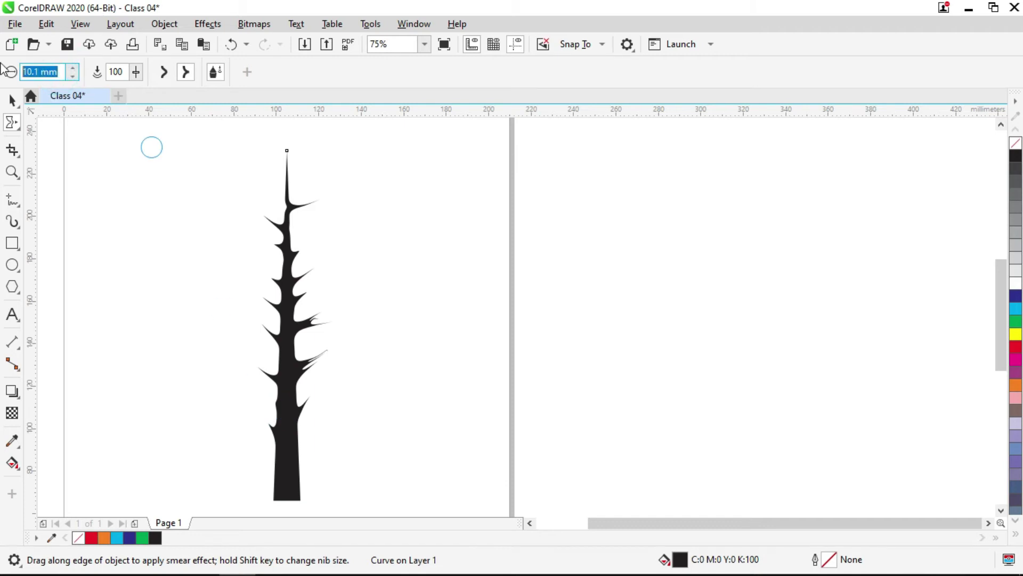
text(50)
key(Return)
mouse_move(289, 276)
mouse_down()
mouse_move(332, 262)
mouse_move(354, 215)
mouse_move(415, 214)
mouse_move(436, 167)
mouse_up()
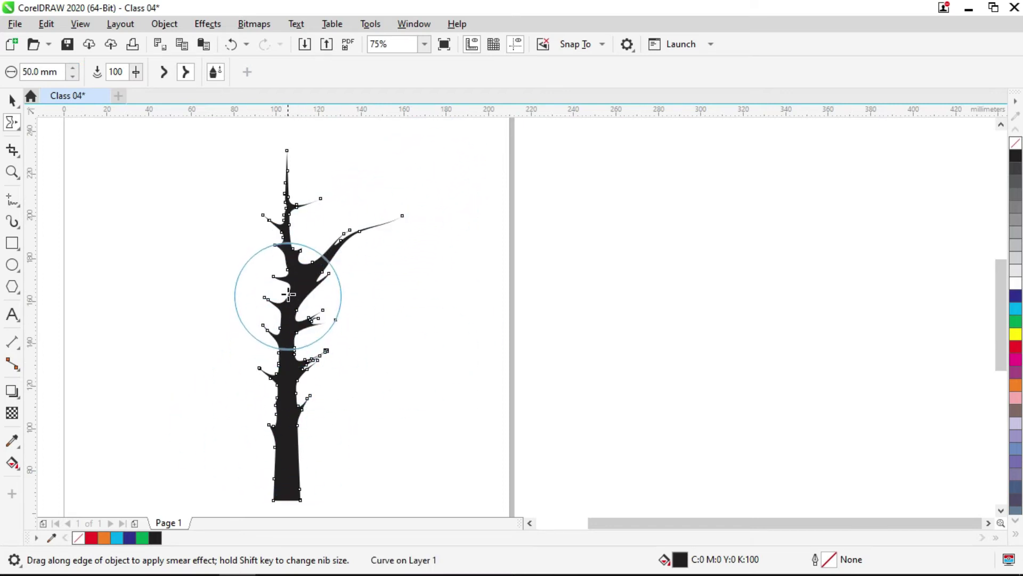
mouse_move(286, 284)
mouse_down()
mouse_move(244, 244)
mouse_move(233, 211)
mouse_move(198, 229)
mouse_move(136, 203)
mouse_up()
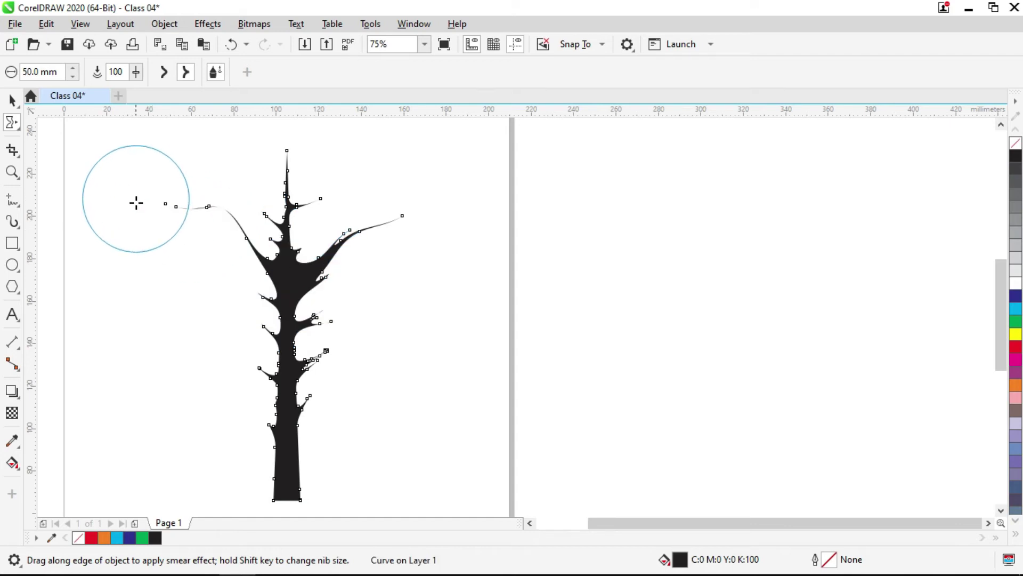
drag(297, 344, 382, 278)
mouse_move(279, 375)
mouse_down()
mouse_move(206, 361)
mouse_move(210, 283)
mouse_move(193, 311)
mouse_up()
drag(293, 425, 370, 360)
key(space)
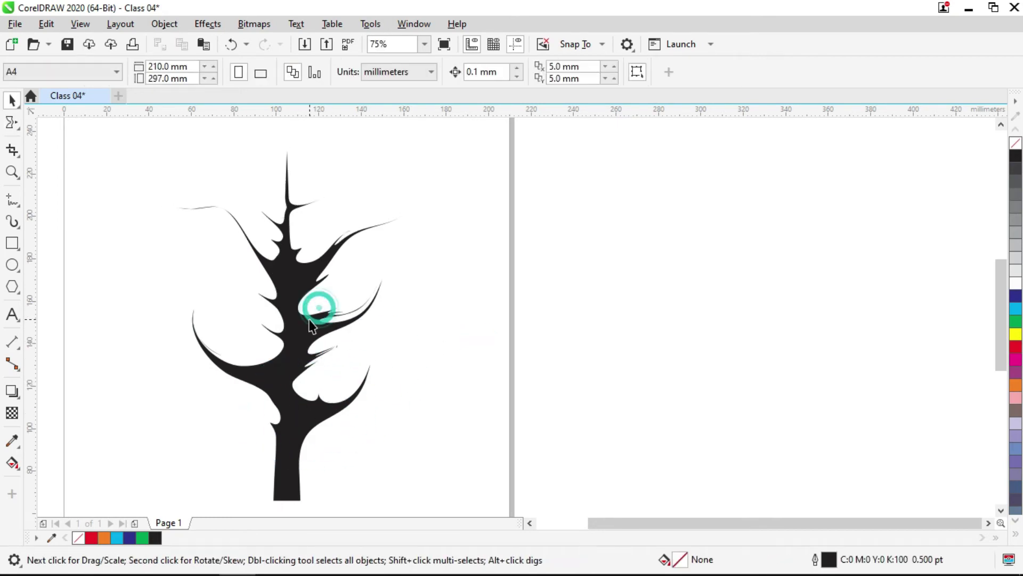
Fill the black tree shape with orange and delete it from the page.
click(313, 309)
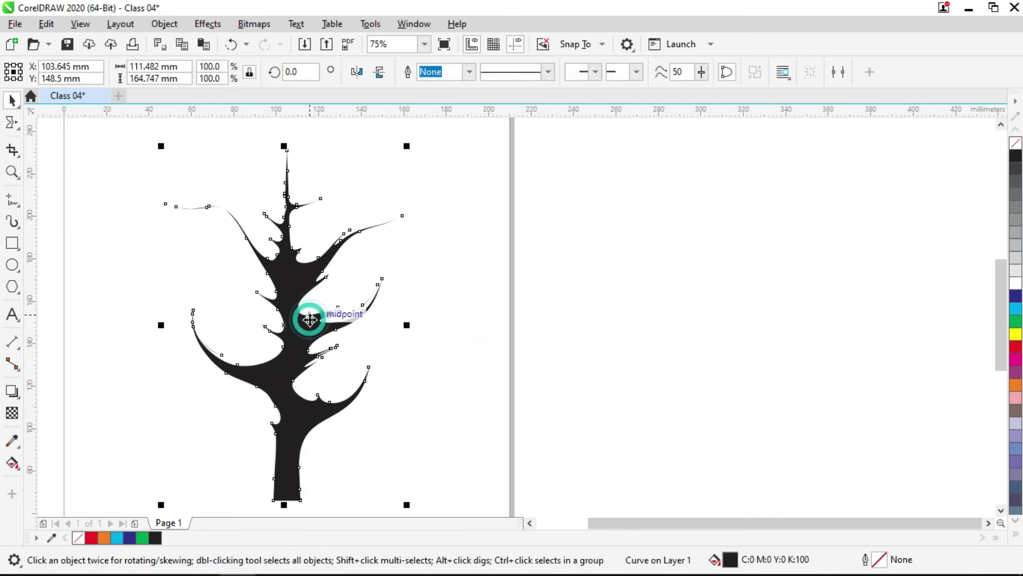
click(1016, 384)
key(Escape)
drag(445, 356, 456, 313)
click(352, 274)
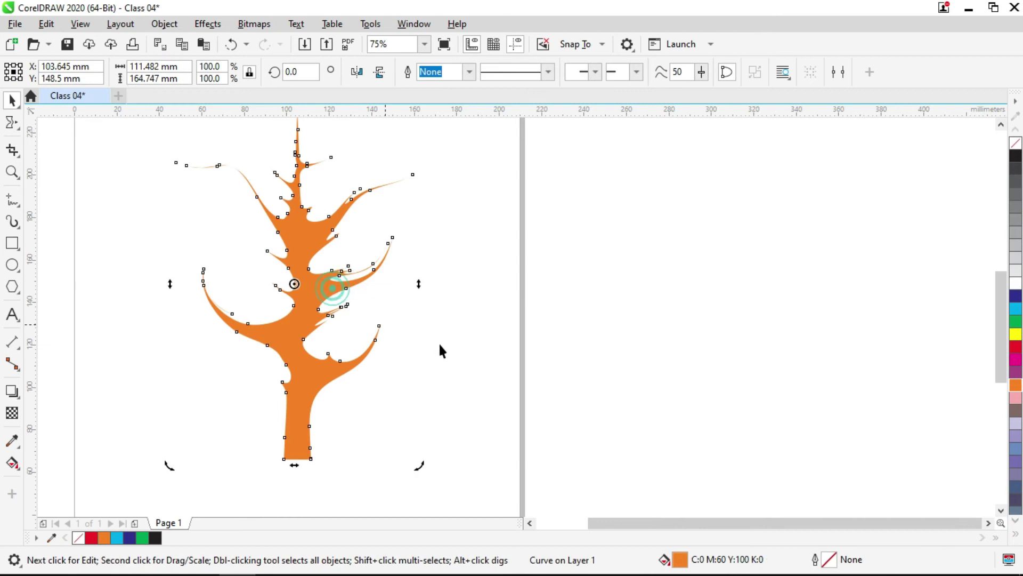
key(Delete)
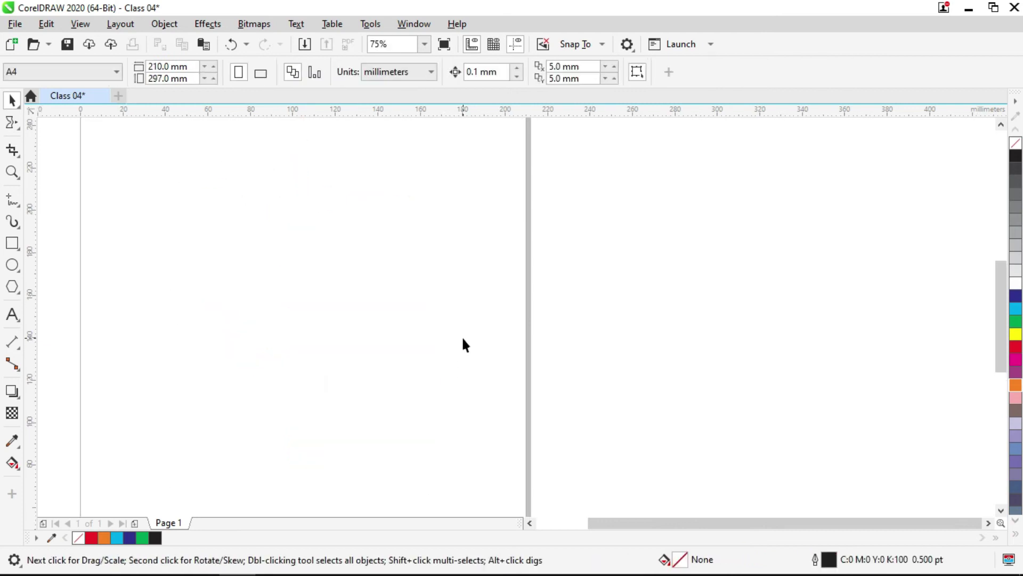
Choose the Twirl tool for shape editing, and draw a near-square rectangle about 115 by 114 mm with red fill and no outline.
click(18, 132)
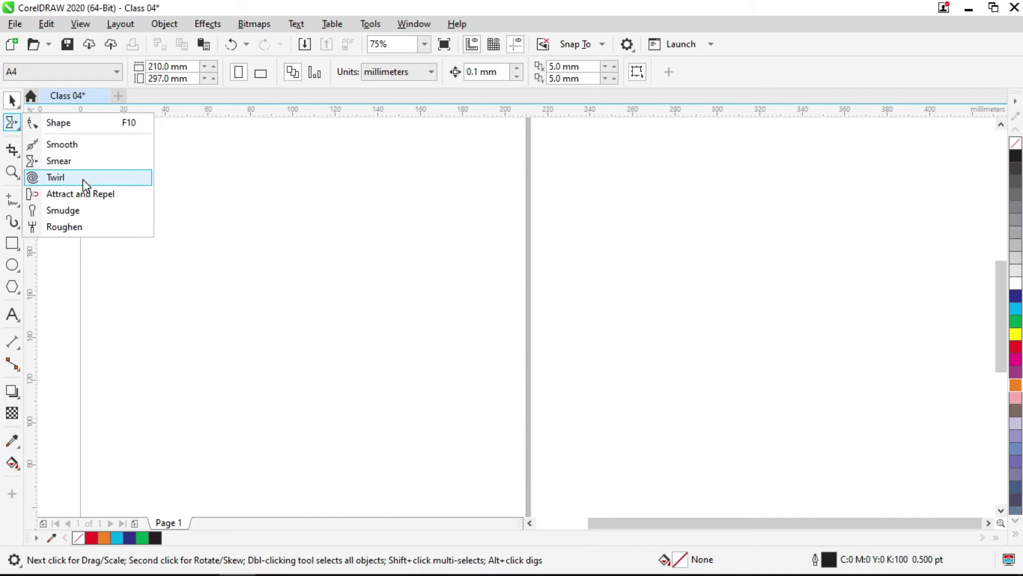
click(82, 179)
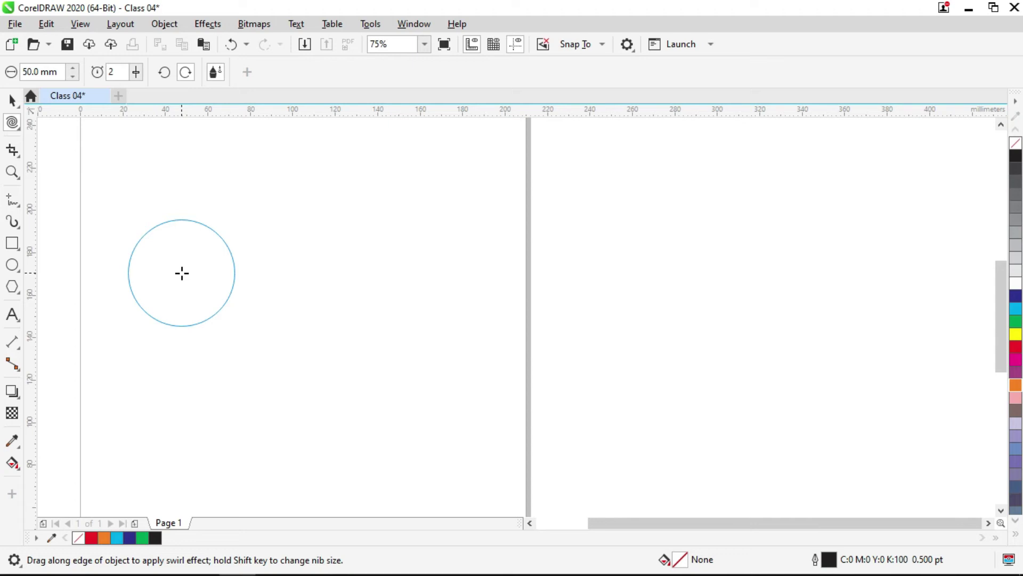
click(13, 243)
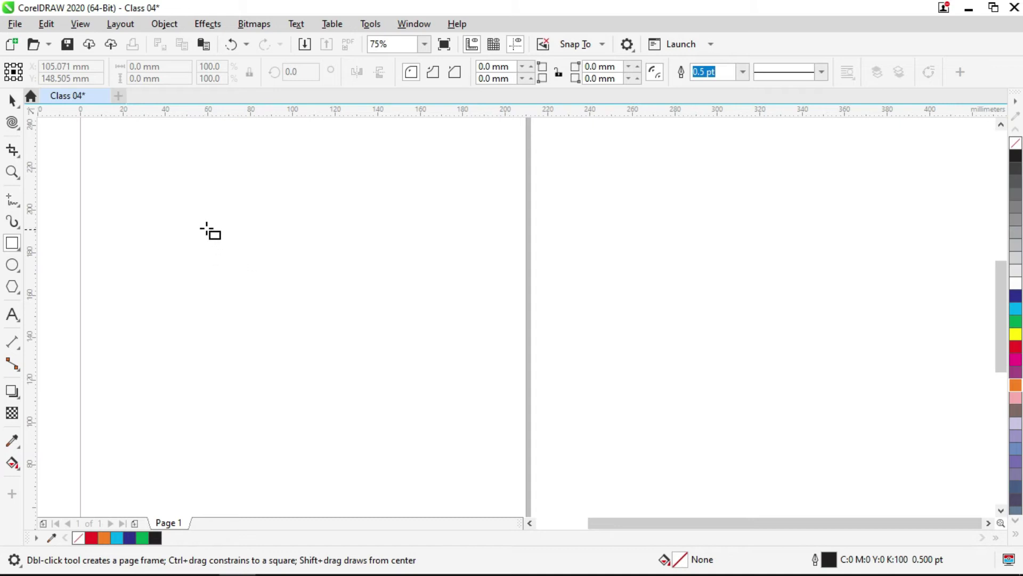
drag(180, 209, 424, 450)
key(space)
click(1015, 346)
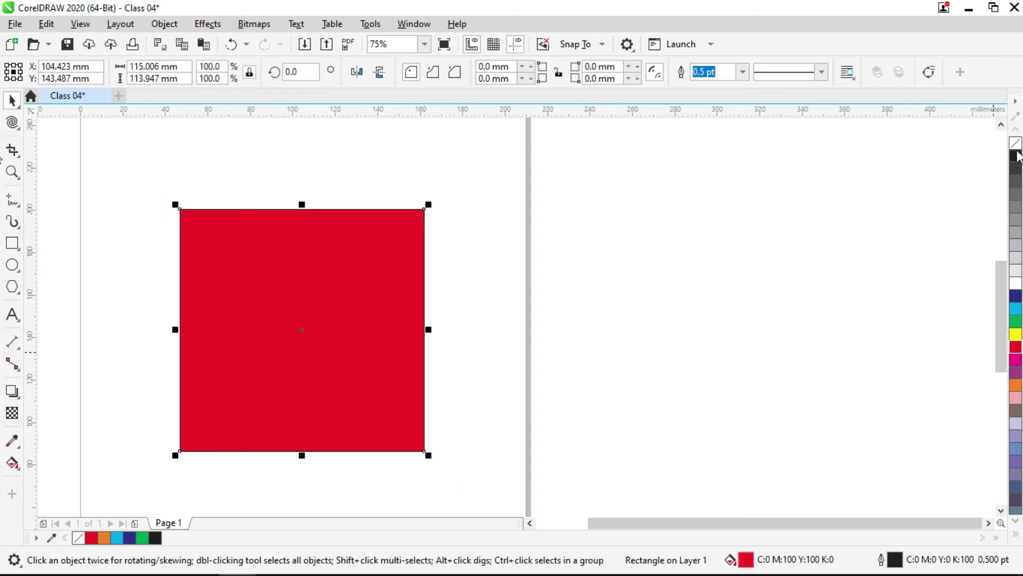
click(619, 221)
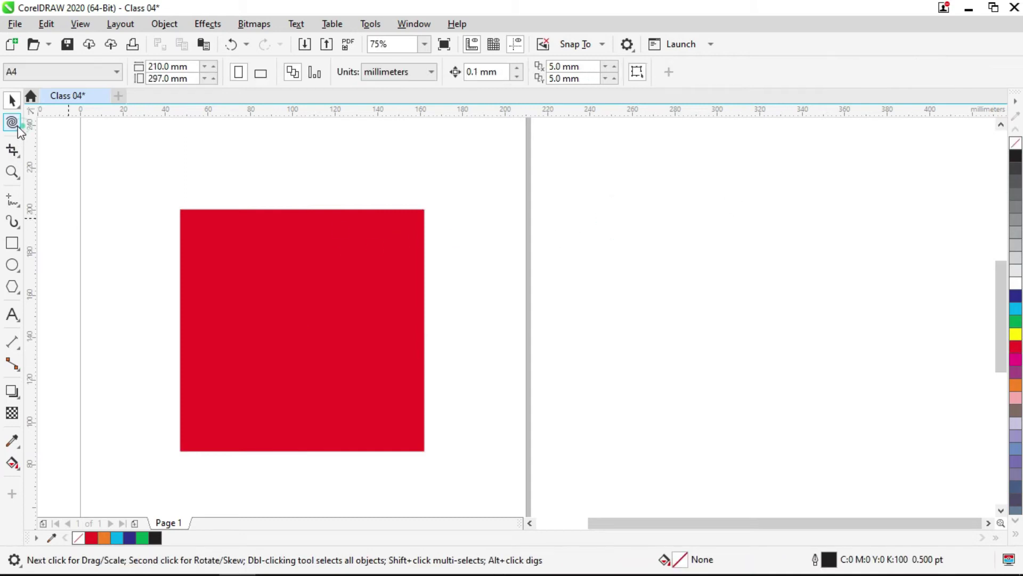
Activate the Twirl tool and set its nib size to 20 mm.
click(18, 128)
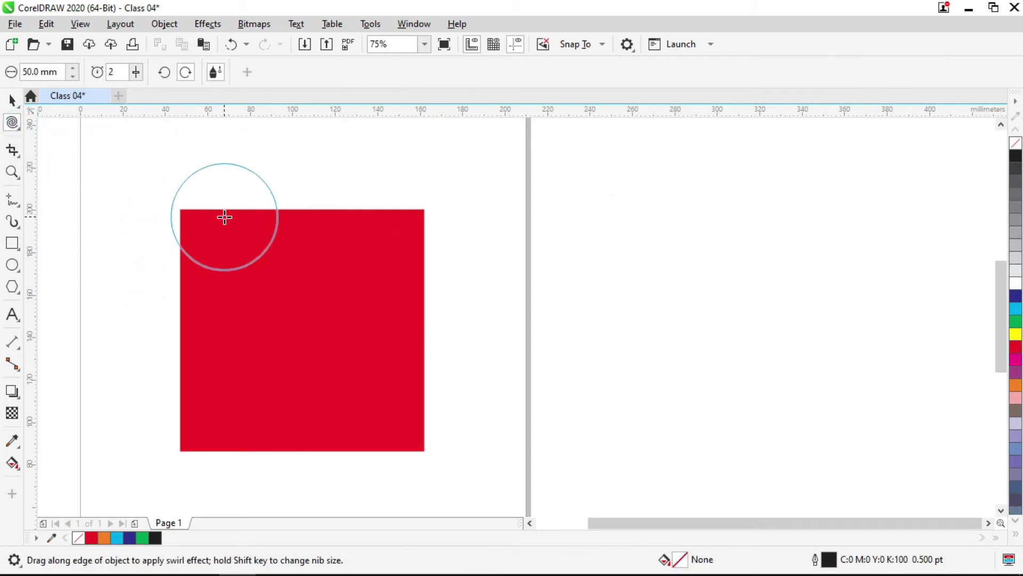
drag(247, 208, 258, 224)
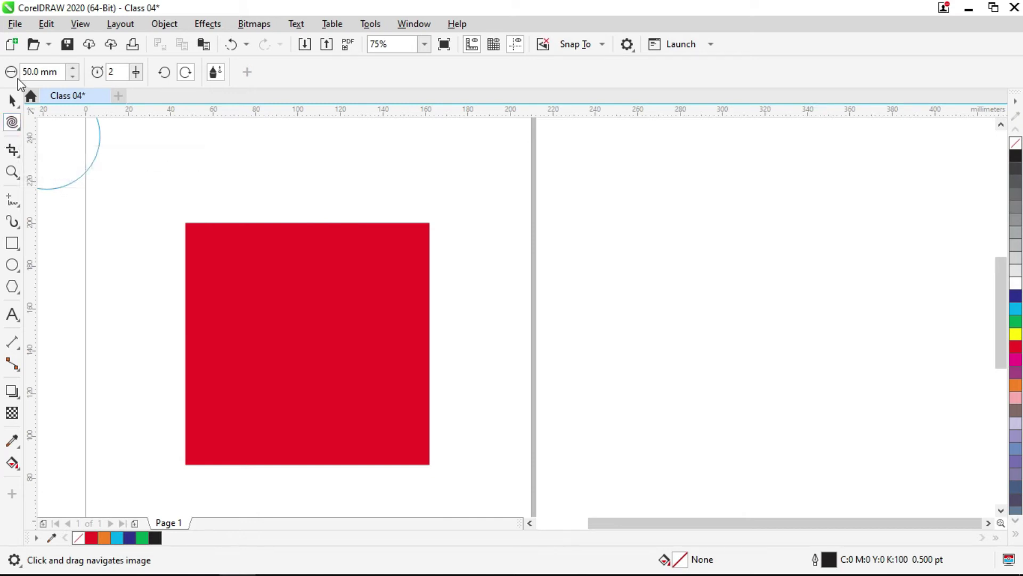
double_click(122, 74)
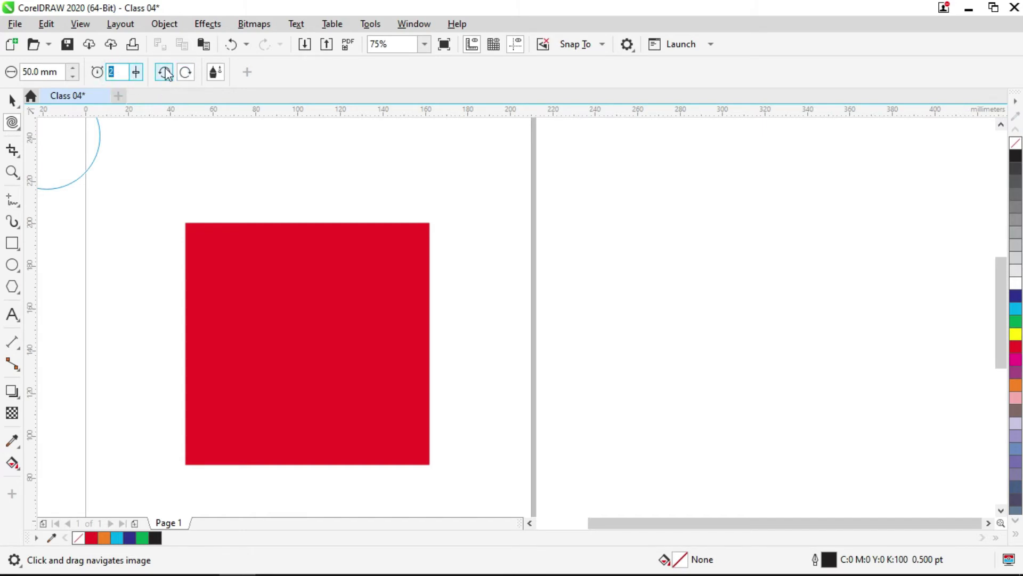
double_click(29, 71)
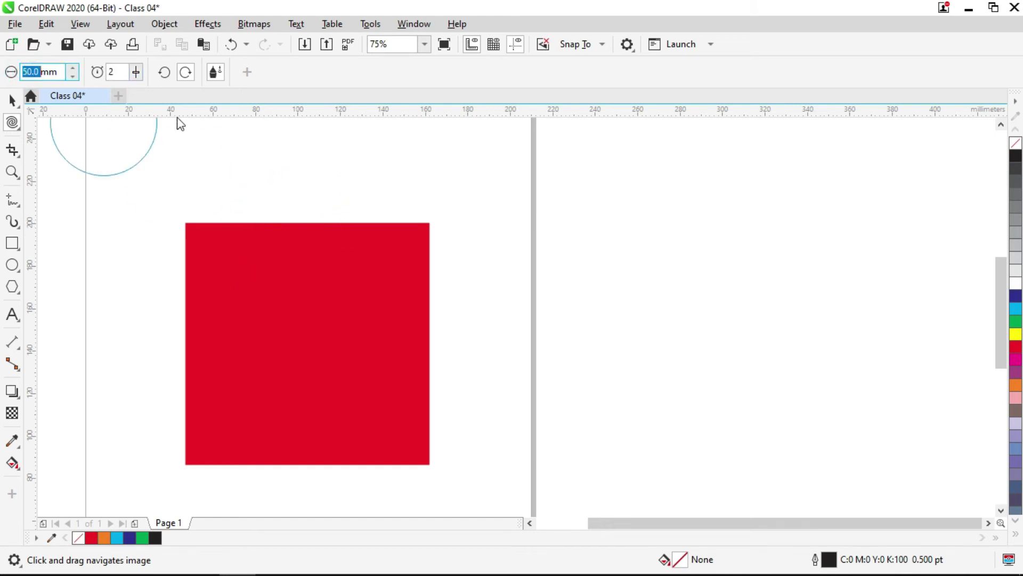
text(20)
key(Return)
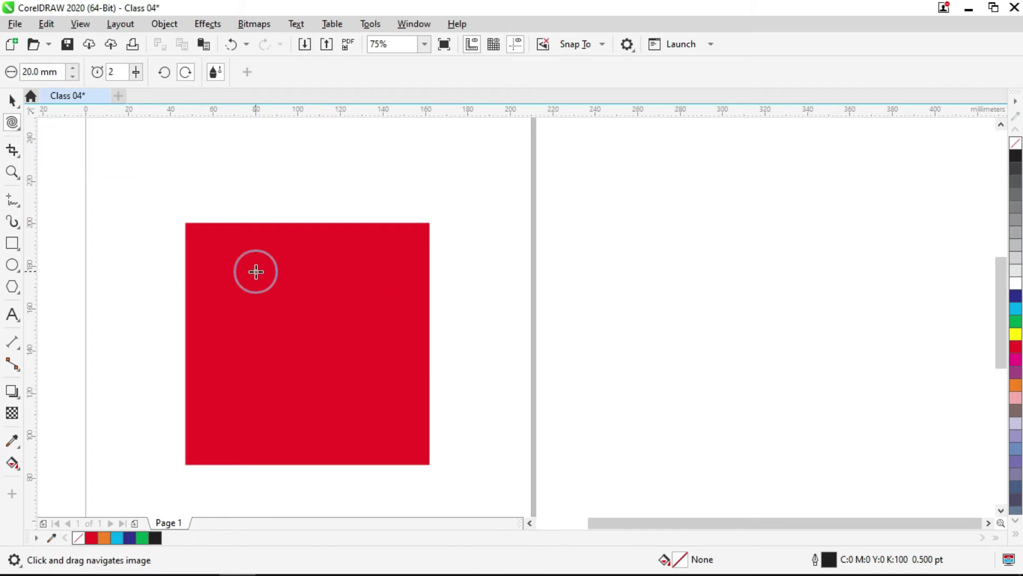
Apply a small clockwise twirl to the red shape's upper edge near its left corner, using rate 2.
click(224, 262)
scroll(202, 233, up, 2)
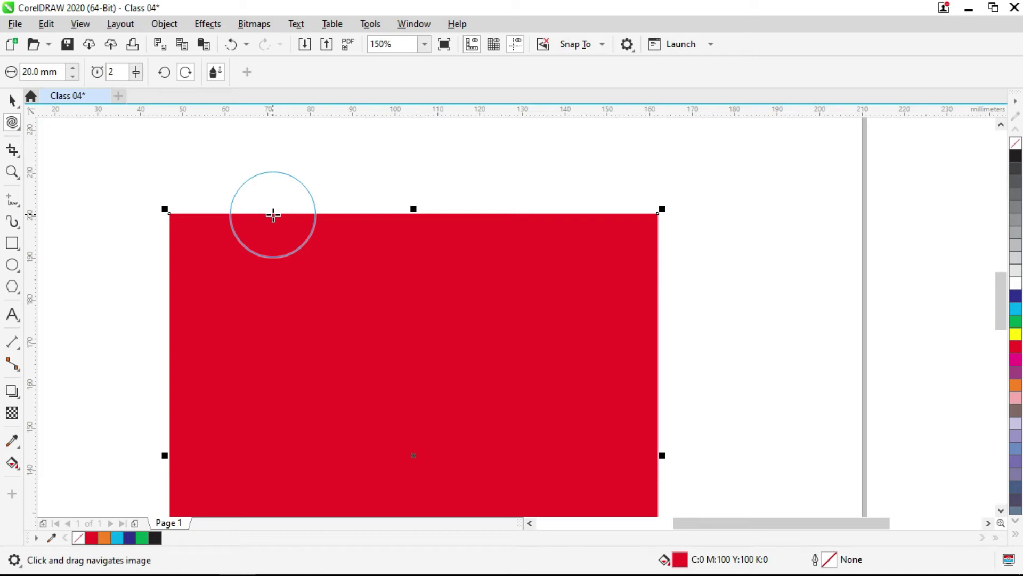
click(223, 215)
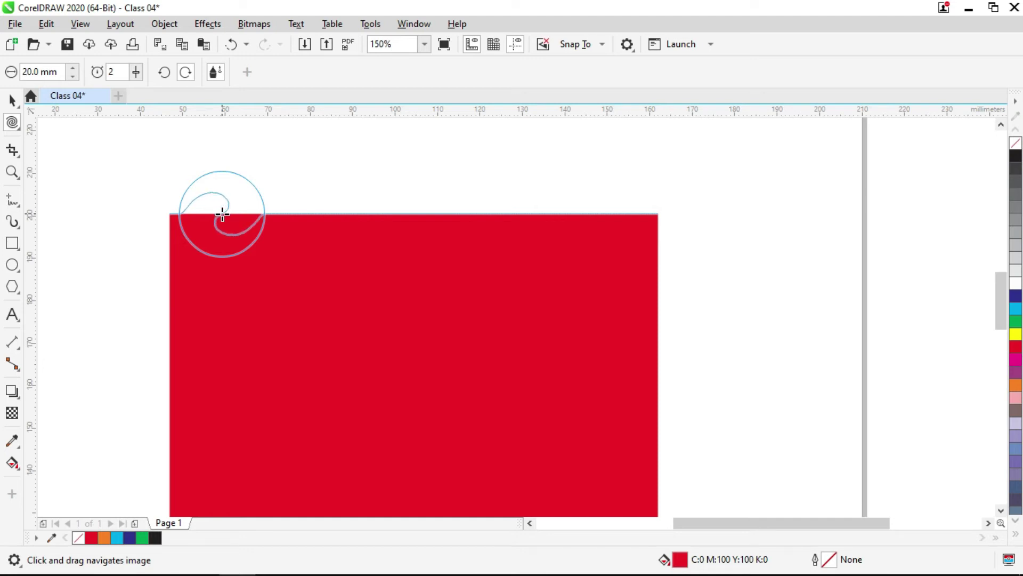
drag(222, 215, 215, 207)
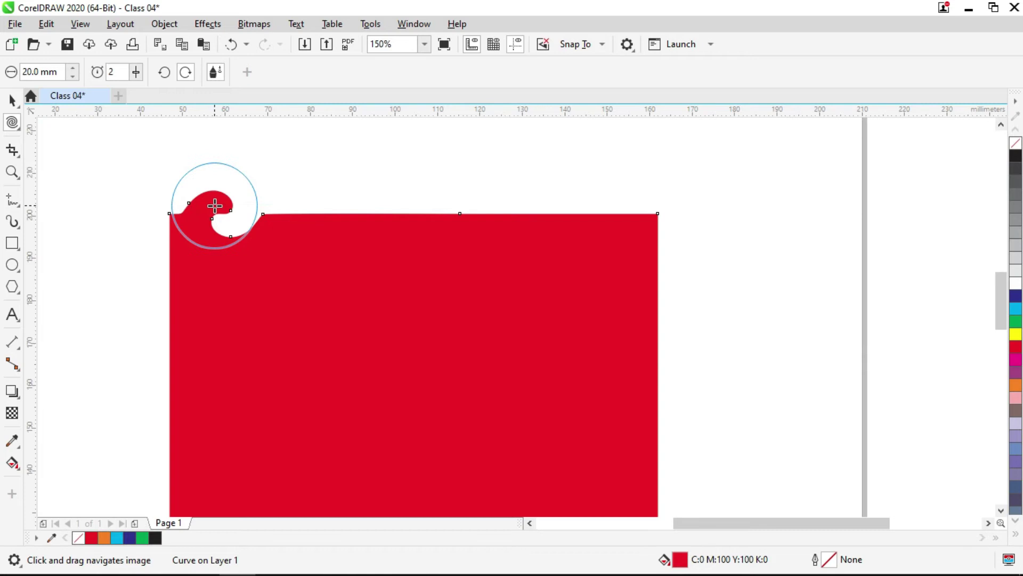
Set the twirl rate to 50 and nib size to 30 mm, and twirl a clockwise spiral into the red shape's upper edge.
click(125, 71)
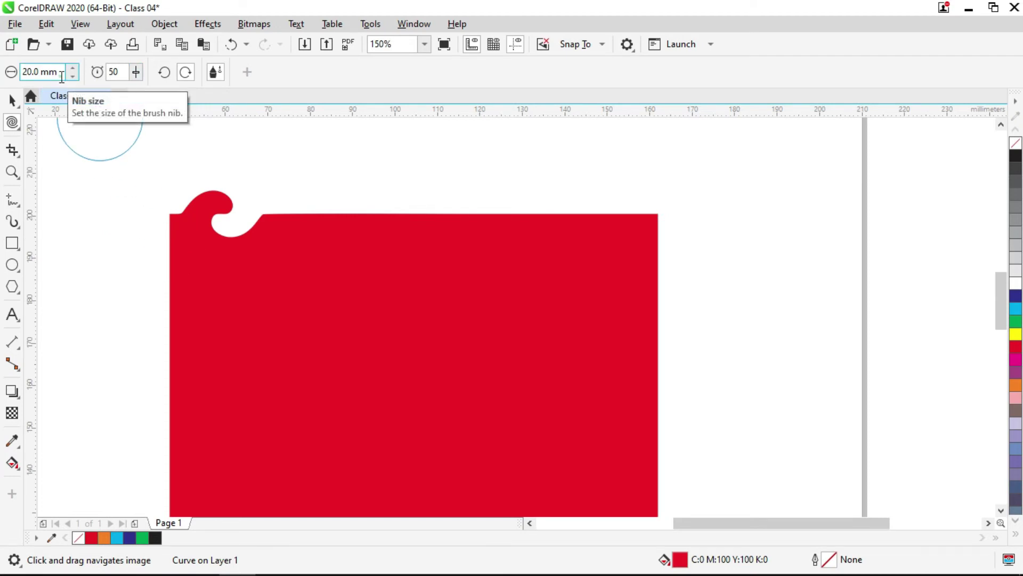
click(62, 75)
text(30)
key(Return)
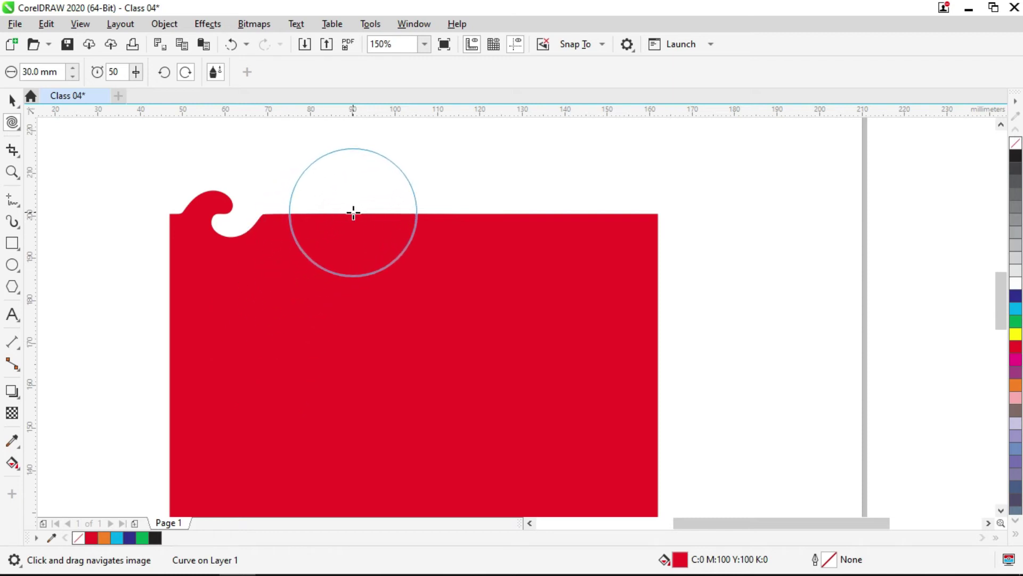
drag(354, 213, 353, 213)
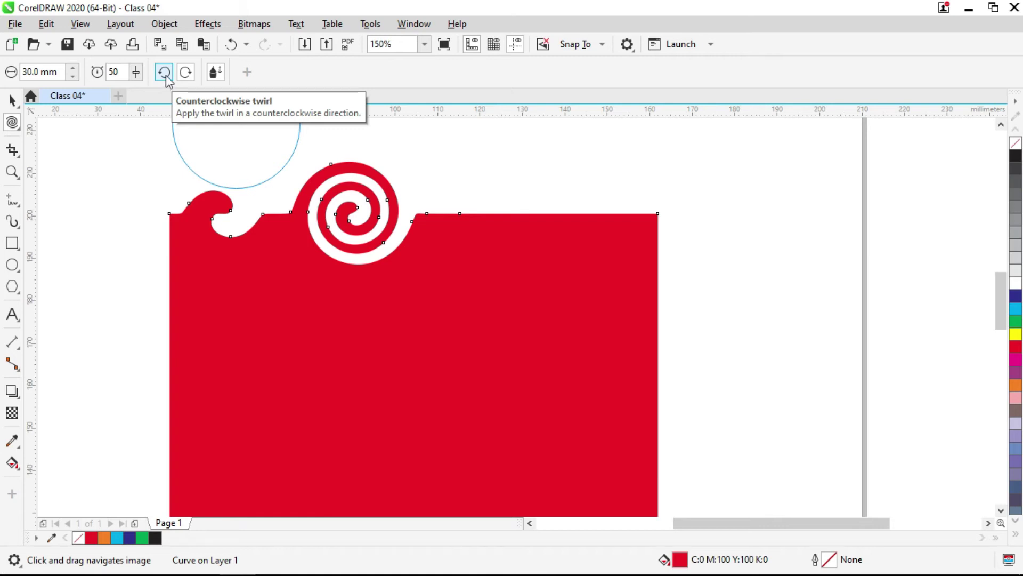
Apply a counterclockwise twirl to the red shape's upper edge, right of the first spiral, and deselect the shape.
click(165, 73)
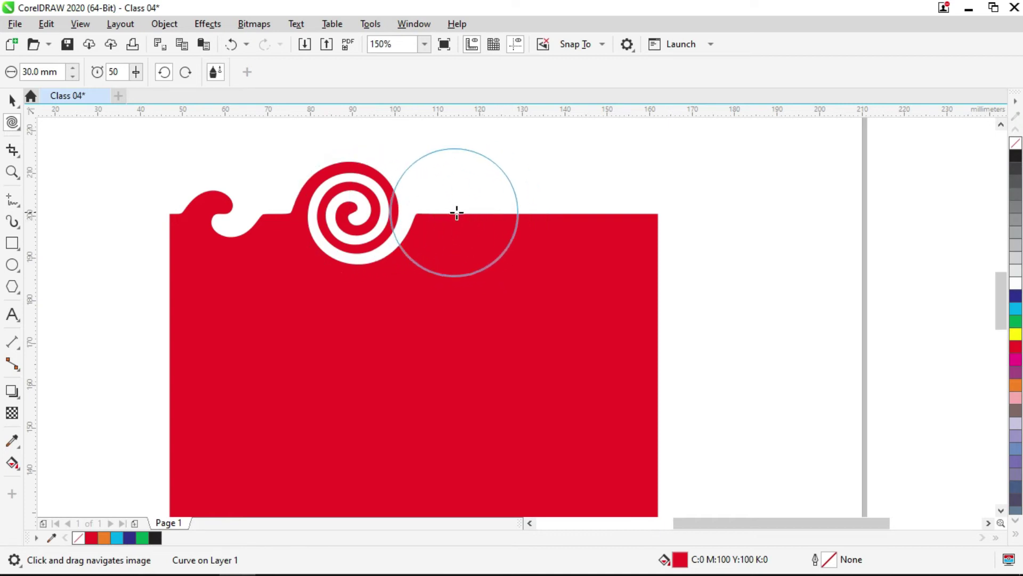
click(483, 213)
drag(484, 214, 484, 214)
click(12, 101)
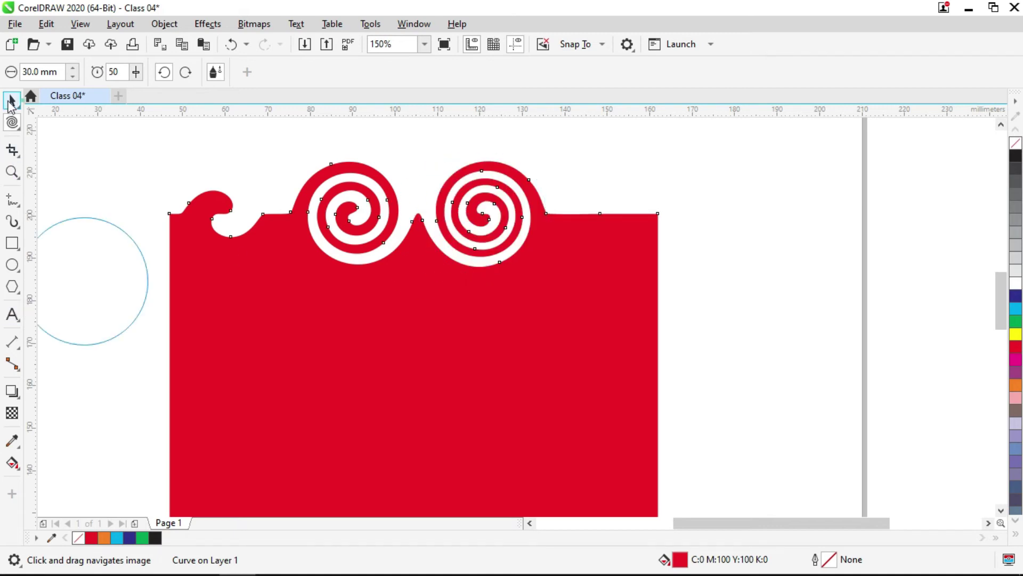
click(73, 198)
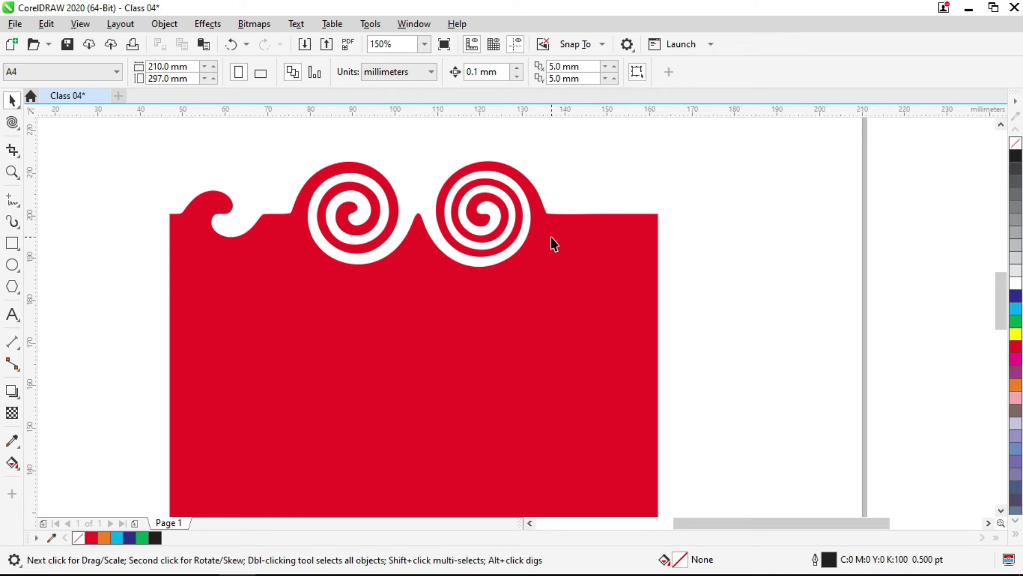
Inspect the two opposing spirals and delete the twirled red shape.
scroll(594, 261, up, 1)
drag(594, 261, 535, 266)
scroll(530, 260, down, 1)
drag(594, 297, 614, 304)
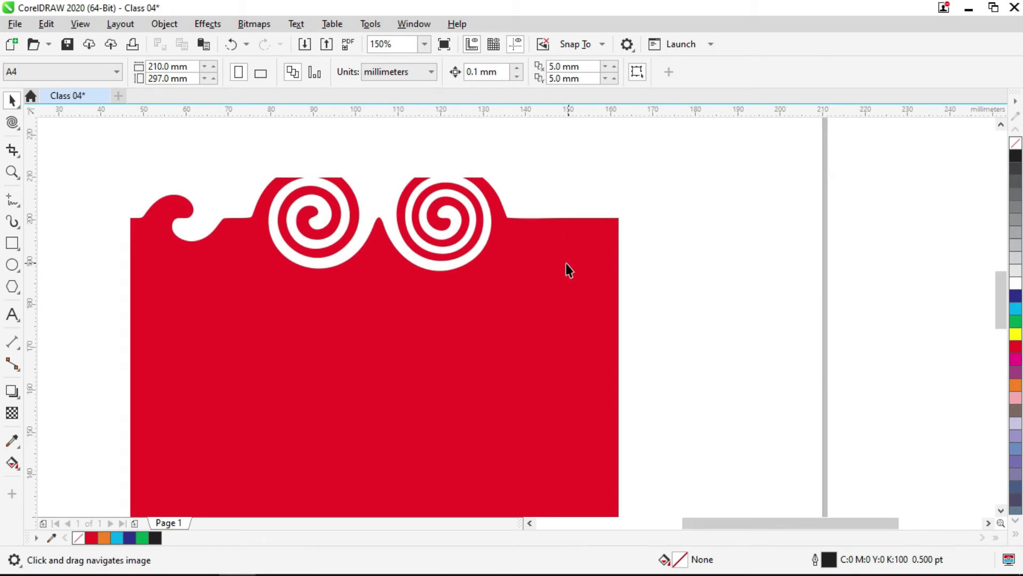
click(454, 226)
click(465, 213)
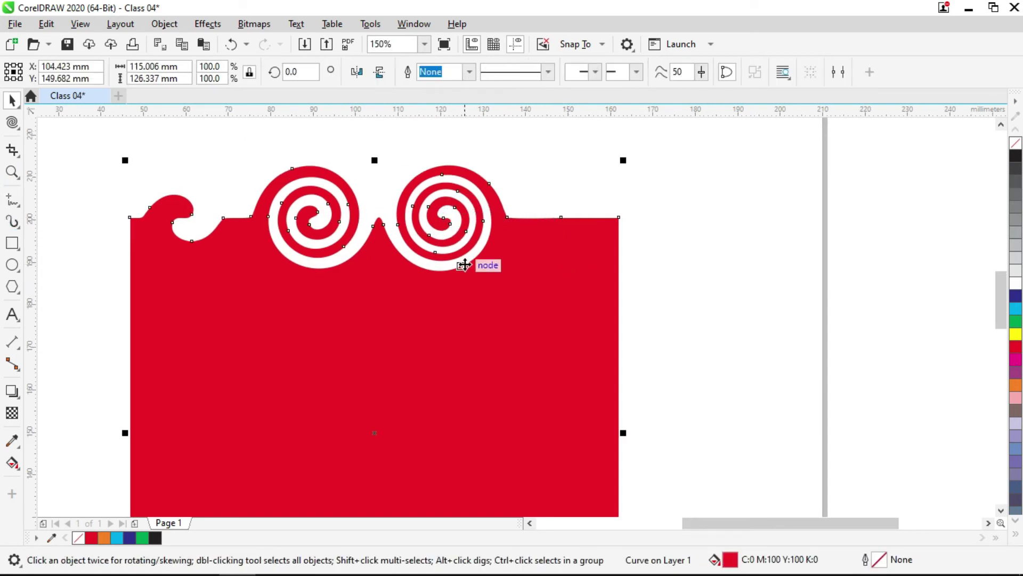
scroll(293, 275, down, 2)
click(525, 272)
click(266, 304)
key(Escape)
Draw a circle about 98 mm in diameter and center it on the page.
click(19, 261)
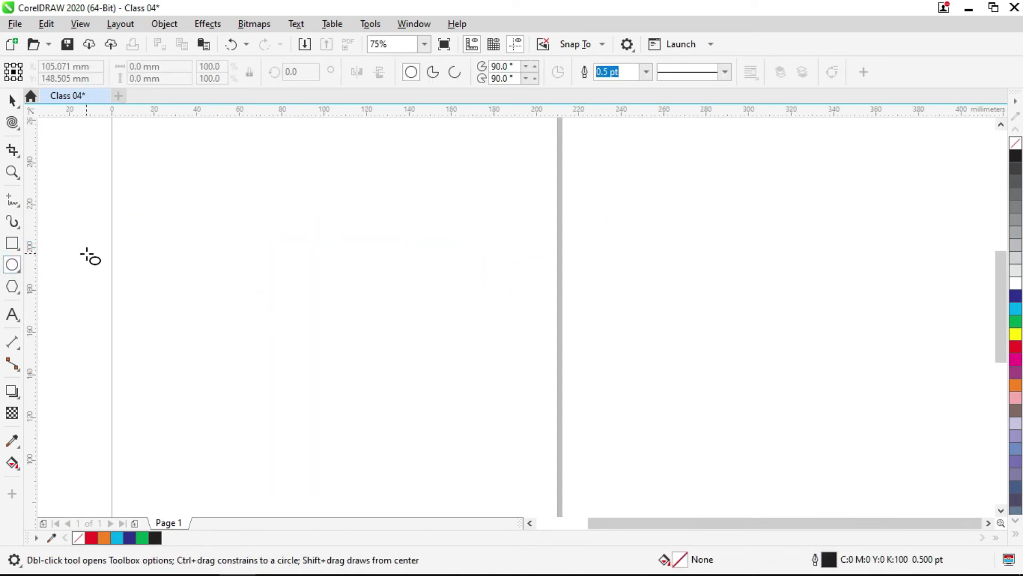
click(12, 243)
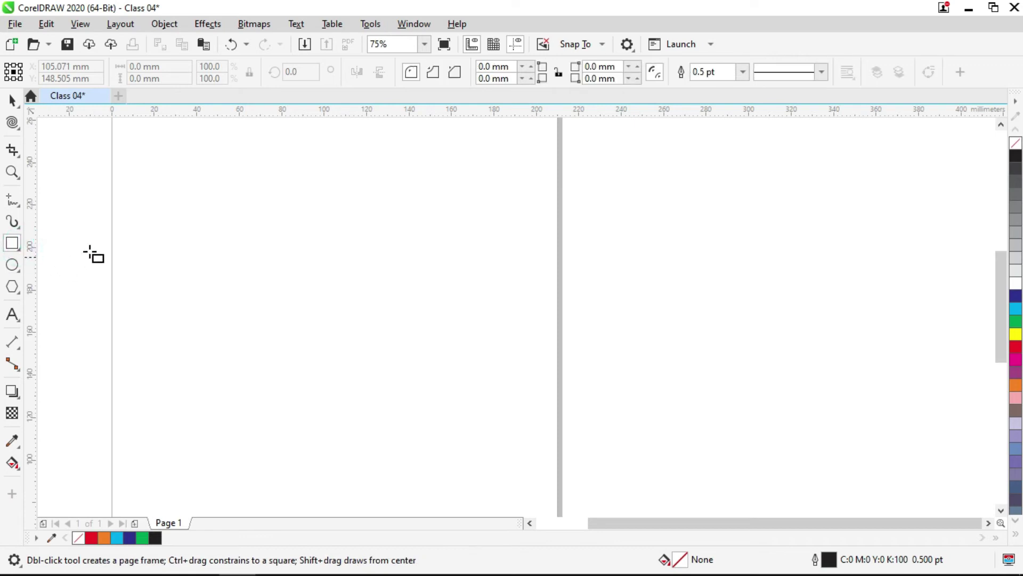
click(12, 265)
mouse_move(317, 279)
mouse_down()
mouse_move(398, 360)
mouse_move(405, 385)
mouse_up()
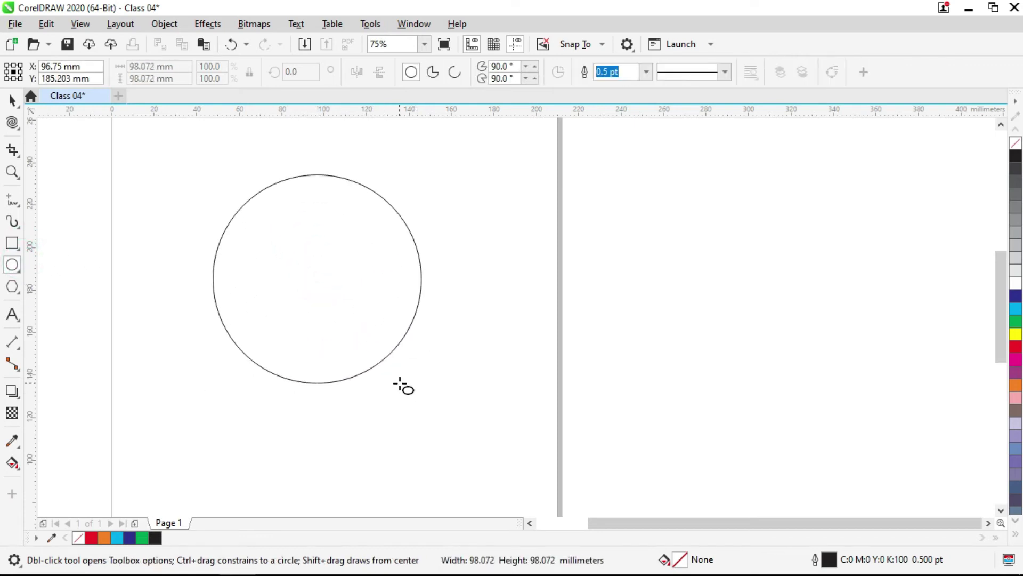
key(space)
key(p)
Fill the circle with dark blue, remove its outline and deselect it.
click(398, 344)
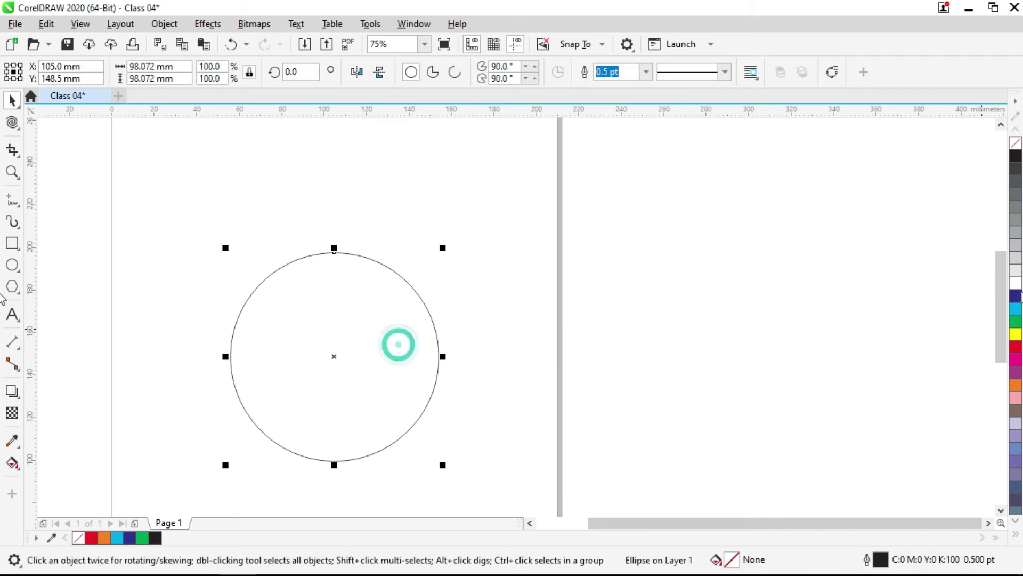
click(1016, 296)
right_click(1016, 142)
scroll(533, 326, down, 1)
click(522, 327)
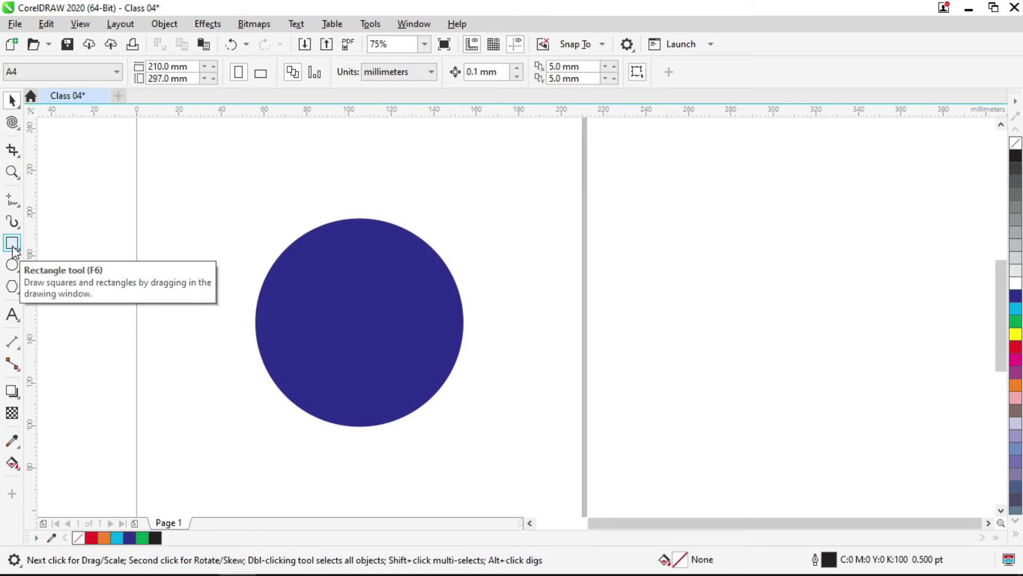
Draw a rectangle about 124 by 72 mm over the circle's lower half and align it with the circle's vertical center.
click(13, 246)
drag(256, 321, 520, 475)
key(space)
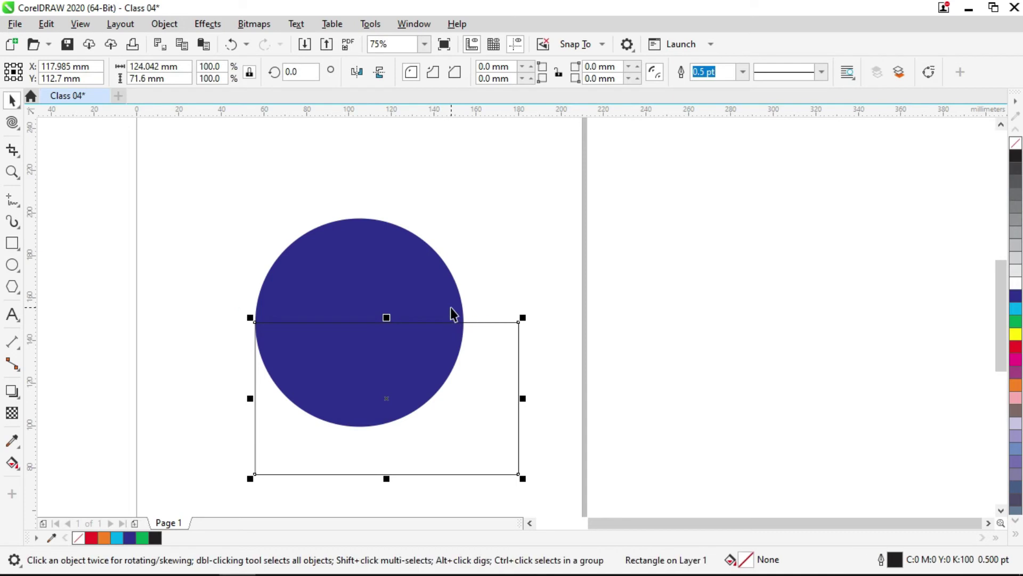
shift+click(451, 307)
key(c)
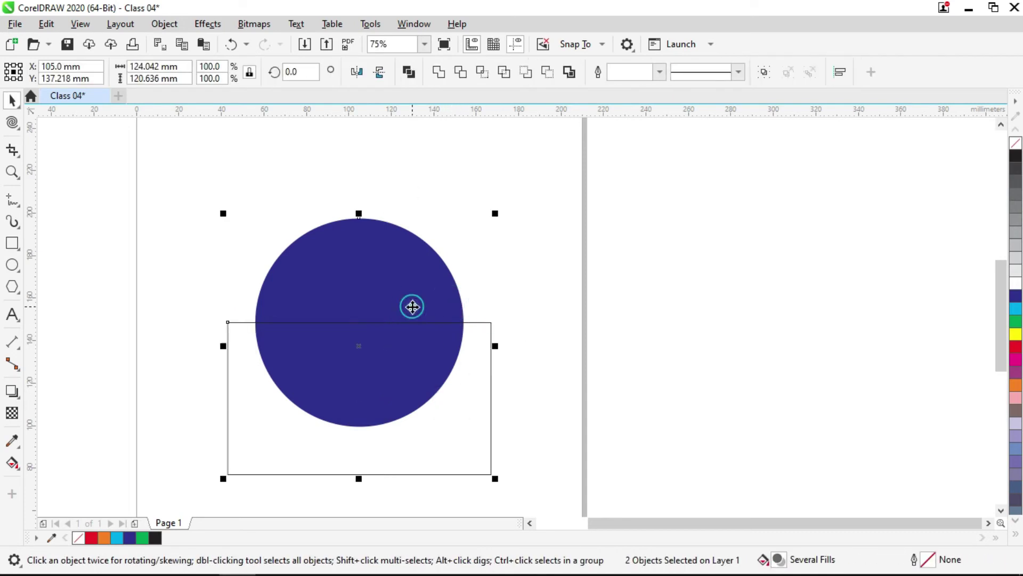
Intersect the circle with the rectangle and delete both originals, keeping only the blue lower half circle.
click(482, 73)
click(457, 384)
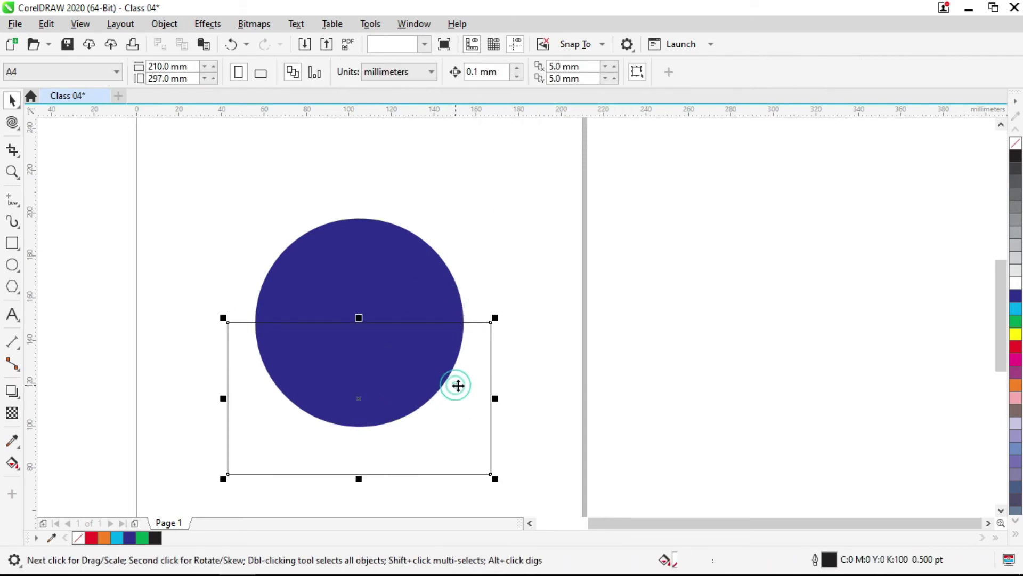
click(420, 283)
key(Delete)
click(480, 355)
key(Delete)
Clear away the original circle and rectangle and leave the blue lower half circle selected.
click(440, 372)
click(516, 375)
click(371, 375)
click(517, 374)
click(382, 375)
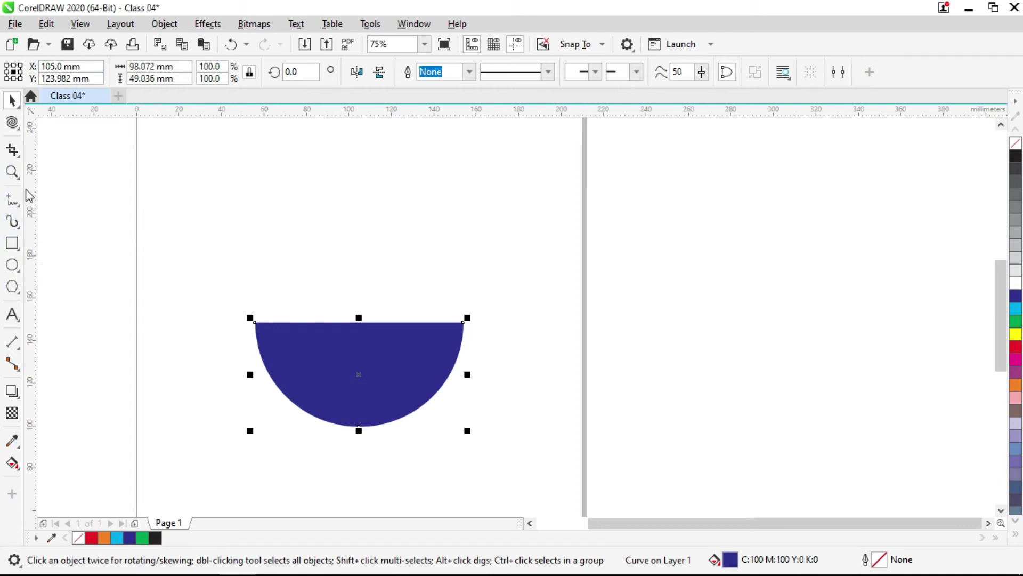
Activate the Twirl tool for the half circle with a nib size of 70 mm.
click(12, 122)
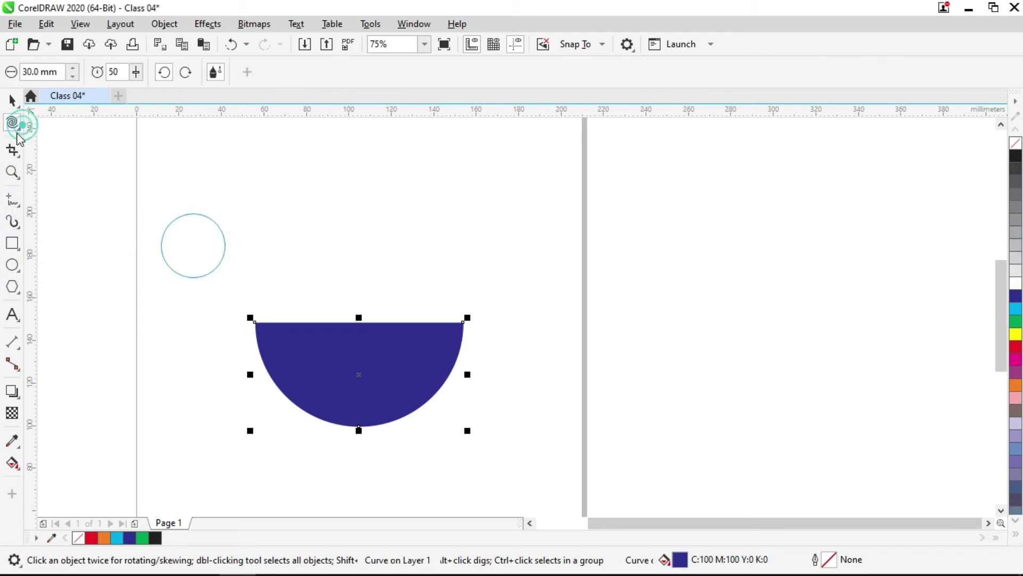
click(40, 72)
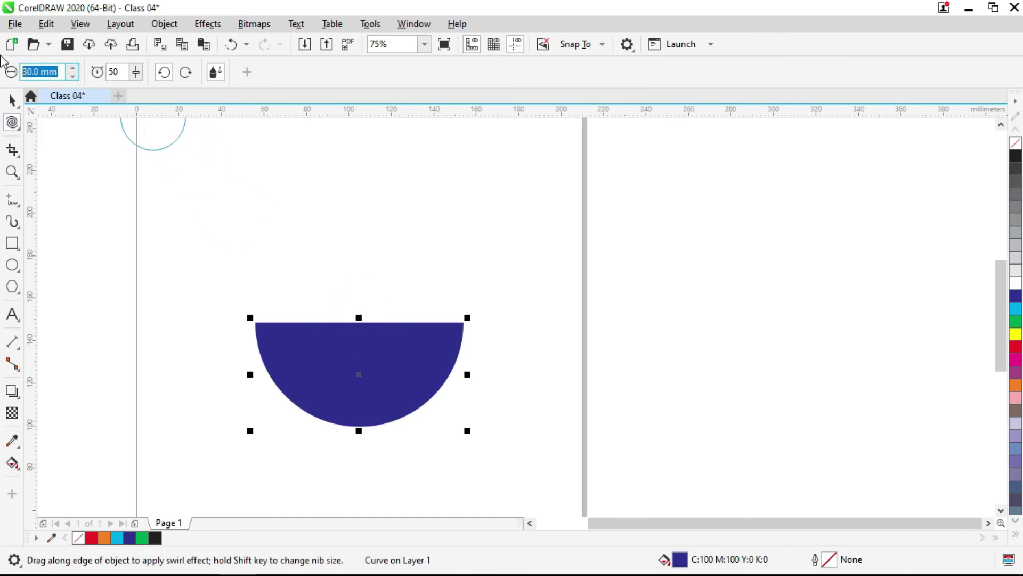
text(5)
key(BackSpace)
text(70)
key(Return)
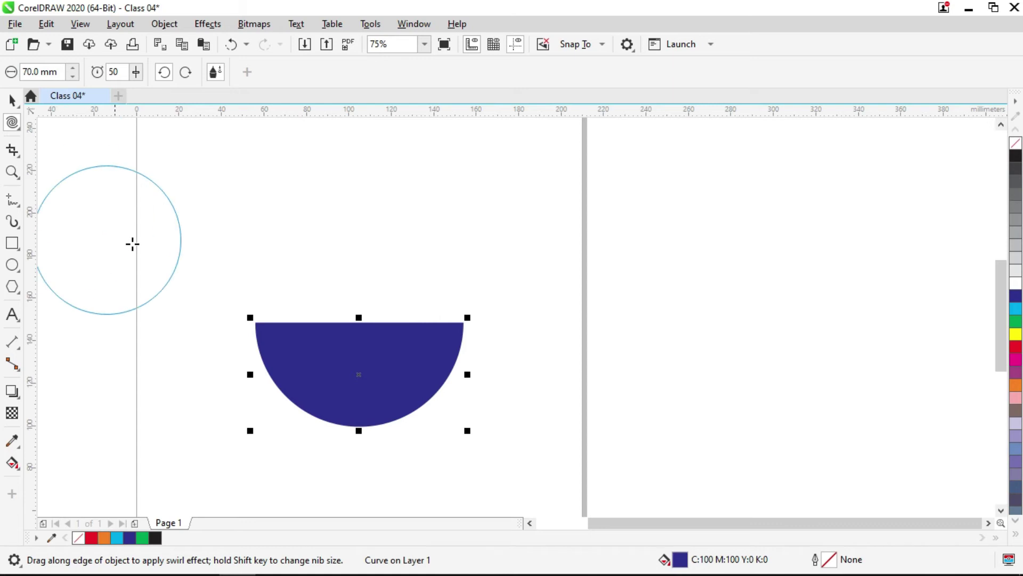
Try Twirl nib sizes of 100 mm and 90 mm against the width of the half circle.
click(40, 72)
text(100)
key(Return)
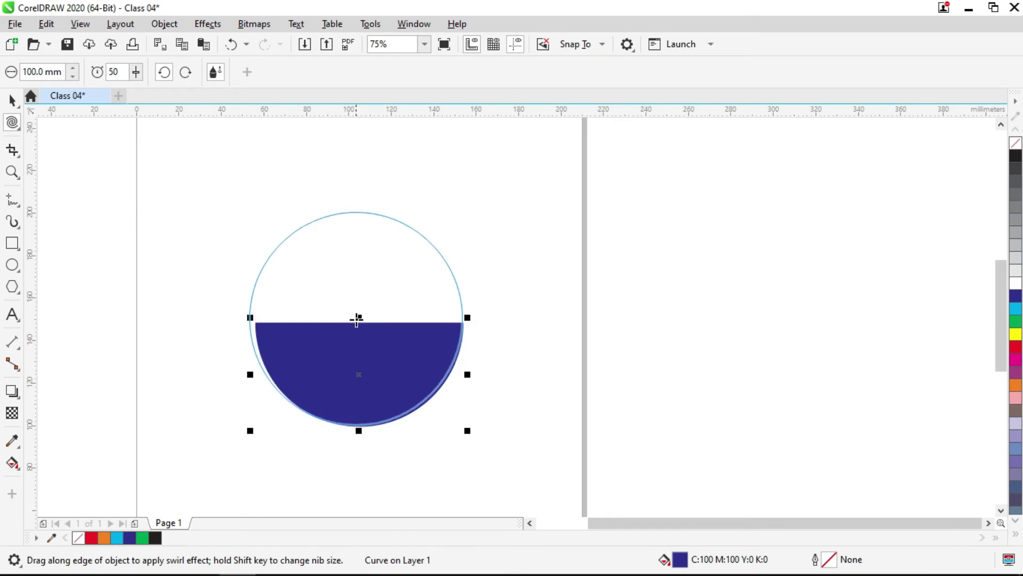
click(40, 71)
text(90)
key(Return)
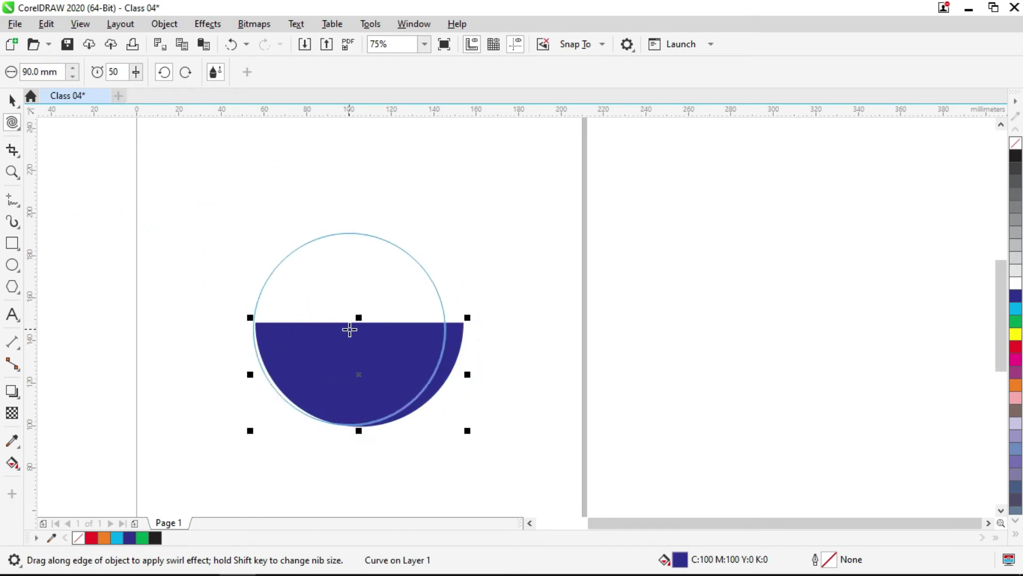
Set the Twirl nib size to 95 mm and the rate to 2, centering the nib on the half circle's flat edge.
click(54, 71)
text(95)
key(Return)
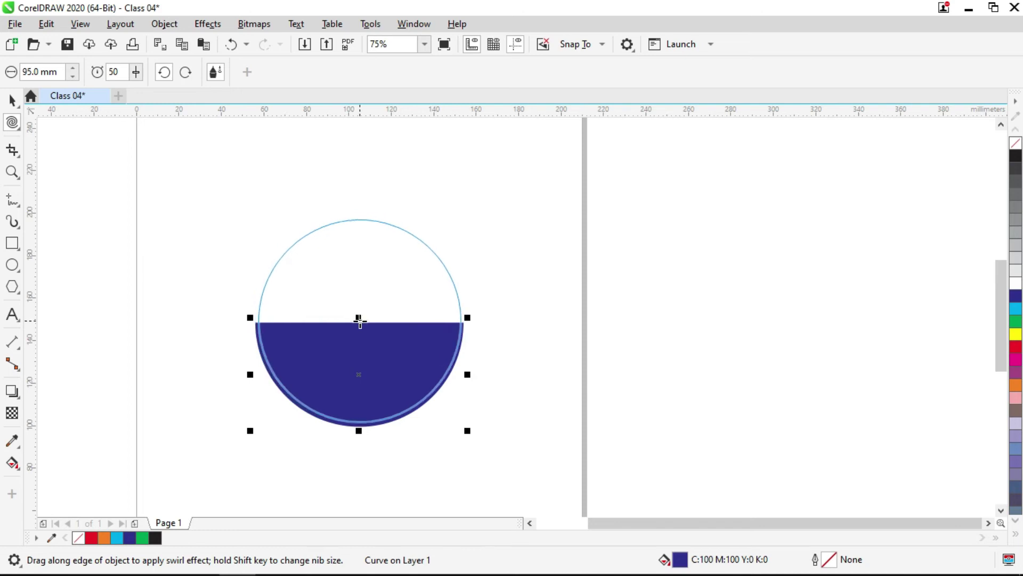
drag(360, 324, 359, 321)
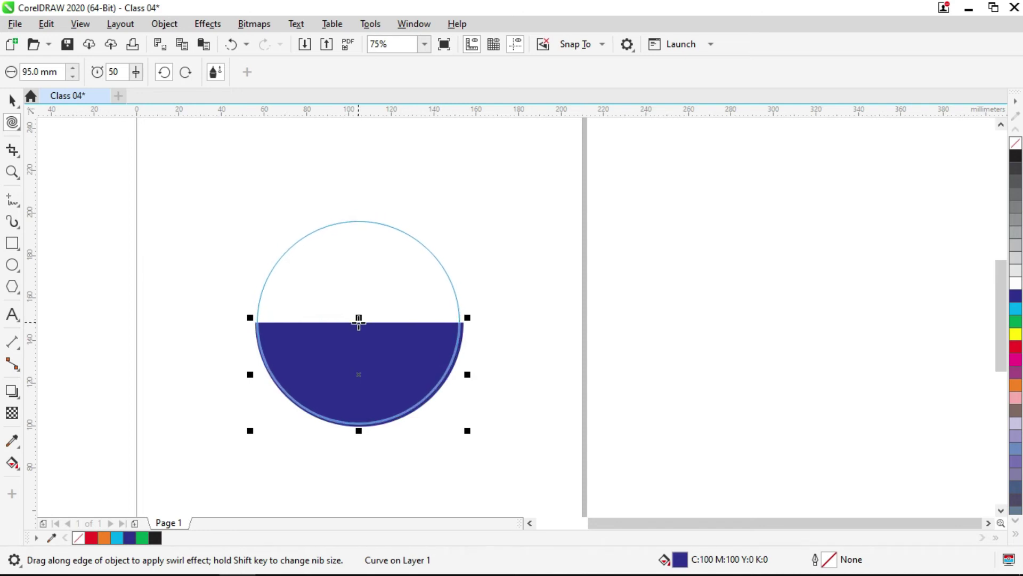
drag(359, 321, 358, 322)
click(114, 71)
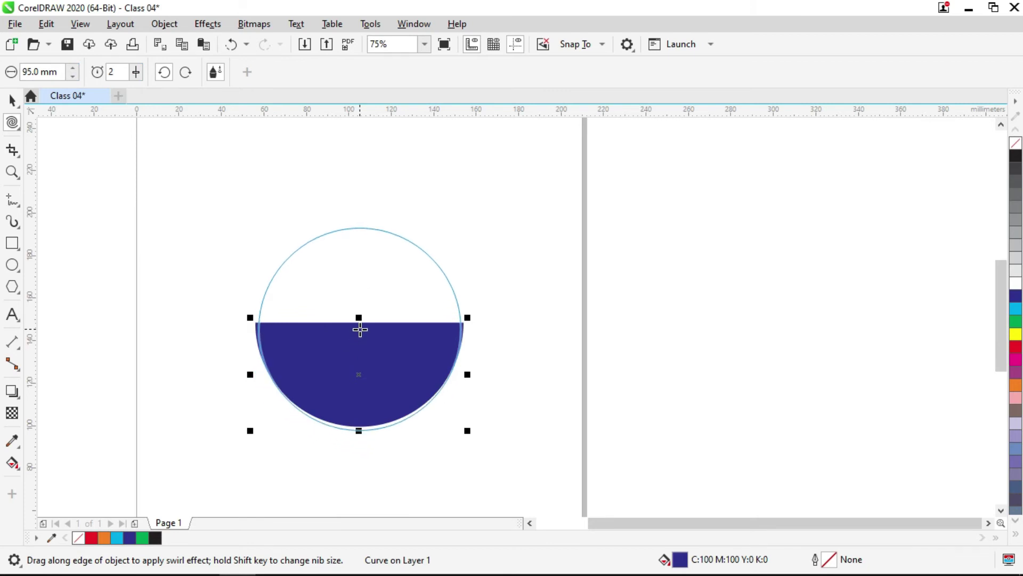
Try a counterclockwise twirl at the middle of the flat edge, undo it, and twirl the edge clockwise into a gentle wave.
drag(358, 323, 359, 322)
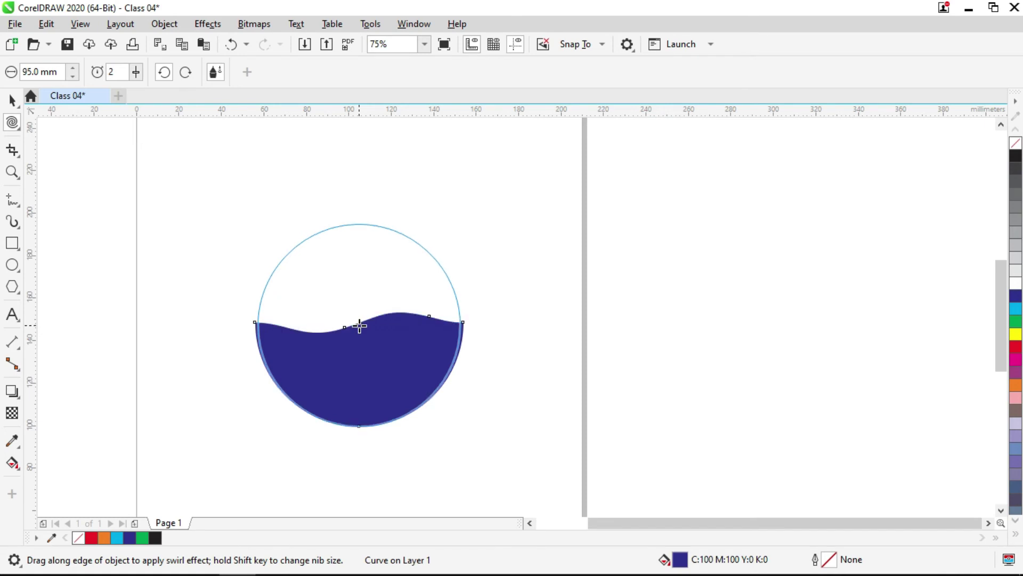
key(ctrl+z)
click(179, 75)
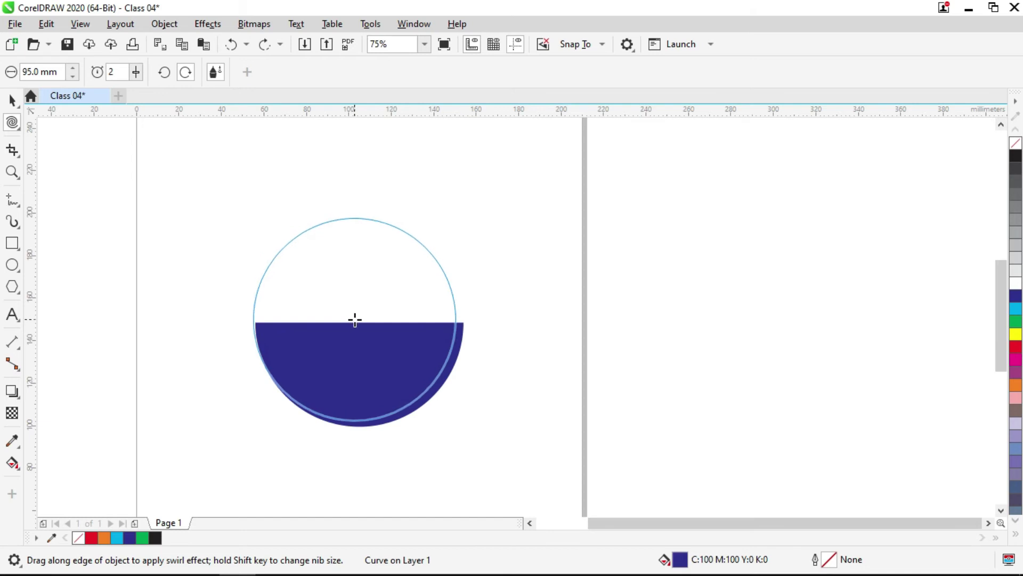
drag(358, 321, 359, 323)
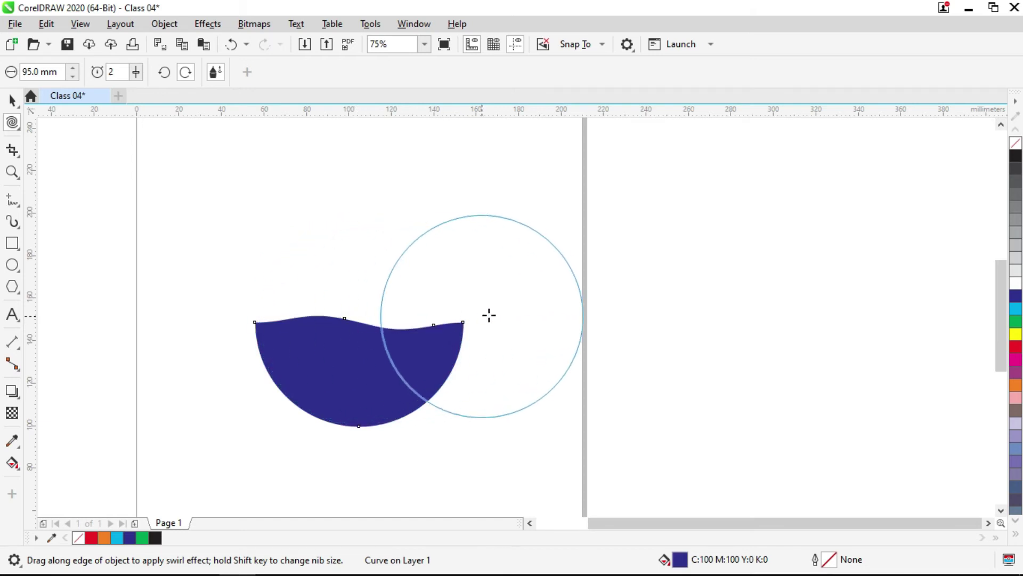
Create a vertically mirrored copy above the wavy half circle, mirror it horizontally, and move it down to leave a narrow even gap.
key(space)
click(507, 311)
click(366, 377)
drag(358, 426, 369, 307)
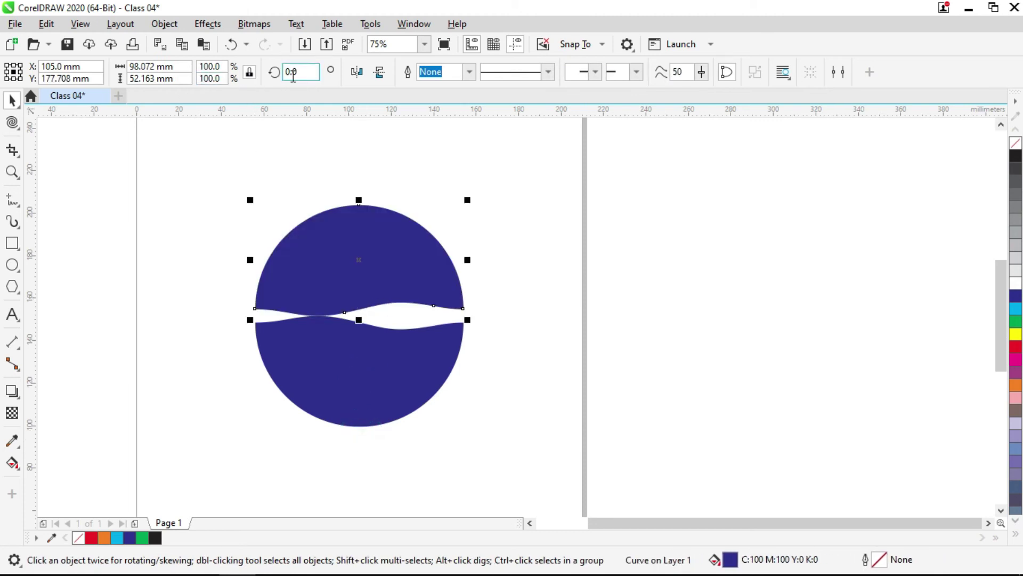
click(357, 74)
click(485, 219)
drag(433, 274, 433, 280)
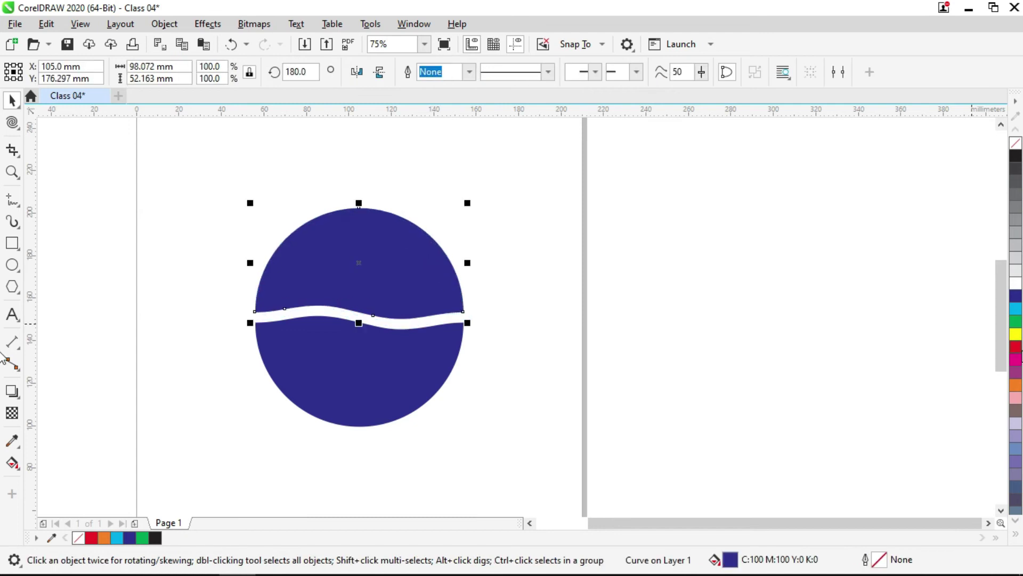
Fill the upper wavy half with red and deselect it.
click(1016, 346)
click(518, 213)
scroll(537, 173, down, 2)
Select and delete both halves of the red and blue circle, and activate the Attract and Repel tool.
drag(540, 164, 339, 323)
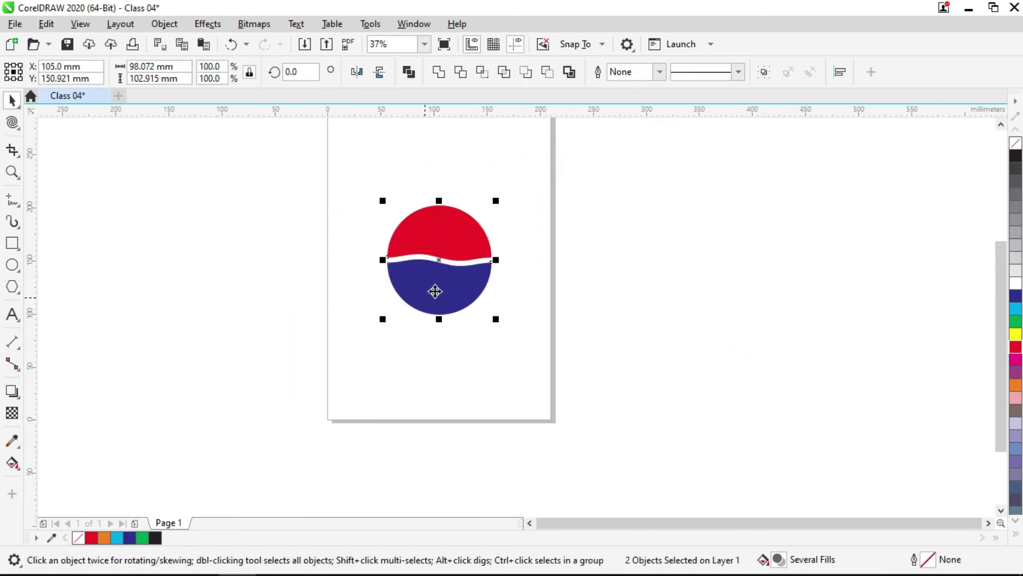
scroll(434, 290, up, 2)
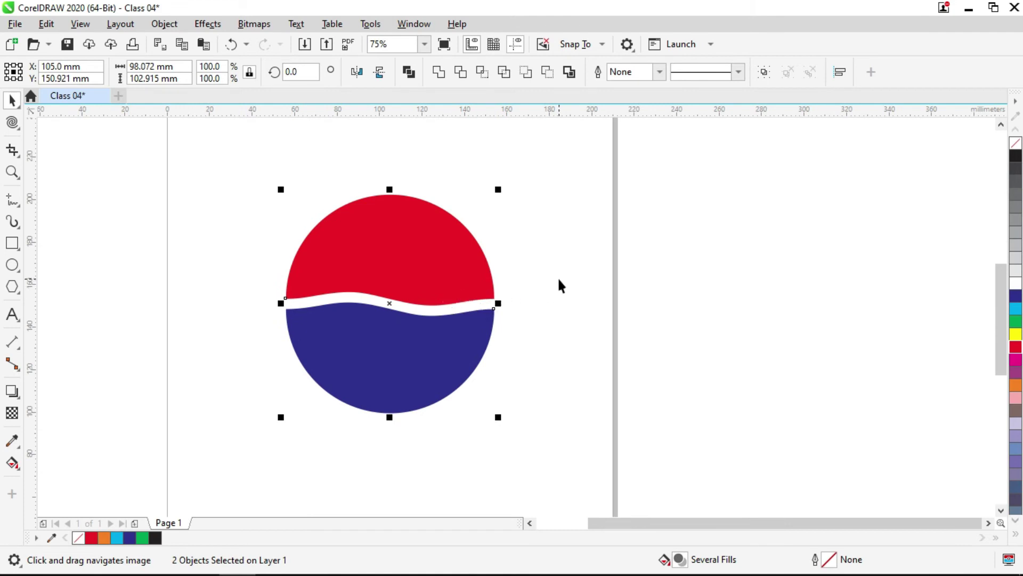
key(Delete)
click(391, 318)
click(16, 128)
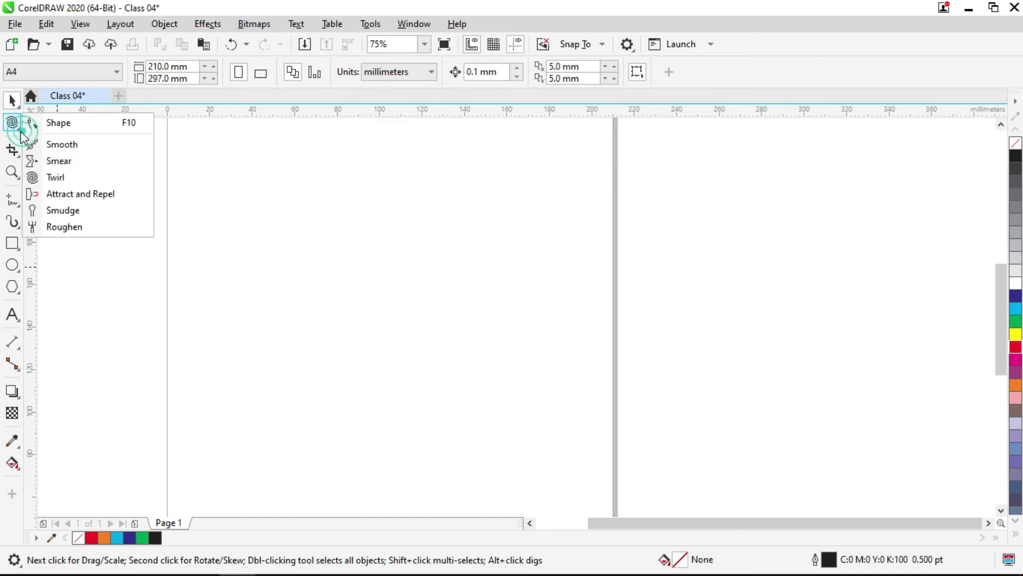
click(123, 195)
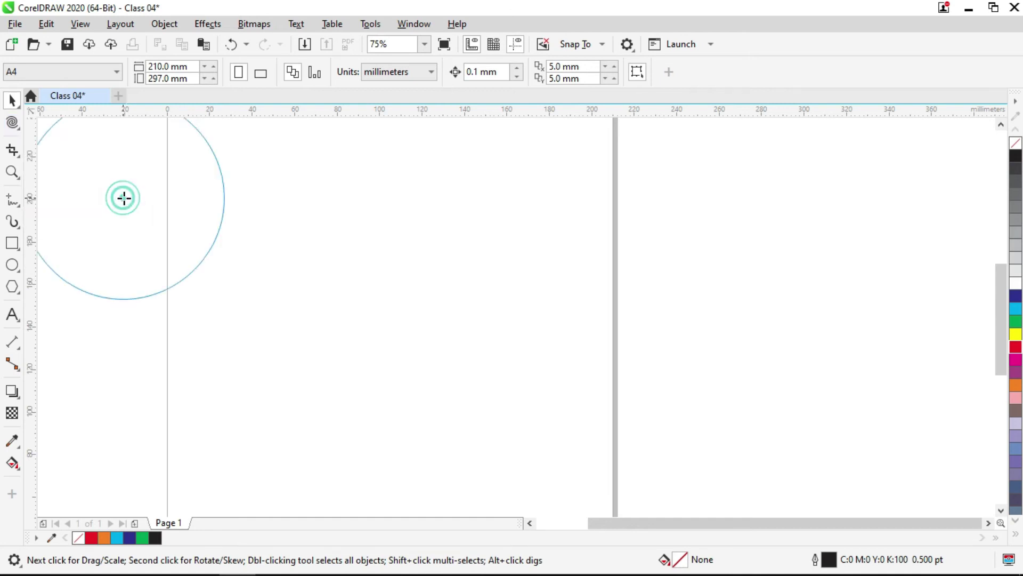
Draw a rectangle about 108 by 113 mm on the page, fill it with green and remove its outline.
click(13, 243)
drag(492, 432, 504, 472)
key(space)
click(1016, 321)
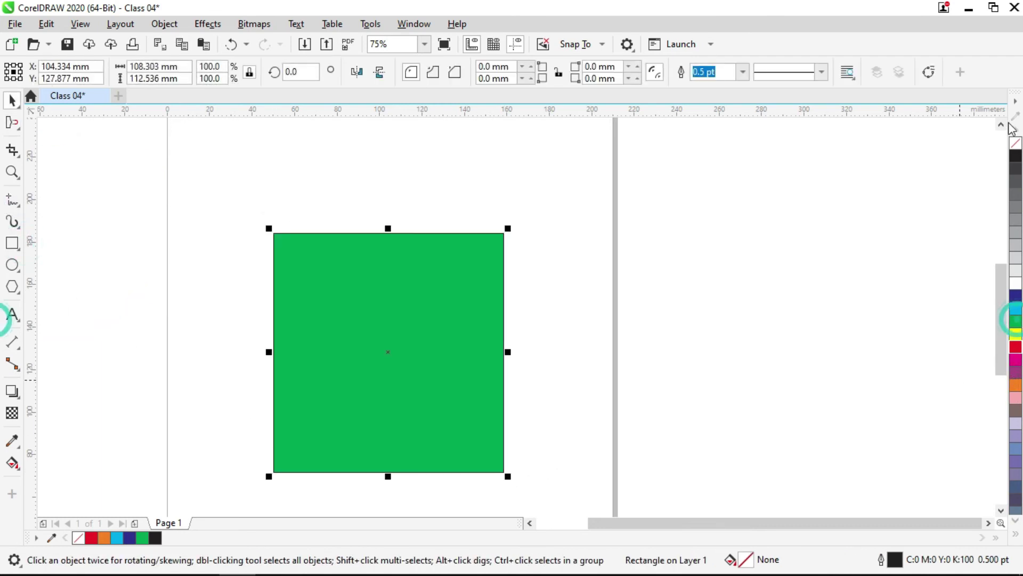
right_click(1015, 143)
drag(605, 325, 612, 278)
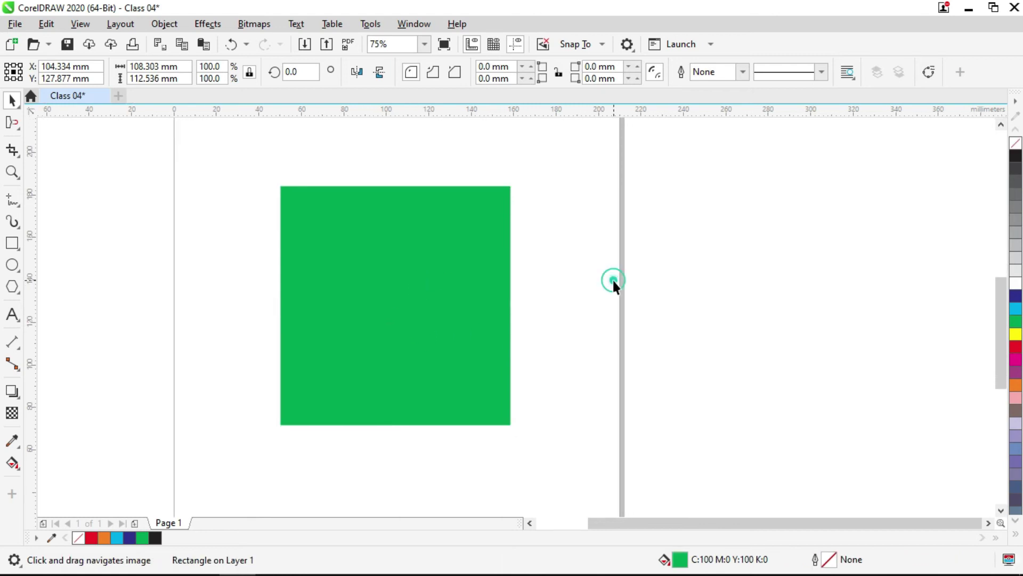
Deselect the green rectangle and activate the Attract and Repel tool with a nib size of 30 mm.
click(448, 285)
click(39, 147)
click(13, 127)
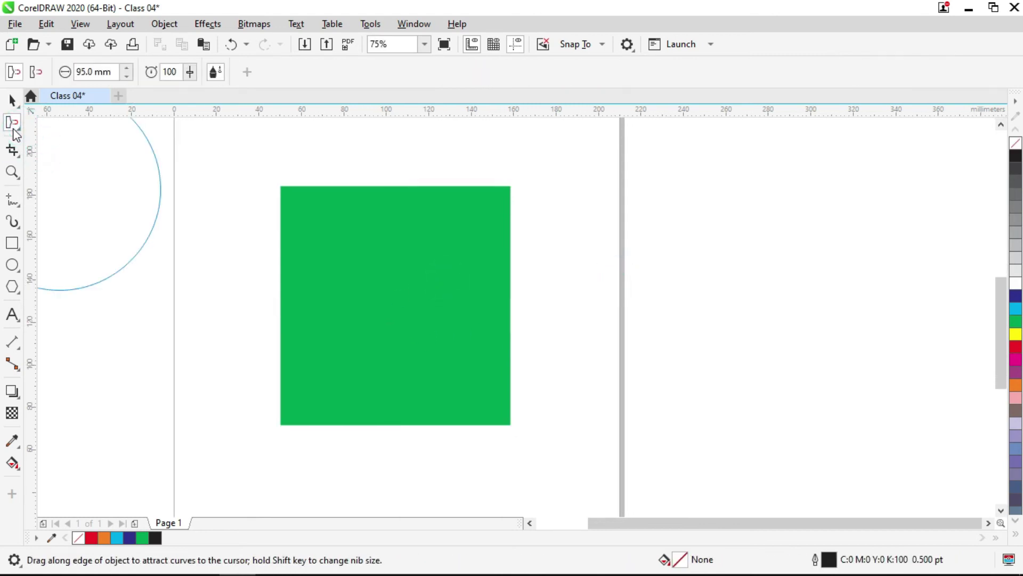
scroll(303, 249, up, 1)
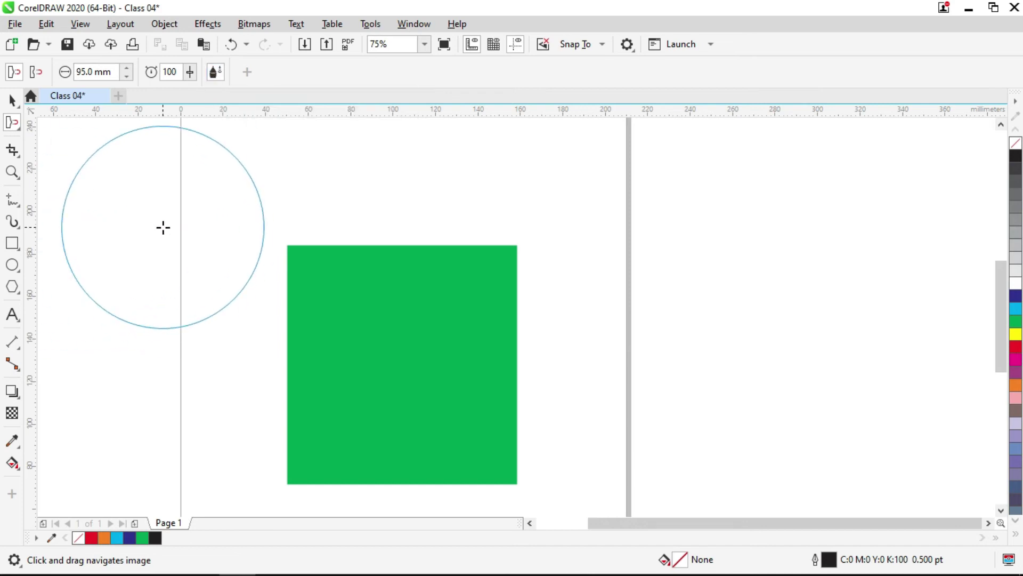
drag(192, 231, 52, 76)
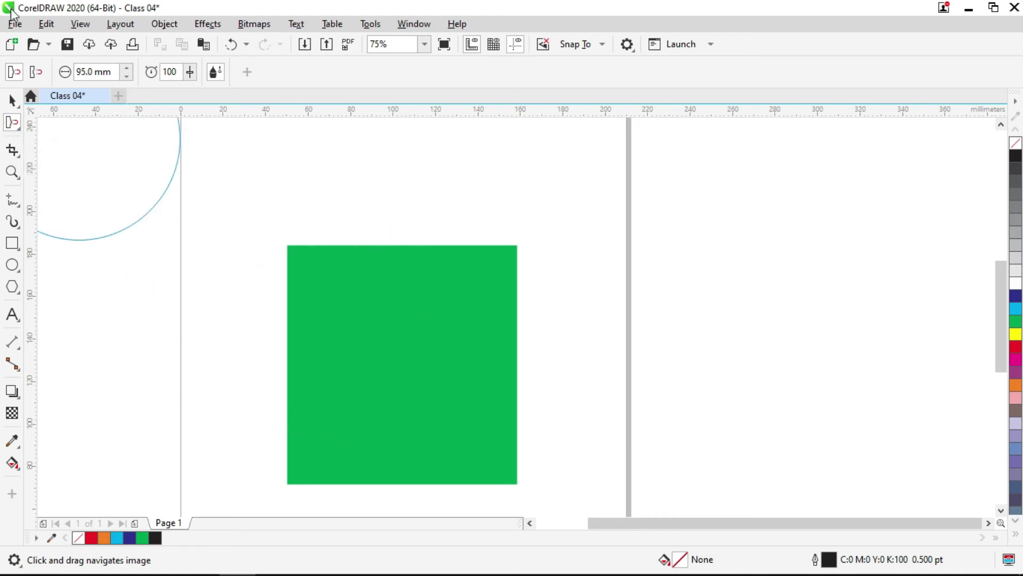
drag(92, 72, 77, 72)
text(30)
key(Return)
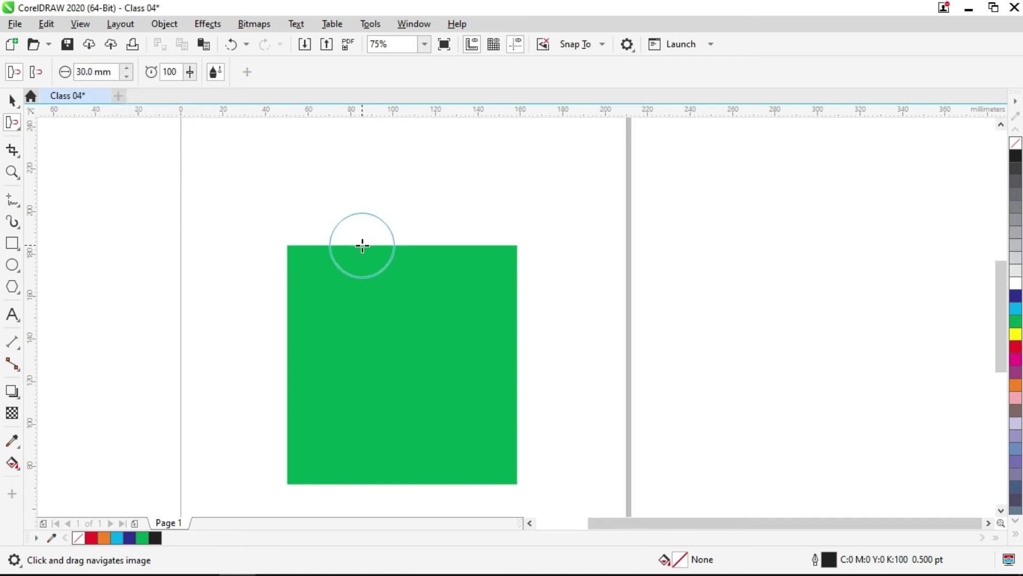
Select the green rectangle and attract its upper edge upward at three places to form spikes.
click(369, 248)
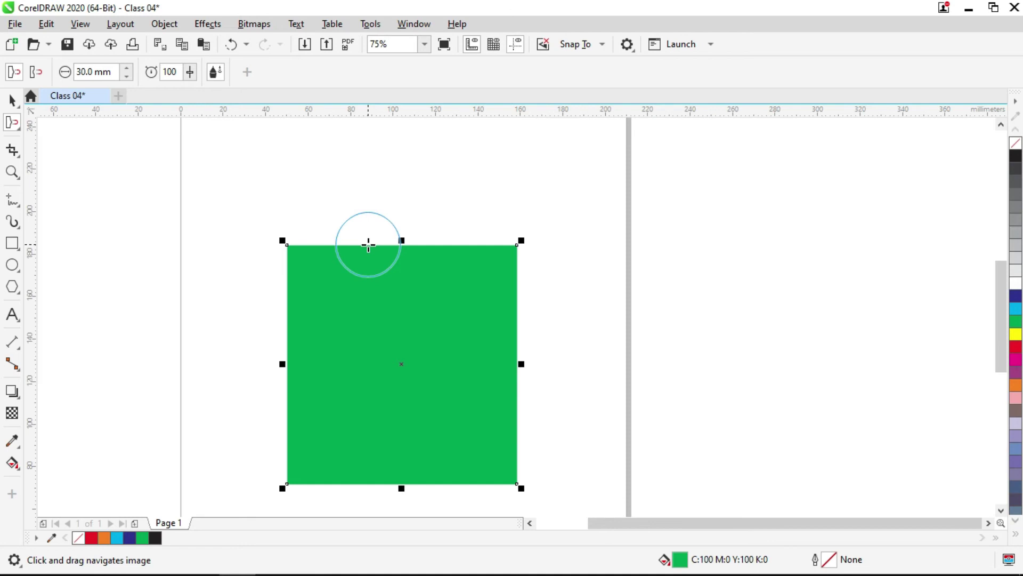
drag(373, 247, 370, 175)
drag(413, 245, 413, 160)
mouse_move(464, 247)
mouse_down()
mouse_move(462, 187)
mouse_move(478, 147)
mouse_up()
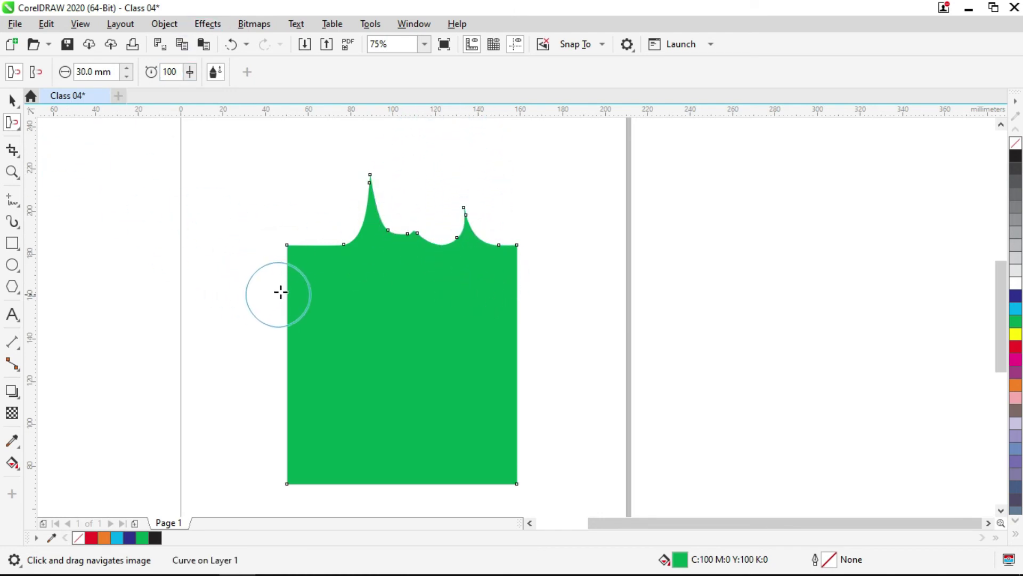
Attract the rectangle's left, lower, right and upper edges inward and outward into an irregular jagged outline.
drag(283, 288, 284, 292)
drag(290, 342, 324, 345)
drag(286, 376, 329, 377)
drag(286, 408, 335, 400)
drag(297, 446, 330, 442)
drag(398, 492, 406, 430)
mouse_move(534, 422)
mouse_down()
mouse_move(517, 393)
mouse_move(461, 366)
mouse_up()
drag(514, 328, 426, 322)
drag(516, 287, 496, 283)
drag(503, 446, 549, 443)
drag(441, 486, 452, 464)
mouse_move(506, 409)
mouse_down()
mouse_move(534, 398)
mouse_move(543, 359)
mouse_move(517, 324)
mouse_up()
mouse_move(449, 296)
mouse_down()
mouse_move(508, 258)
mouse_move(558, 246)
mouse_up()
drag(480, 258, 498, 203)
mouse_move(453, 235)
mouse_down()
mouse_move(449, 217)
mouse_move(428, 231)
mouse_move(404, 283)
mouse_up()
mouse_move(340, 229)
mouse_down()
mouse_move(367, 275)
mouse_move(315, 293)
mouse_up()
Undo all the Attract distortions on the green rectangle and return to the Pick tool.
key(ctrl+z)
key(ctrl+z)
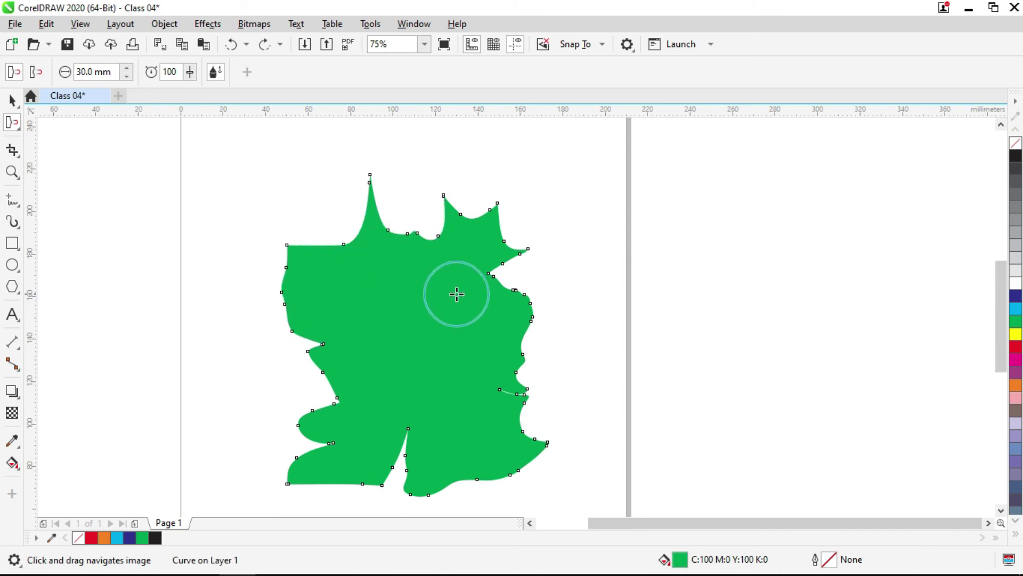
key(ctrl+z)
key(ctrl+z)
key(ctrl+z)
key(ctrl+z)
key(ctrl+z)
key(ctrl+z)
key(ctrl+z)
key(ctrl+z)
key(space)
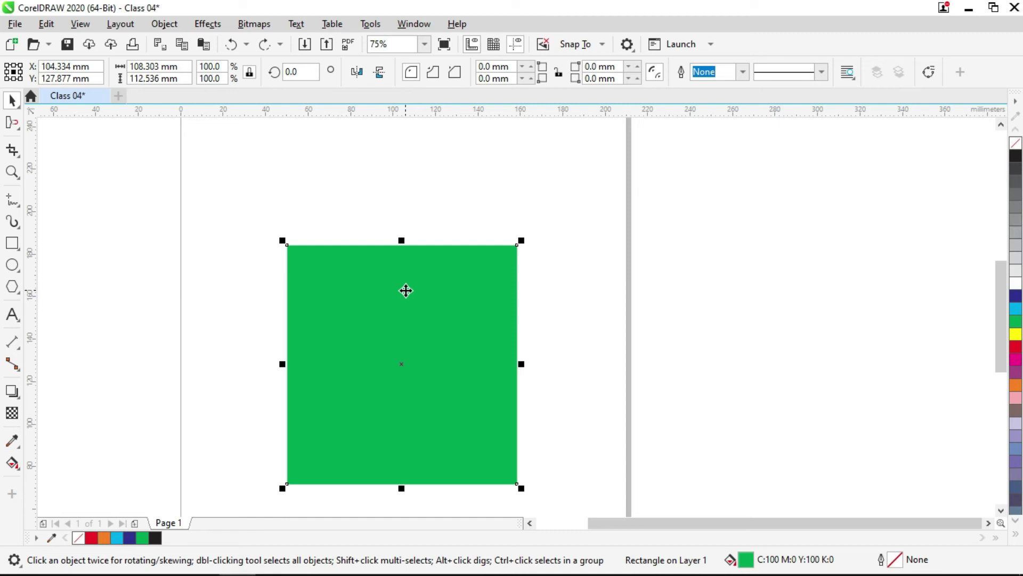
Switch the Attract and Repel tool to Repel mode, try a bulge at the rectangle's upper edge, and undo it.
click(12, 122)
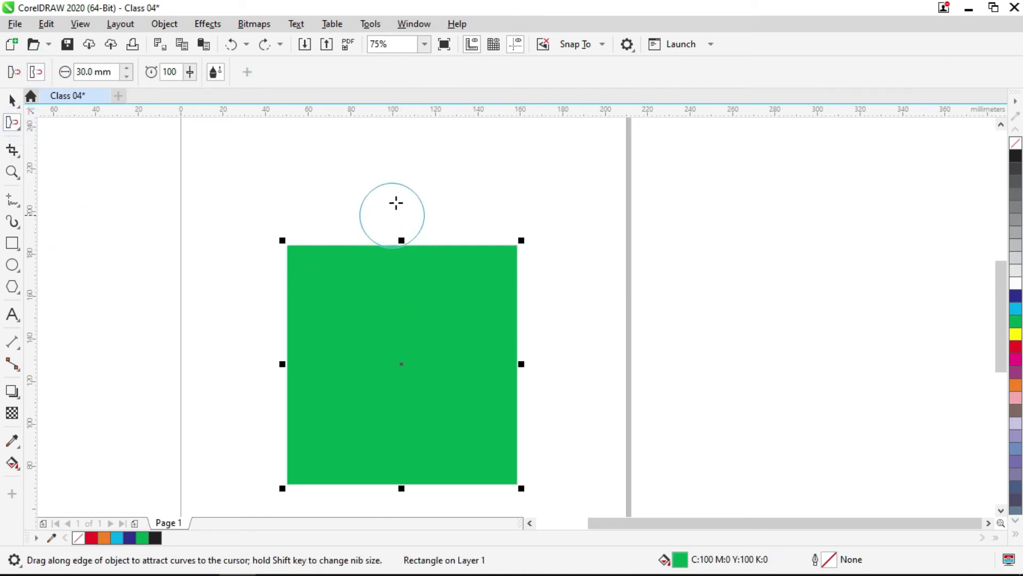
click(394, 243)
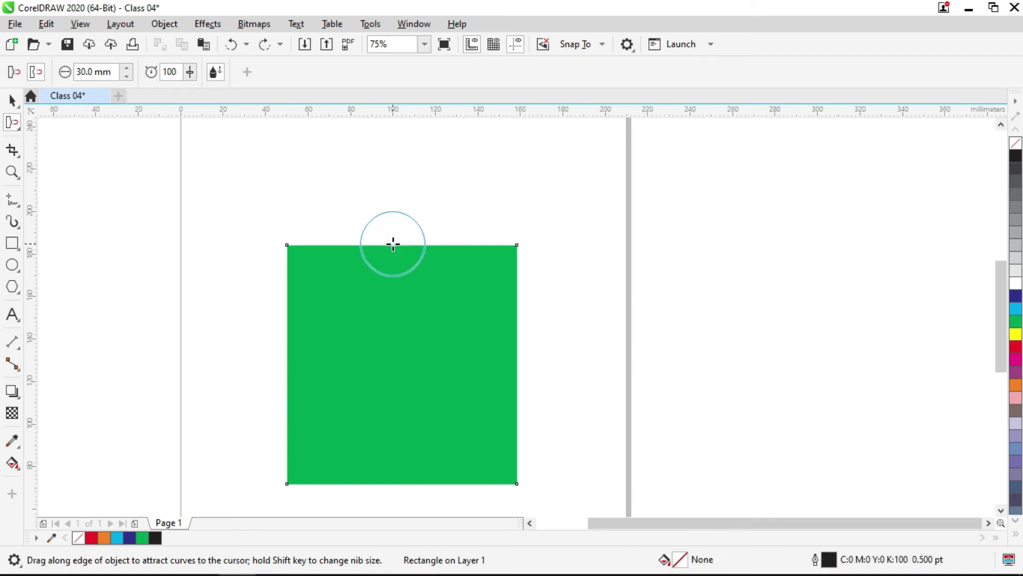
click(393, 246)
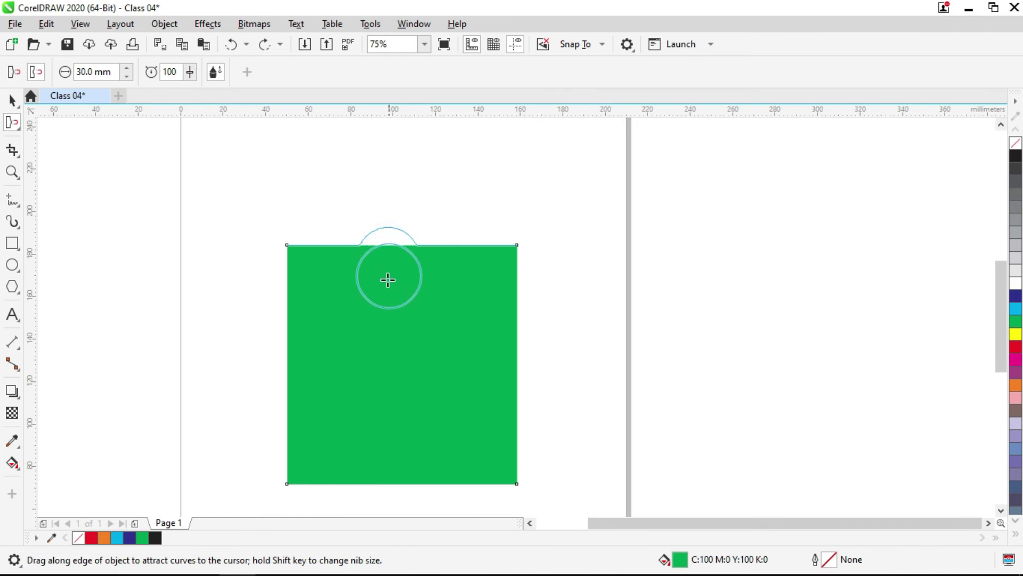
key(ctrl+z)
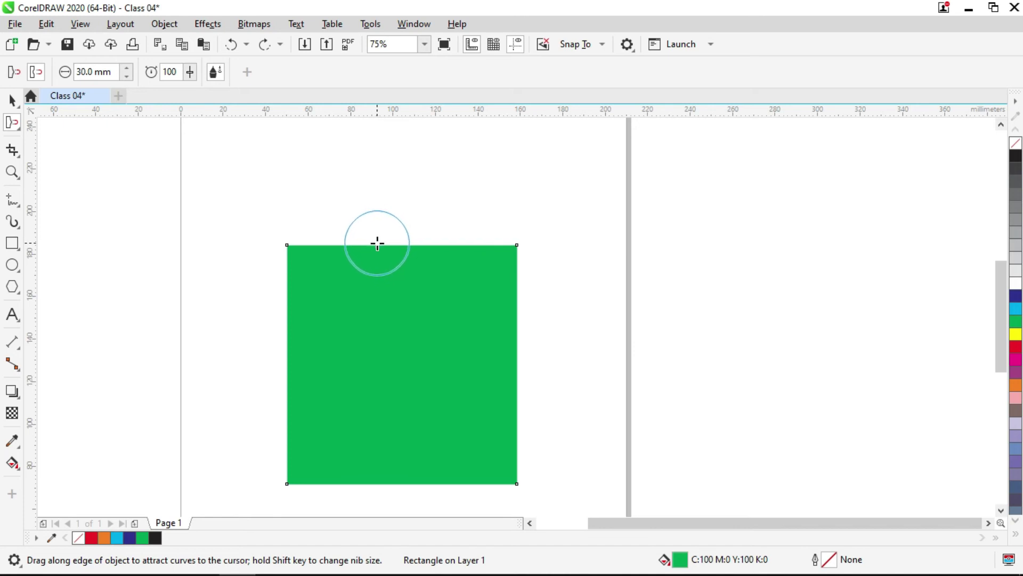
Try repelling the rectangle's upper edge downward into a rounded notch and then upward, undoing each attempt.
drag(377, 243, 377, 272)
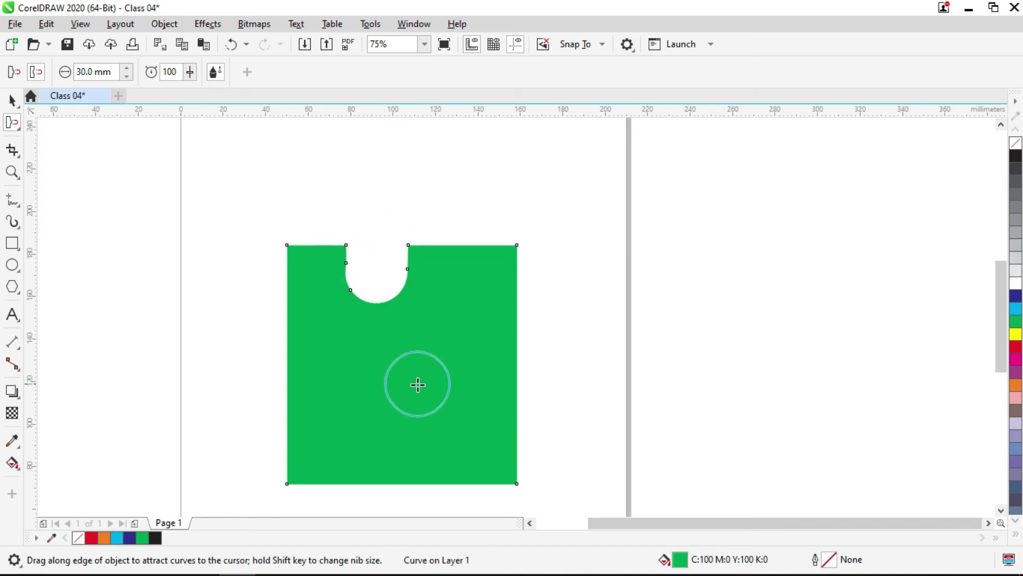
key(ctrl+z)
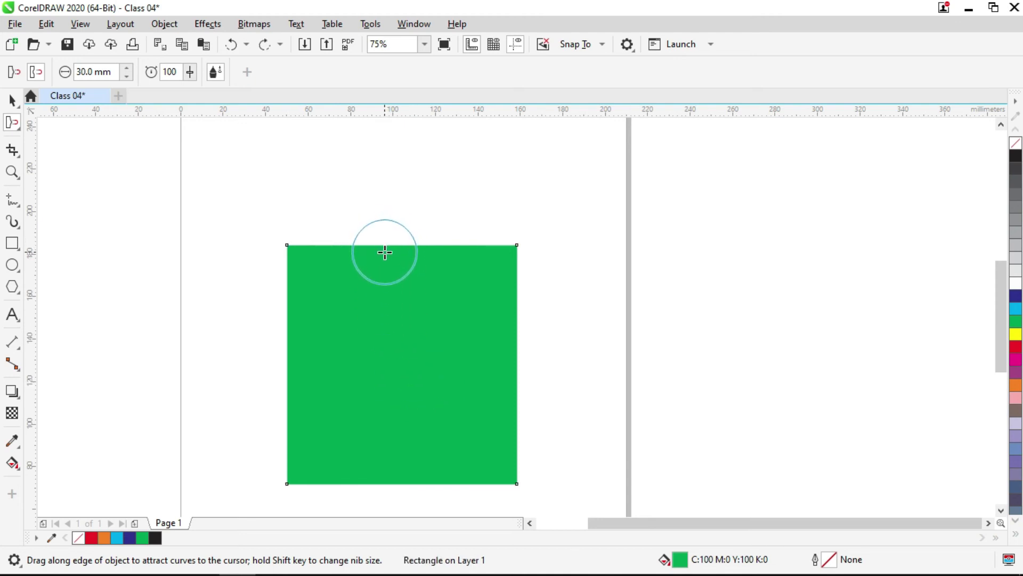
drag(385, 252, 381, 160)
key(ctrl+z)
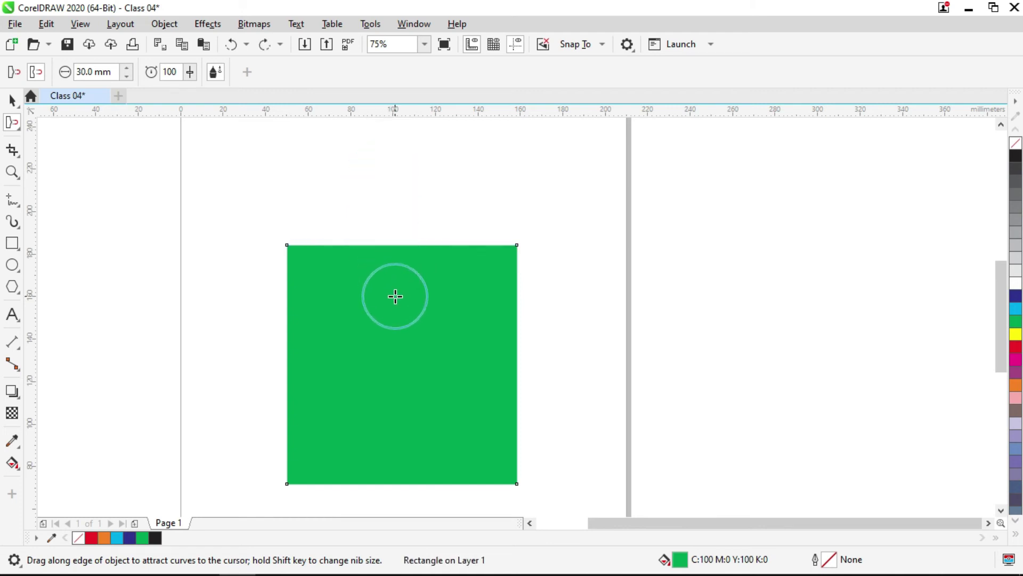
Repel the green rectangle's right edge into a series of rounded notches and push one notch into its lower edge.
click(511, 302)
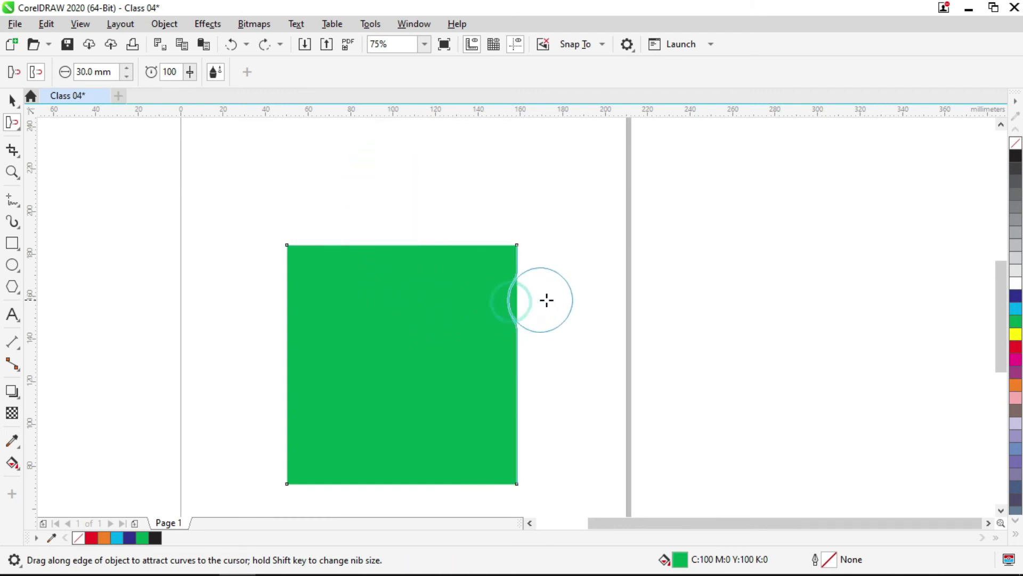
click(495, 375)
click(525, 424)
click(537, 470)
click(413, 491)
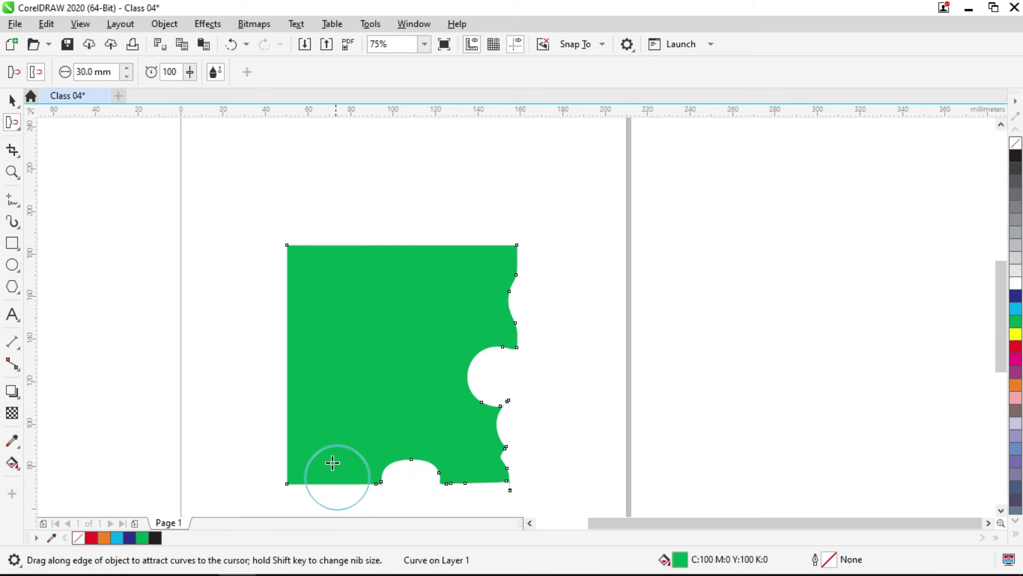
Repel the rectangle's upper and left edges into rounded knobs and dents, and finish with the Pick tool and nothing selected.
mouse_move(379, 249)
mouse_down()
mouse_move(406, 171)
mouse_move(392, 272)
mouse_move(435, 190)
mouse_move(421, 195)
mouse_move(428, 264)
mouse_move(417, 200)
mouse_up()
mouse_move(441, 256)
mouse_down()
mouse_move(480, 226)
mouse_move(464, 237)
mouse_up()
mouse_move(356, 242)
mouse_down()
mouse_move(335, 241)
mouse_move(318, 221)
mouse_up()
drag(293, 297, 266, 299)
mouse_move(297, 350)
mouse_down()
mouse_move(311, 391)
mouse_move(271, 393)
mouse_move(271, 426)
mouse_up()
key(space)
click(589, 292)
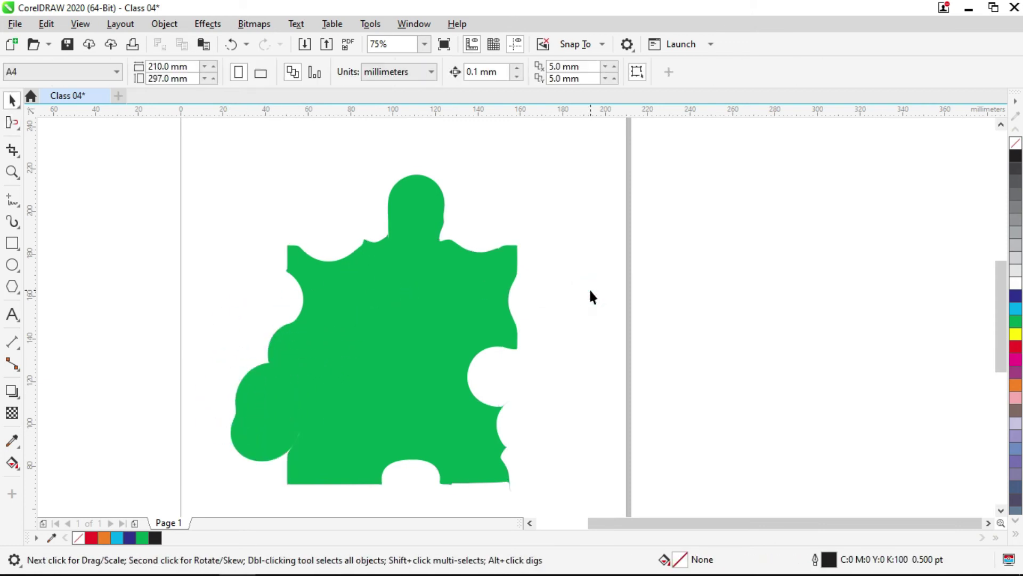
Undo the Repel distortions on the rectangle's left, upper and lower edges.
key(ctrl+z)
click(495, 201)
key(ctrl+z)
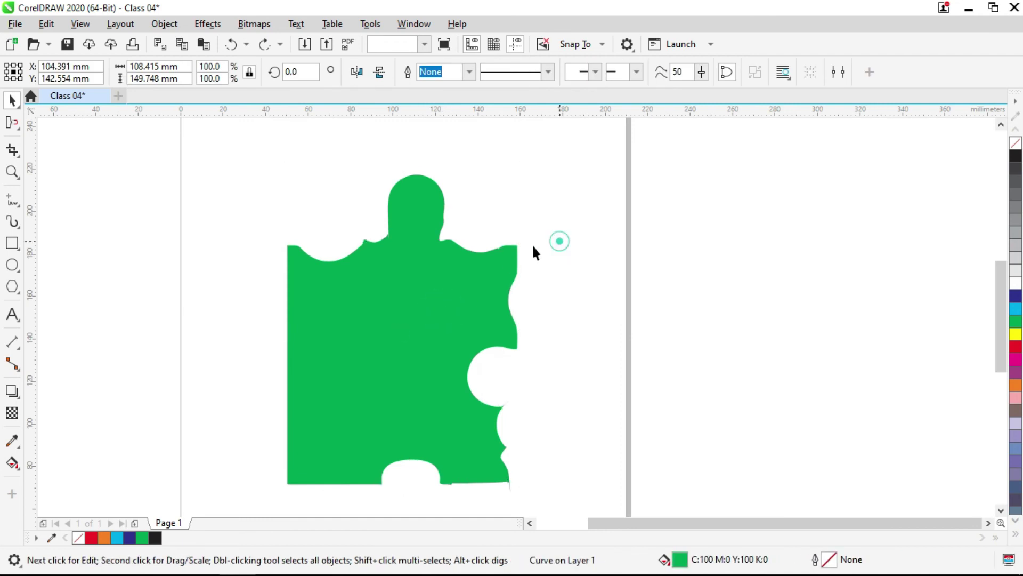
key(ctrl+z)
key(ctrl+z)
key(ctrl+z)
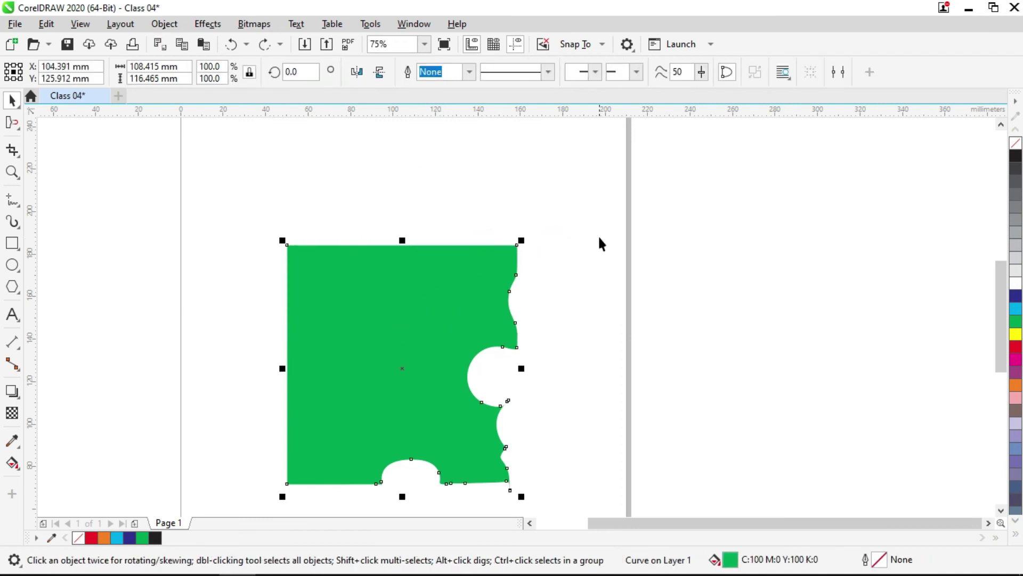
key(ctrl+z)
click(599, 235)
key(ctrl+z)
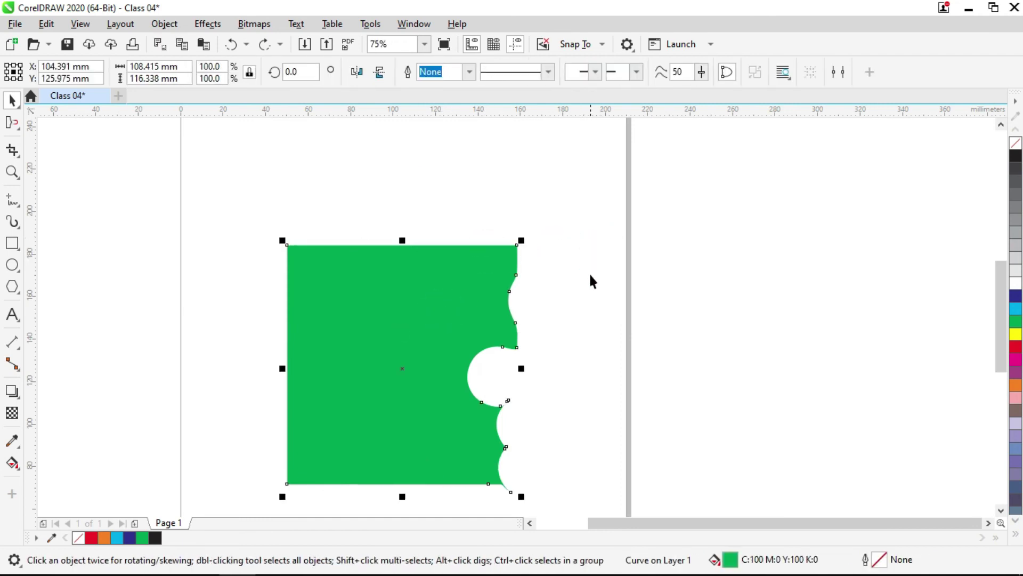
click(590, 277)
Return to the Pick tool and undo the remaining right-edge distortions and the outline removal on the green rectangle.
click(13, 123)
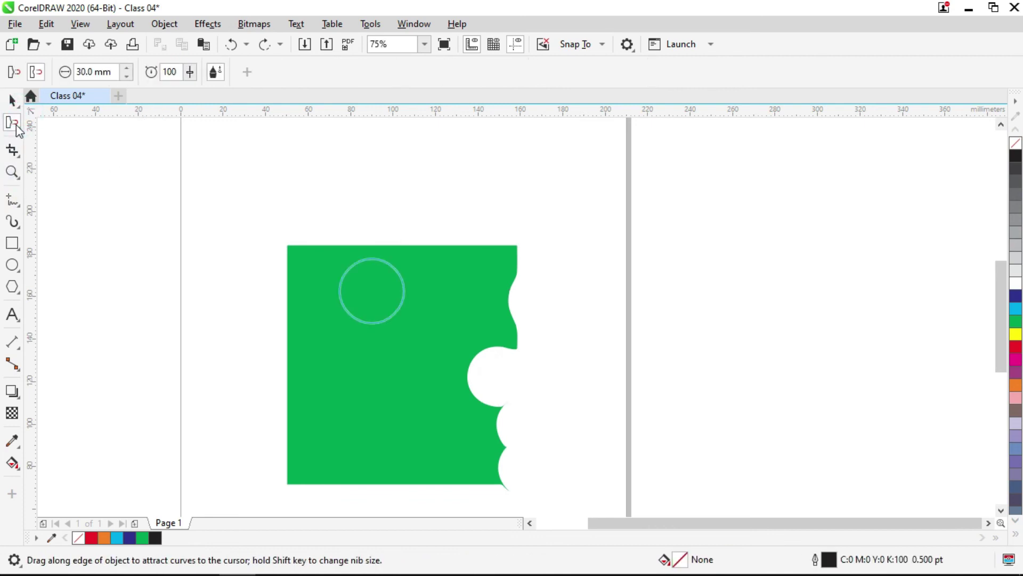
click(20, 129)
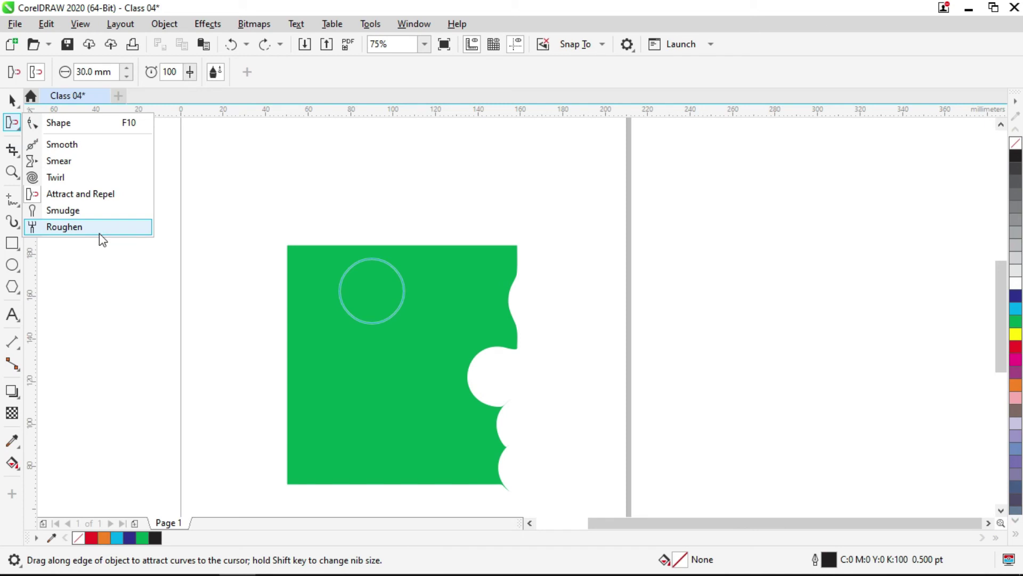
click(11, 101)
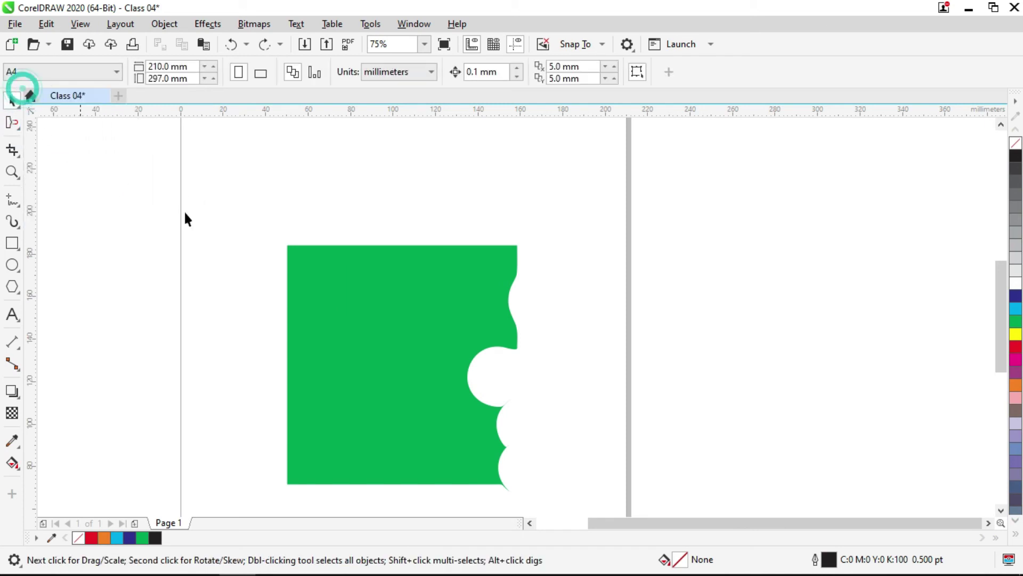
click(471, 303)
key(ctrl+z)
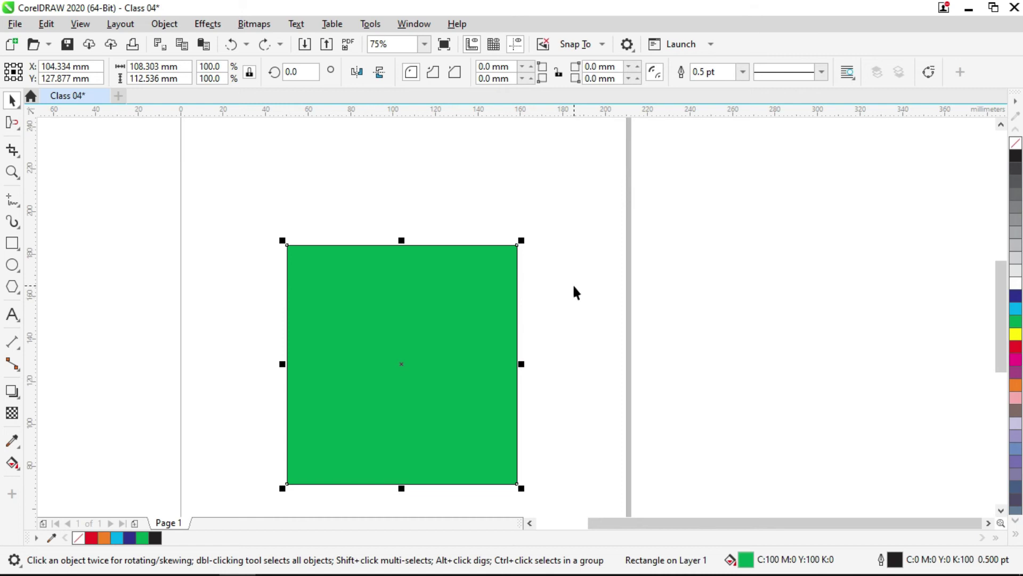
Fill the rectangle with magenta, remove its outline and leave it selected.
click(1016, 360)
right_click(1016, 143)
click(593, 186)
click(459, 208)
click(264, 149)
click(436, 246)
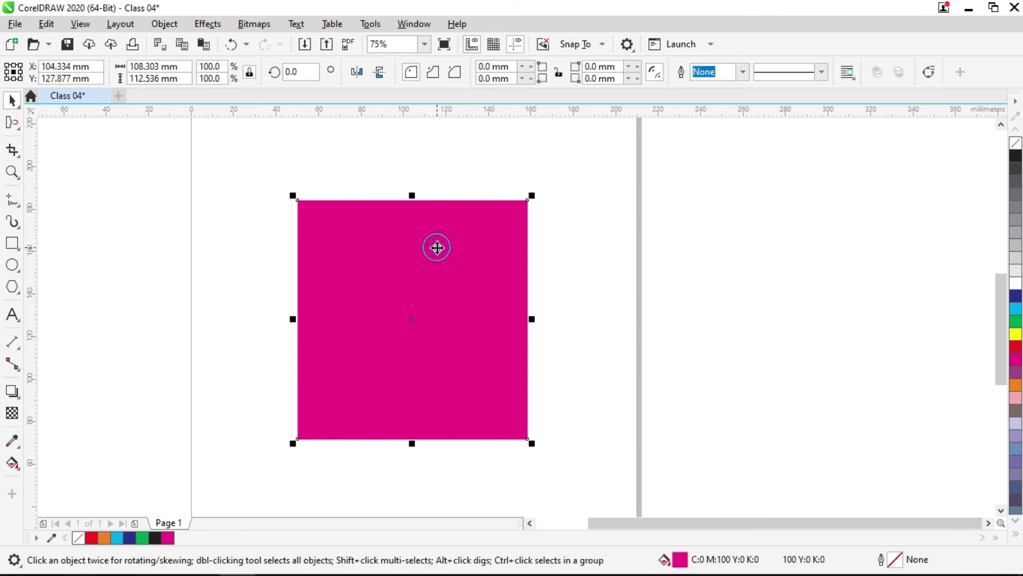
Activate the Smudge tool and set its nib size to 15 mm and its tilt to 15°.
click(21, 130)
click(59, 210)
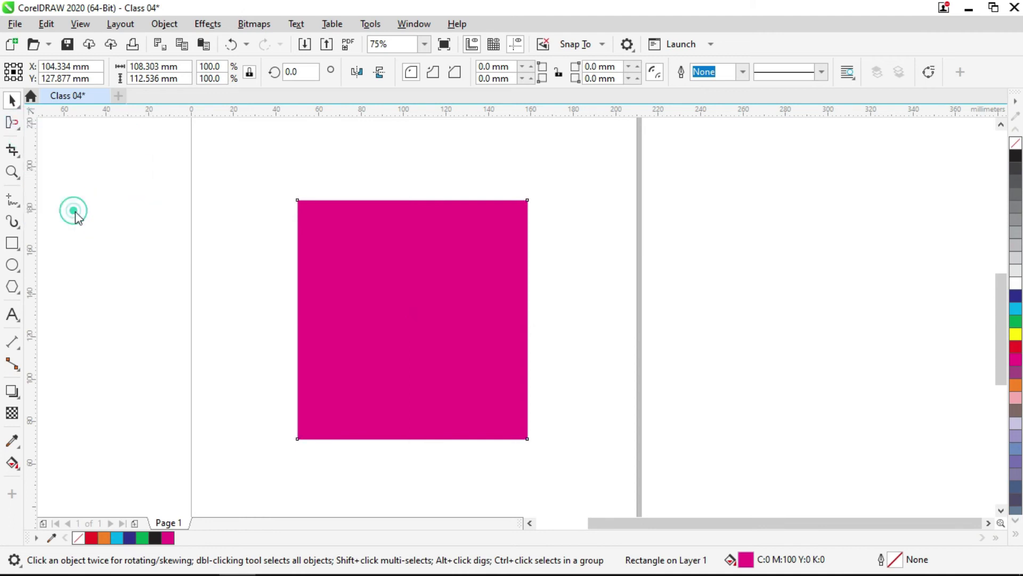
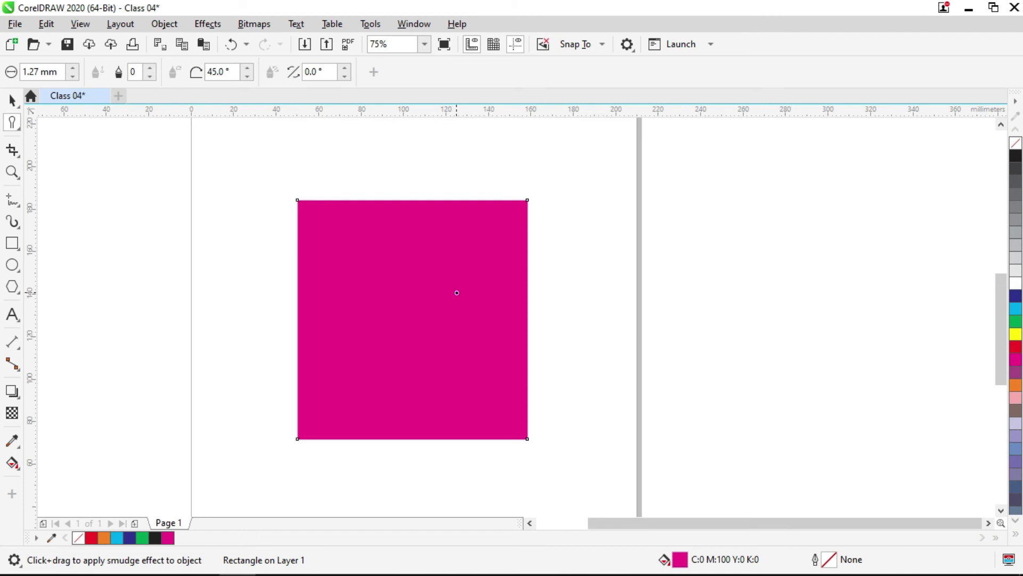
click(57, 72)
text(15)
click(229, 70)
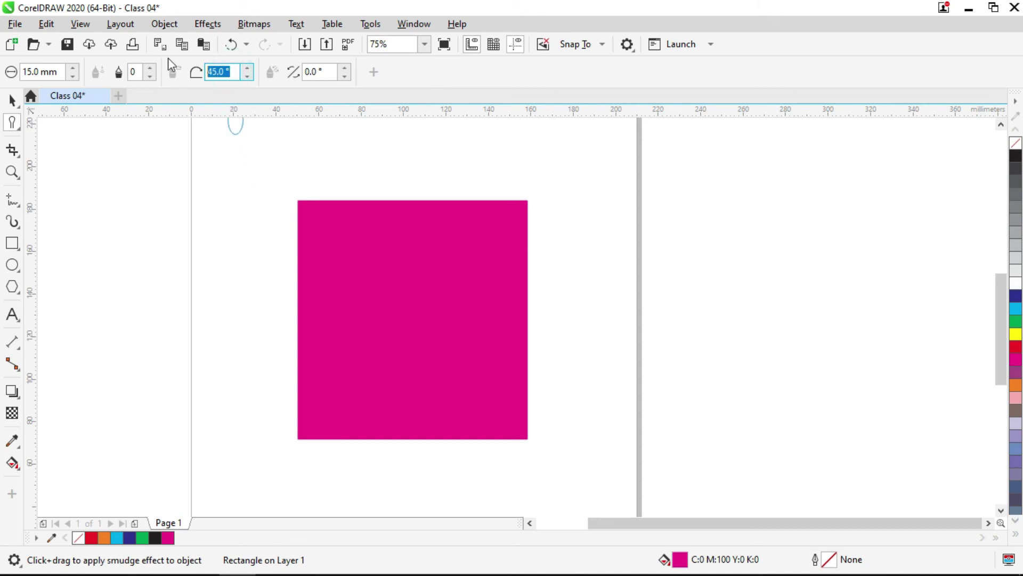
text(15)
key(Return)
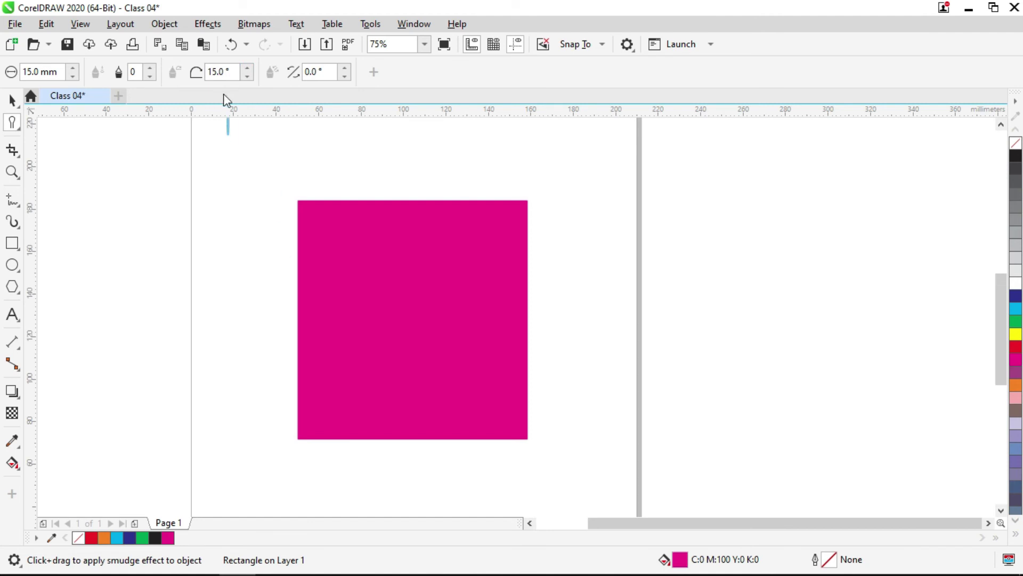
Set the Smudge tilt to 90° and dryout to 10, and pull a pointed spike outward from the rectangle's right edge.
click(227, 71)
text(90)
click(148, 69)
drag(522, 332, 542, 332)
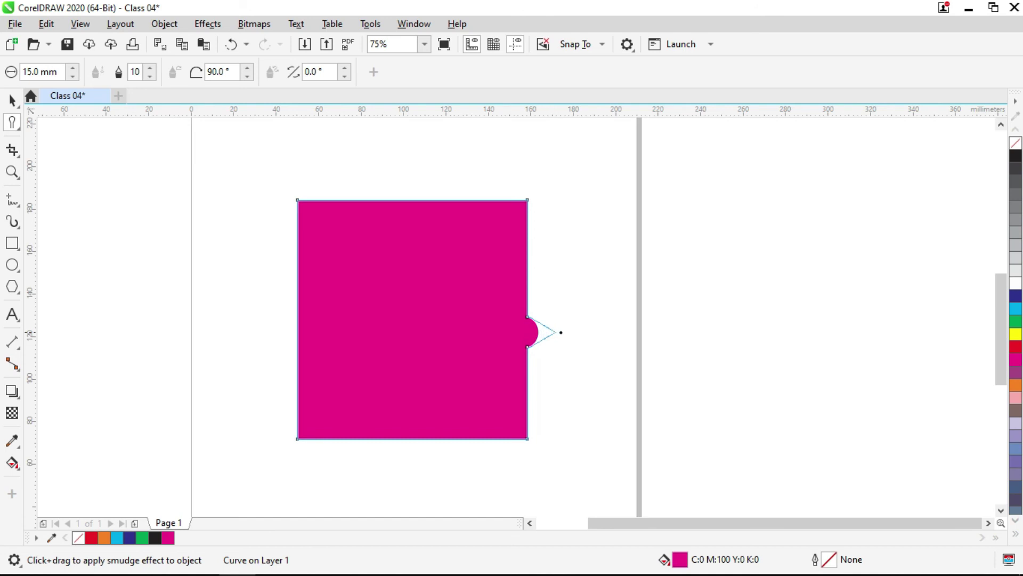
drag(580, 332, 581, 332)
scroll(574, 351, up, 4)
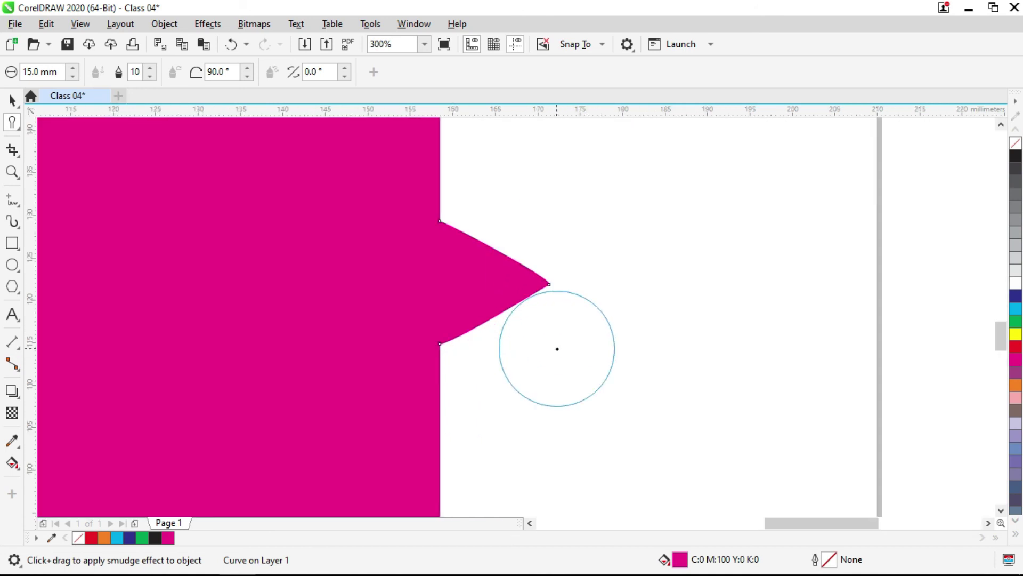
scroll(536, 284, down, 4)
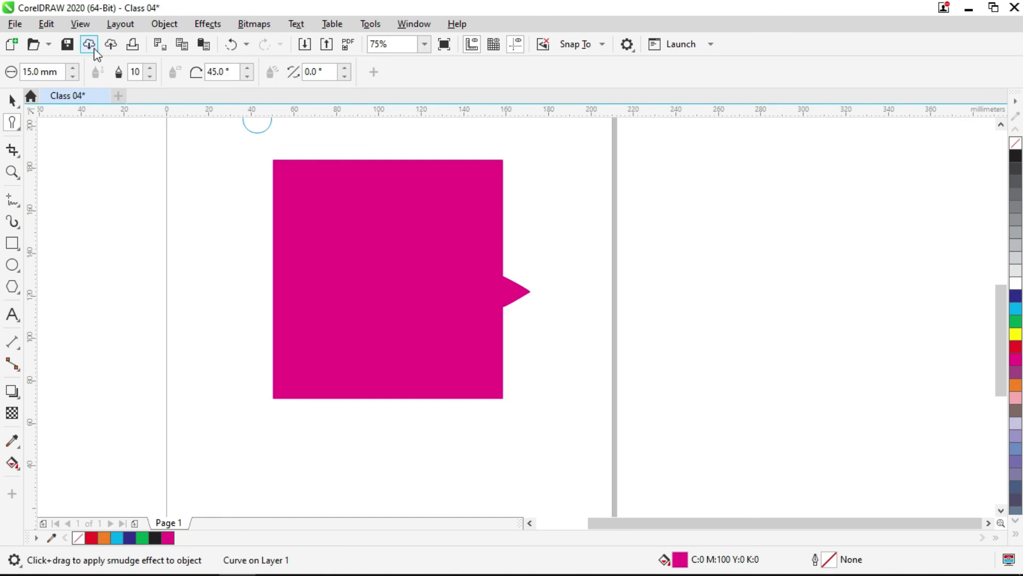
Using a 45° tilt, smudge two more spikes out of the right edge and short jagged points along the lower edge.
drag(498, 217, 526, 217)
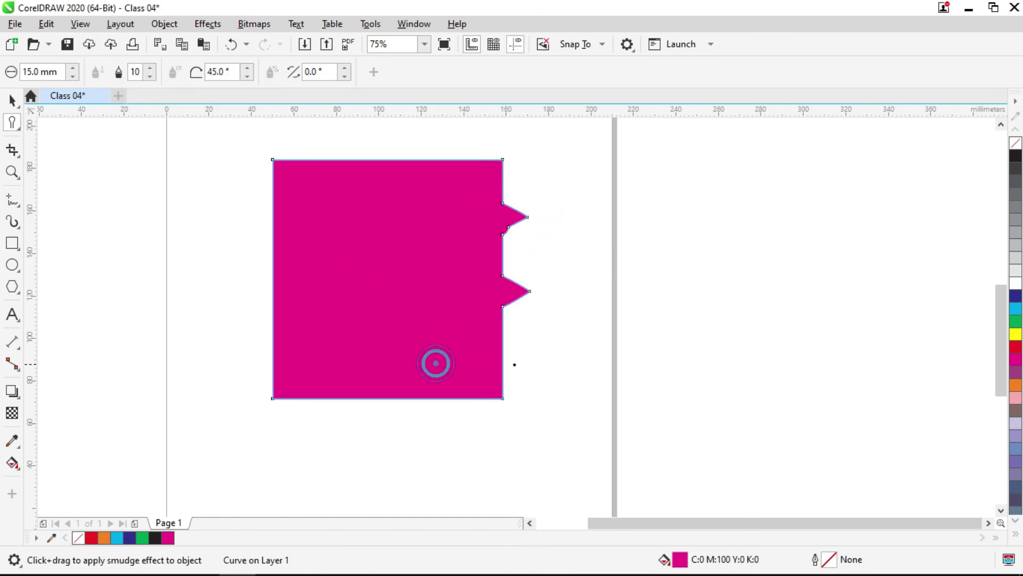
drag(497, 359, 526, 359)
drag(484, 393, 459, 390)
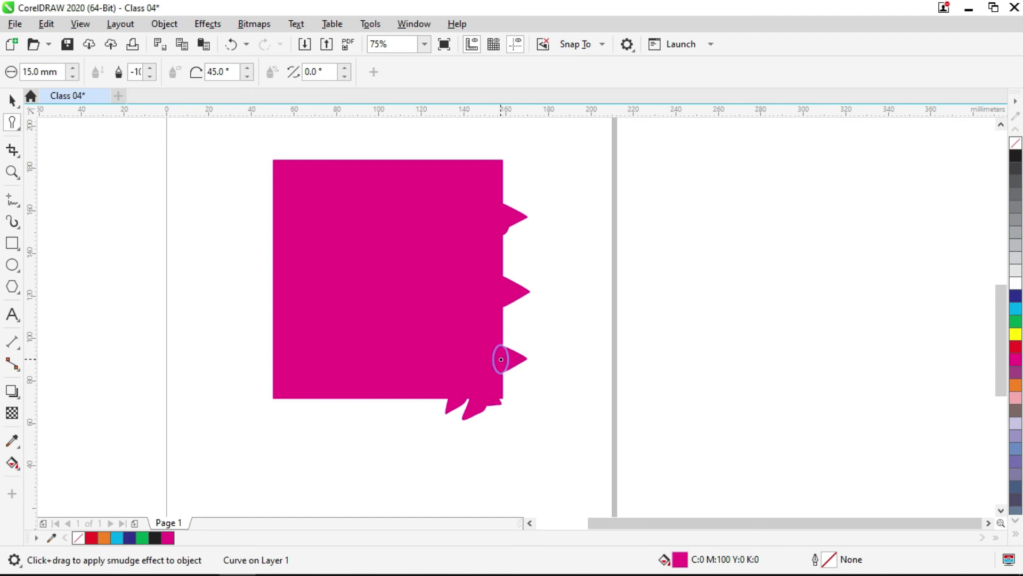
With a negative dryout, smudge two widening lobes out of the rectangle's left edge and a small tab at its lower edge.
drag(501, 359, 517, 357)
drag(279, 338, 138, 336)
drag(274, 246, 184, 234)
mouse_move(343, 402)
mouse_down()
mouse_move(336, 303)
mouse_move(355, 375)
mouse_up()
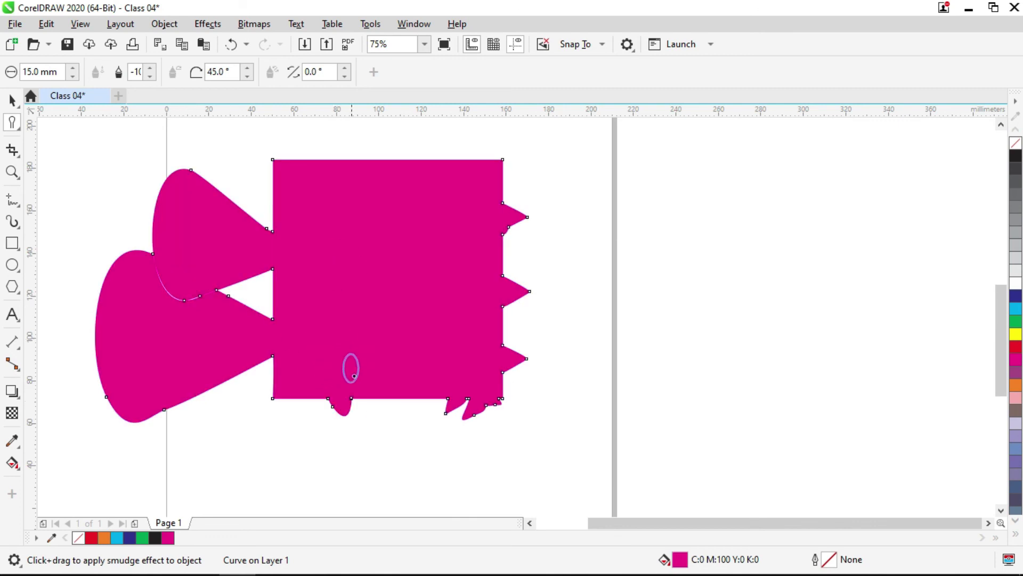
Smudge adjoining wide hollows upward from the lower edge and sweep further smudges across the shape from its right edge.
drag(359, 429, 352, 251)
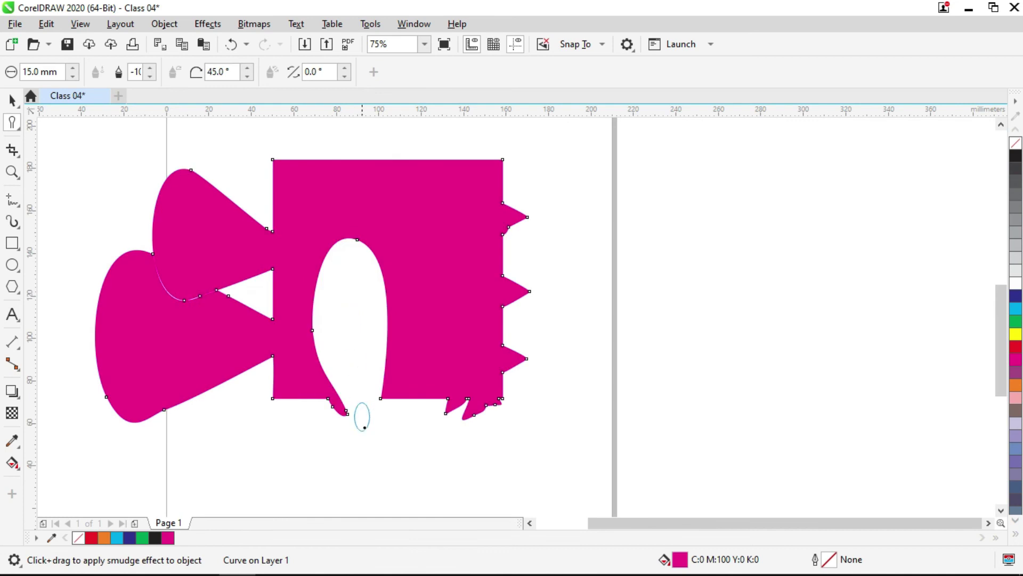
mouse_move(388, 433)
mouse_down()
mouse_move(385, 258)
mouse_move(394, 354)
mouse_up()
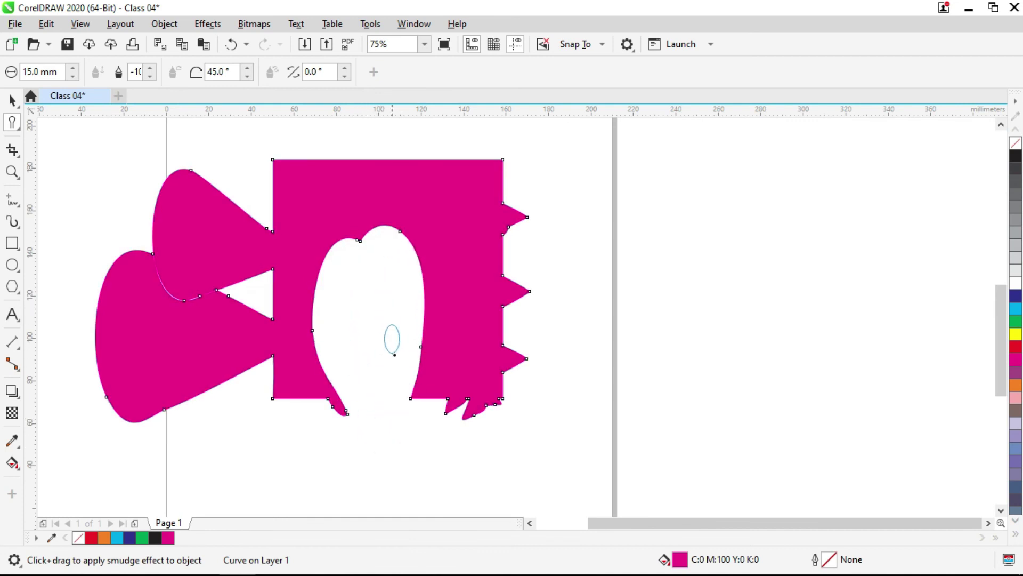
mouse_move(411, 402)
mouse_down()
mouse_move(434, 314)
mouse_move(407, 376)
mouse_up()
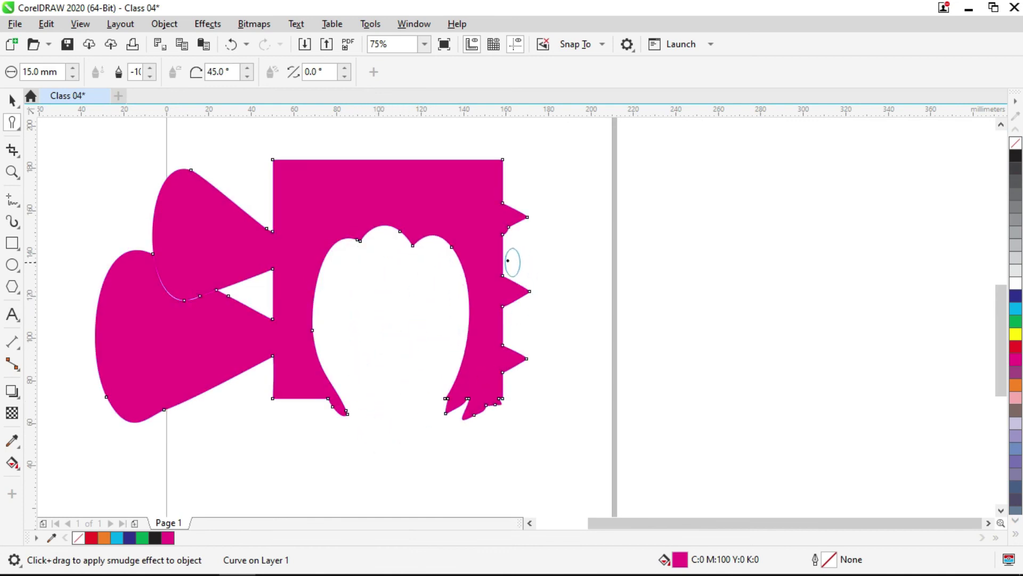
mouse_move(505, 188)
mouse_down()
mouse_move(422, 222)
mouse_move(456, 155)
mouse_move(354, 224)
mouse_move(290, 331)
mouse_up()
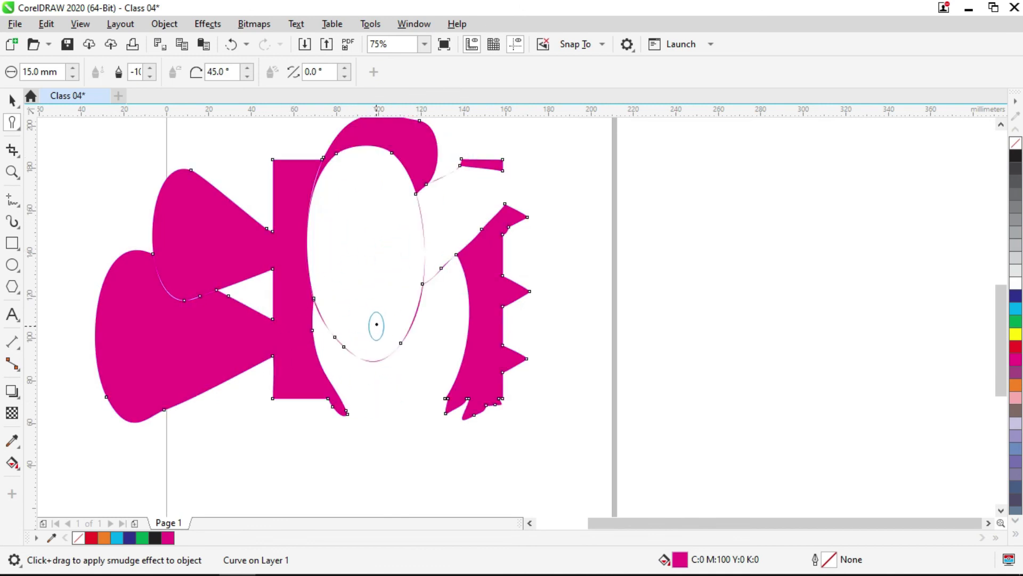
Undo the negative-dryout smudges, keeping only the spikes on the right and lower edges.
key(ctrl+z)
key(ctrl+z)
key(ctrl+z)
key(ctrl+z)
key(ctrl+z)
key(ctrl+z)
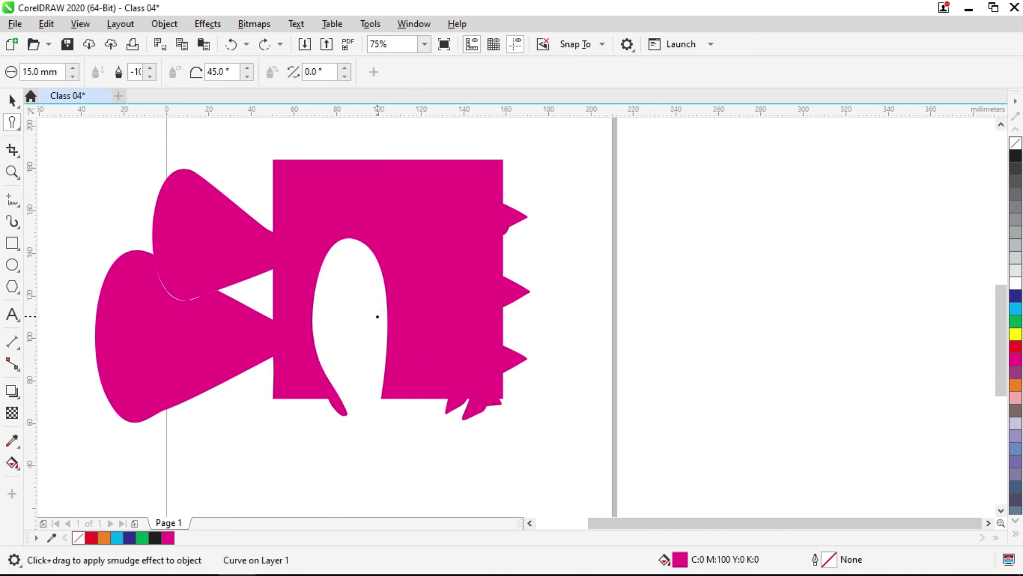
key(ctrl+z)
key(ctrl+z)
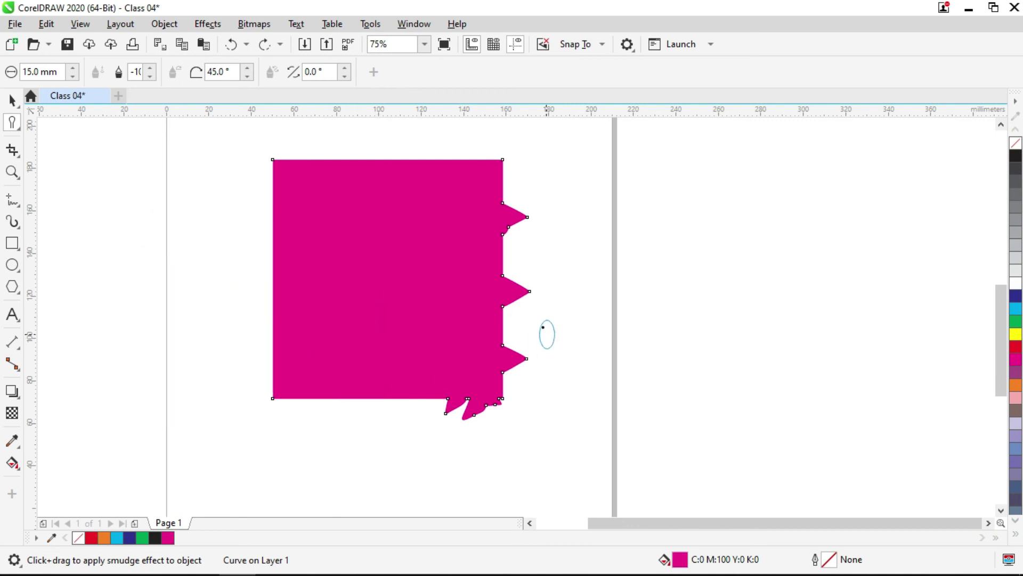
Select the whole magenta shape with the Pick tool and delete it.
key(space)
key(space)
drag(557, 149, 231, 450)
key(Delete)
click(12, 264)
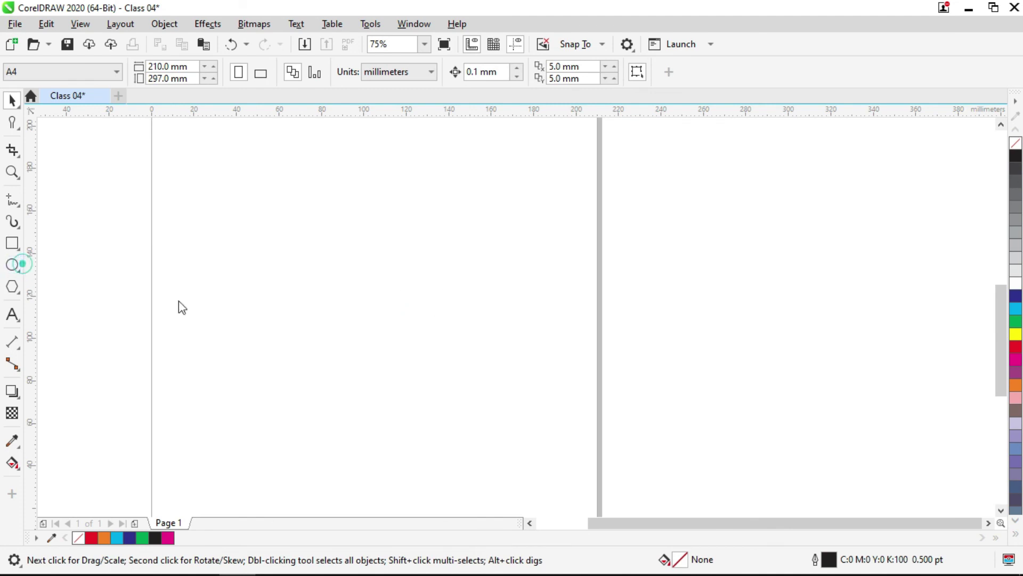
click(13, 243)
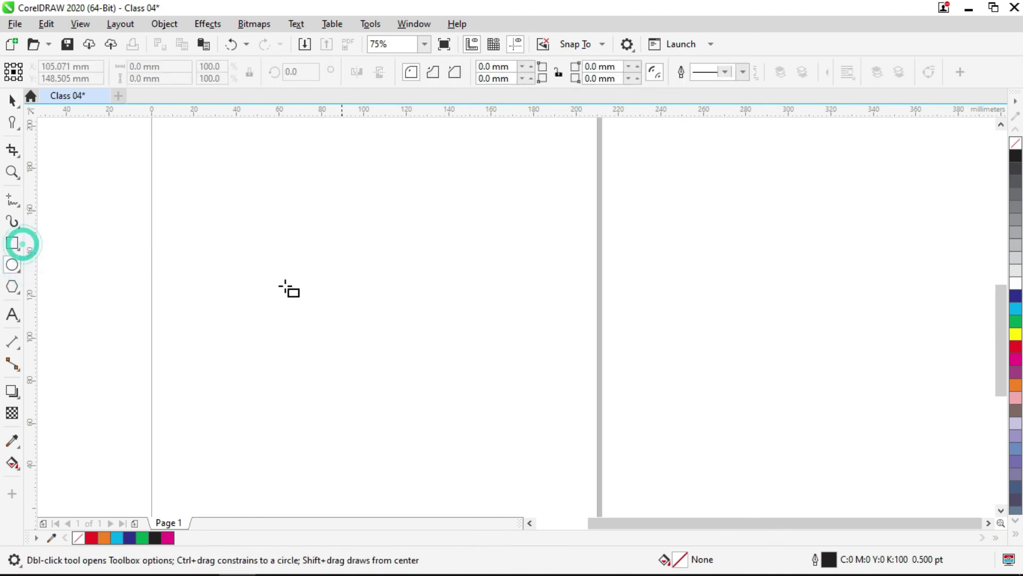
drag(187, 221, 251, 290)
key(ctrl+z)
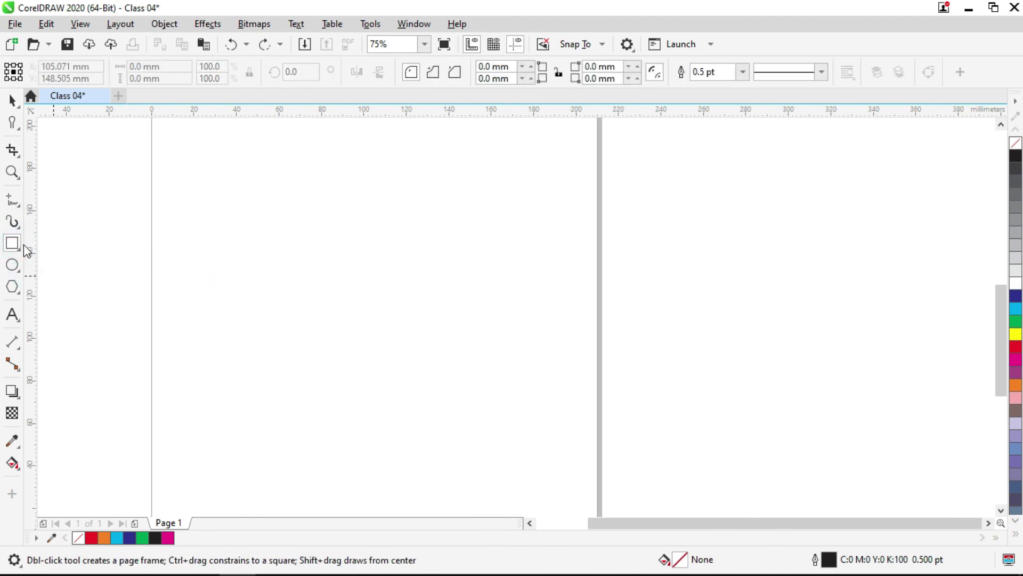
Draw a circle about 36.7 mm in diameter on the page, fill it black and remove its outline.
click(13, 264)
click(58, 264)
drag(231, 264, 270, 304)
key(space)
click(1016, 158)
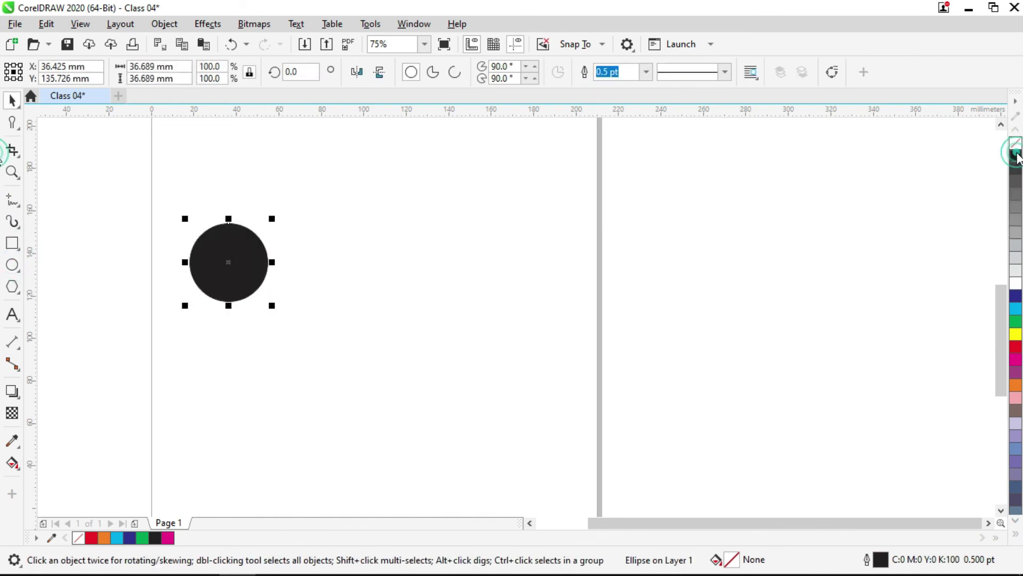
right_click(1016, 143)
click(626, 272)
Create a copy of the circle enlarged to about 111.5 mm, fill it red, and move the black circle slightly away from it.
drag(254, 281, 615, 137)
drag(576, 264, 618, 322)
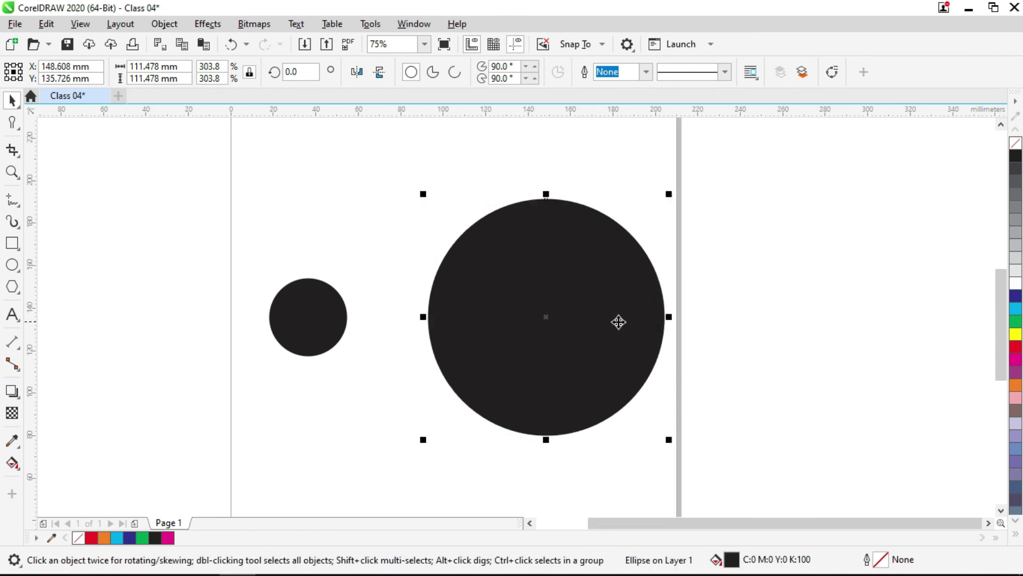
click(1016, 347)
drag(308, 317, 288, 318)
click(415, 419)
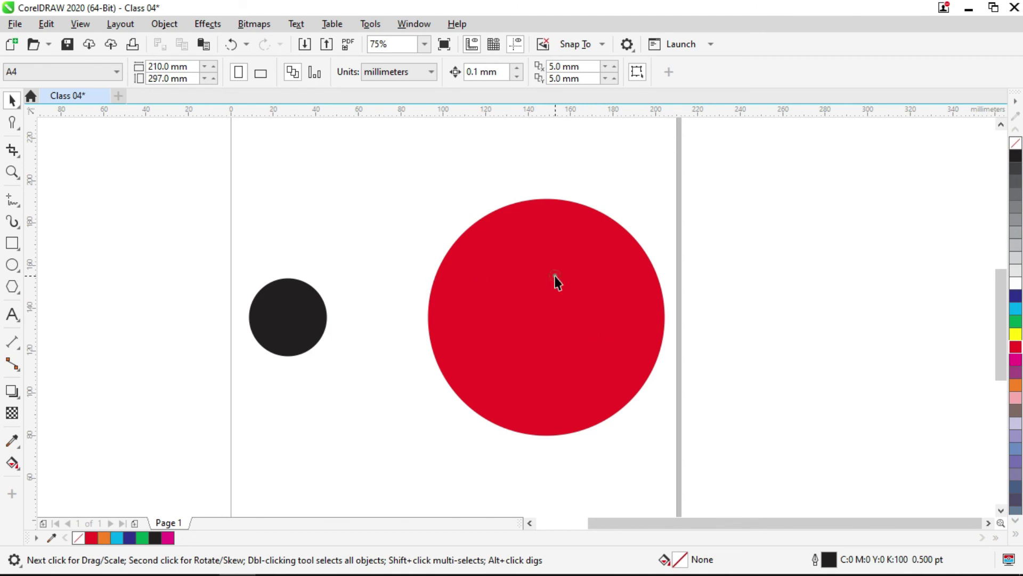
Smudge the black circle's right edge outward until it stretches behind the red circle.
click(273, 289)
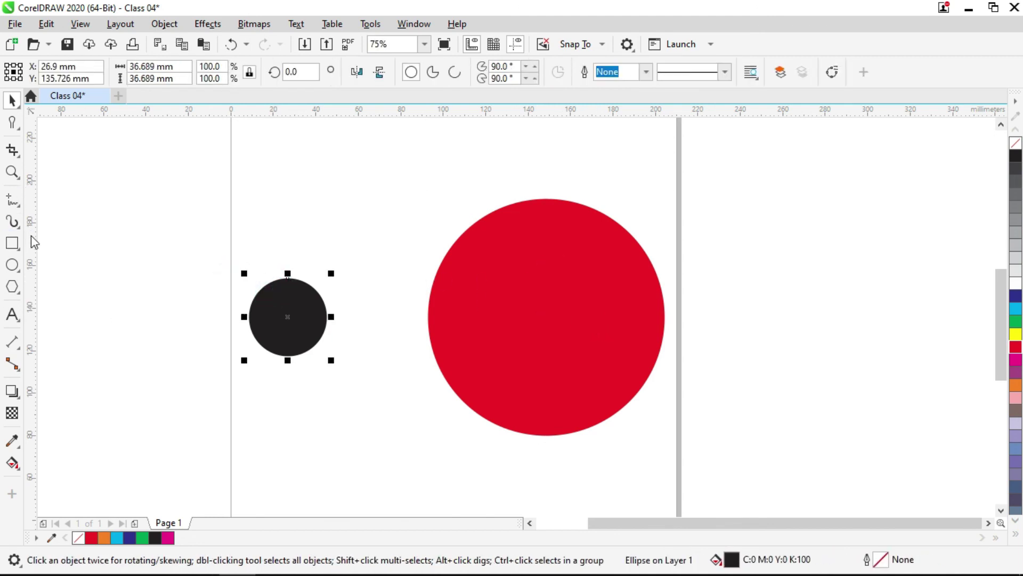
click(13, 122)
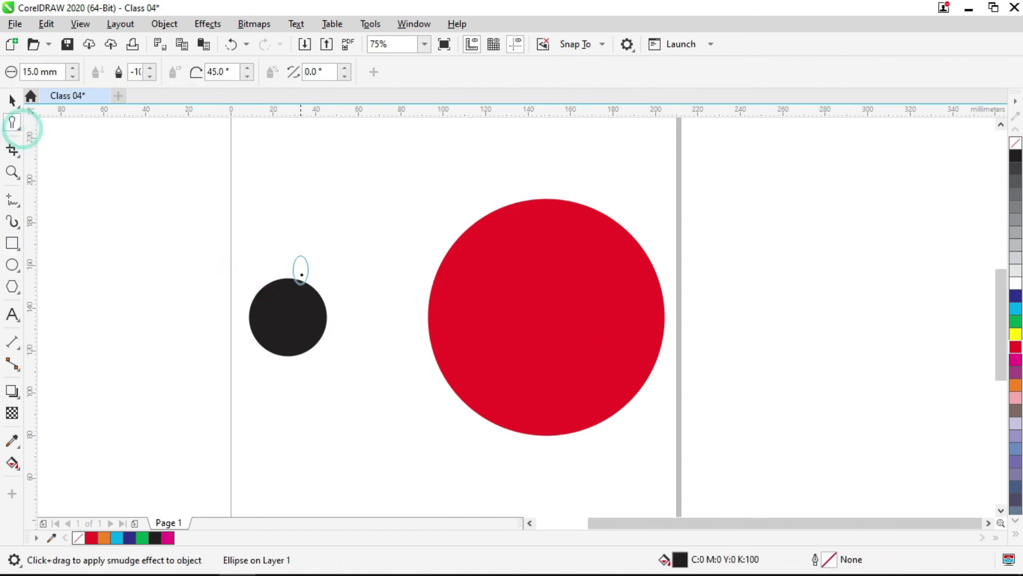
click(328, 318)
key(ctrl+z)
click(327, 318)
drag(326, 318, 521, 311)
key(space)
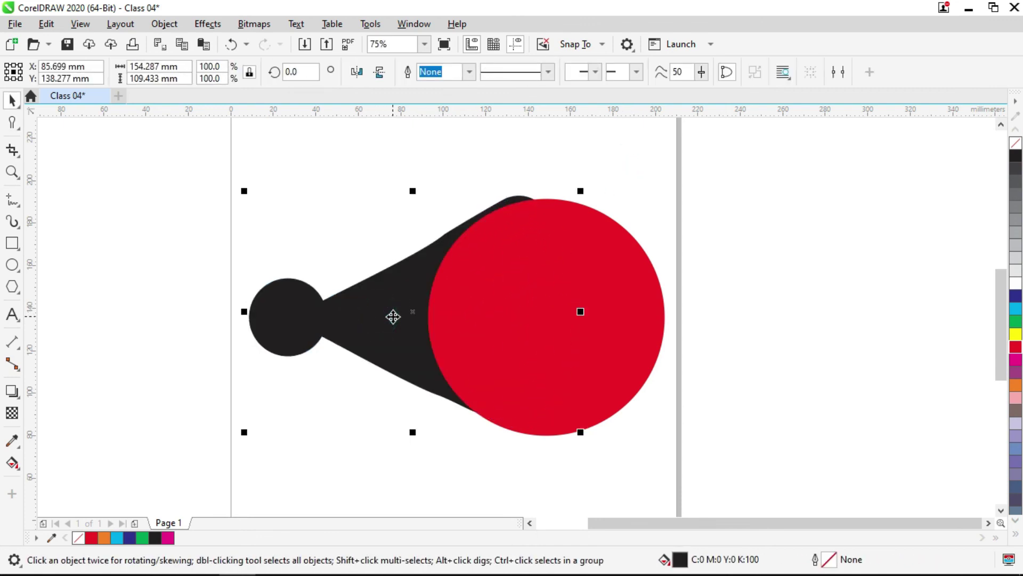
Fill the smudged shape yellow and move the red circle slightly upward over its wide end.
click(1015, 334)
click(871, 329)
click(577, 340)
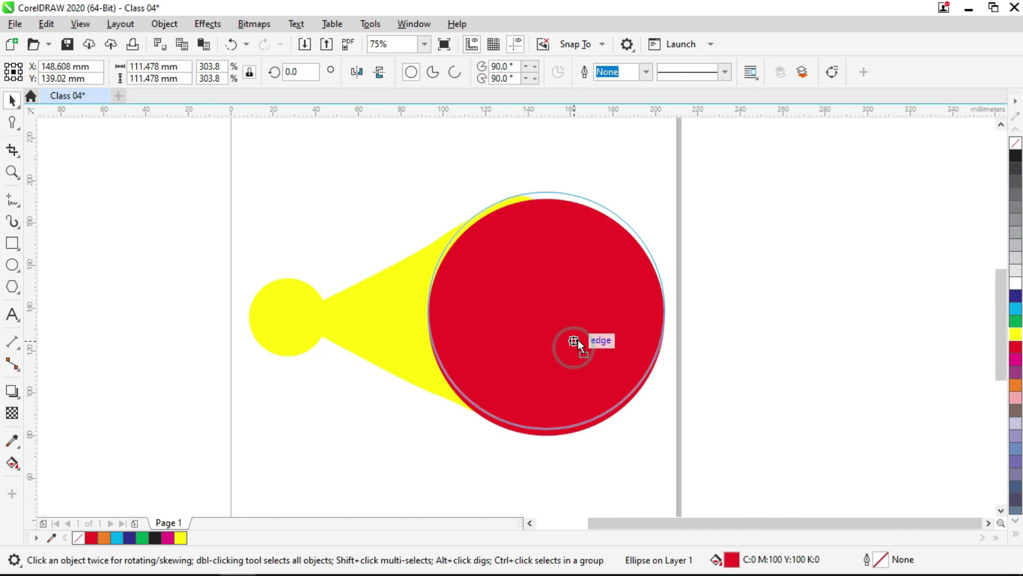
drag(578, 341, 582, 343)
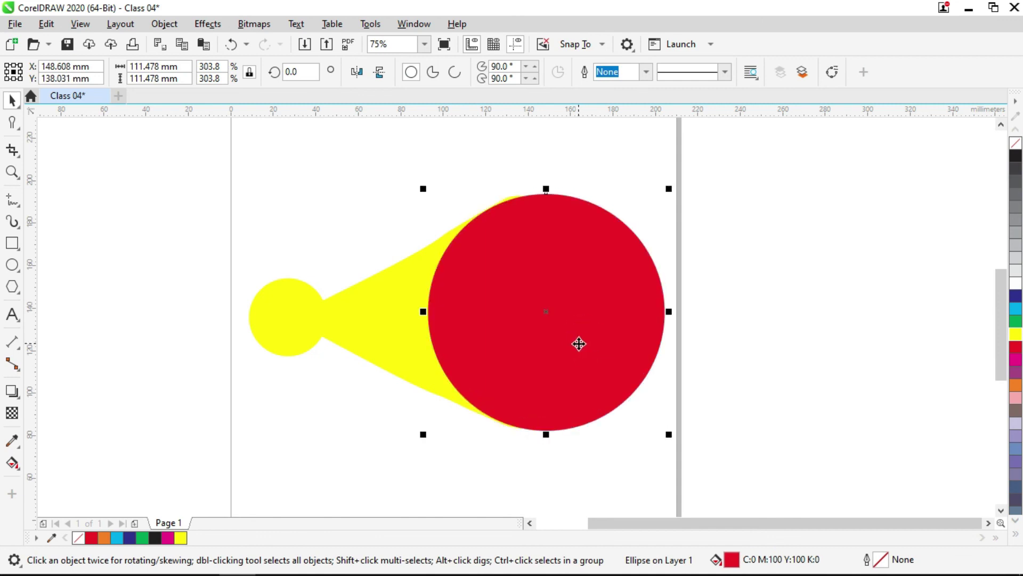
Undo the red circle's move, the yellow fill and the smudge, and clear both circles from the page.
key(ctrl+z)
key(ctrl+z)
key(ctrl+z)
key(ctrl+z)
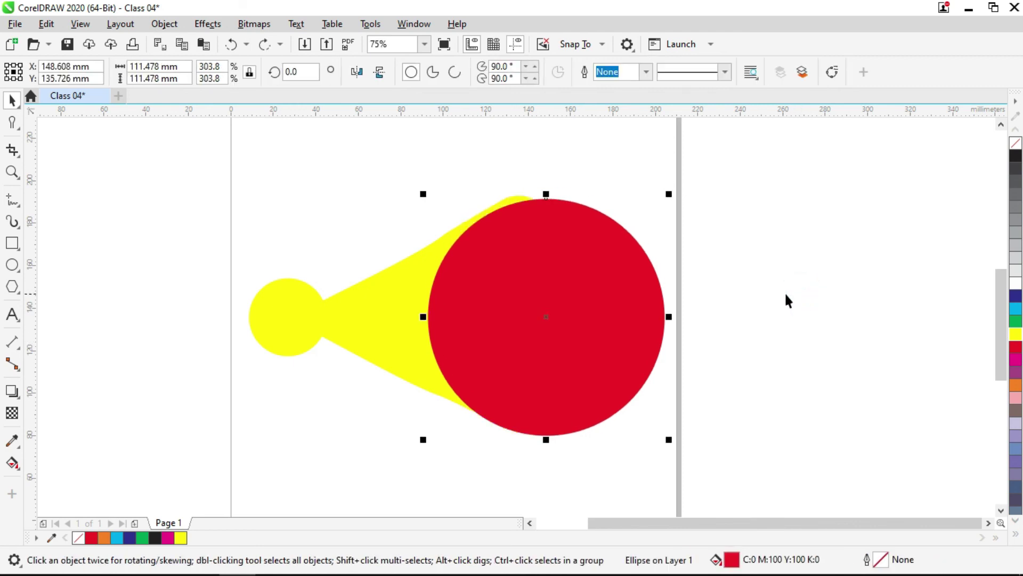
click(756, 290)
click(551, 290)
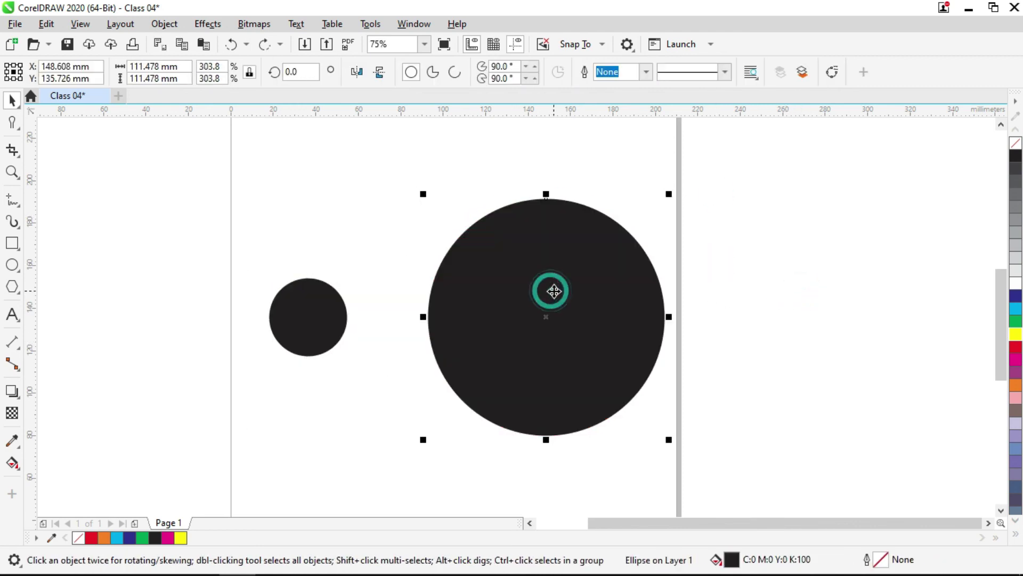
key(ctrl+z)
key(ctrl+z)
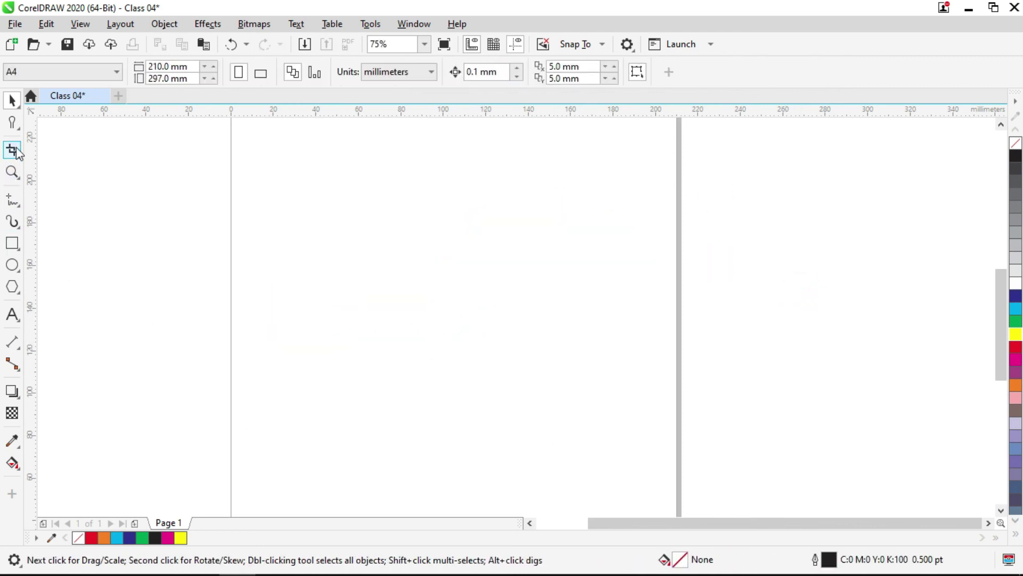
Switch the shape-editing tool to Roughen.
click(20, 133)
click(59, 226)
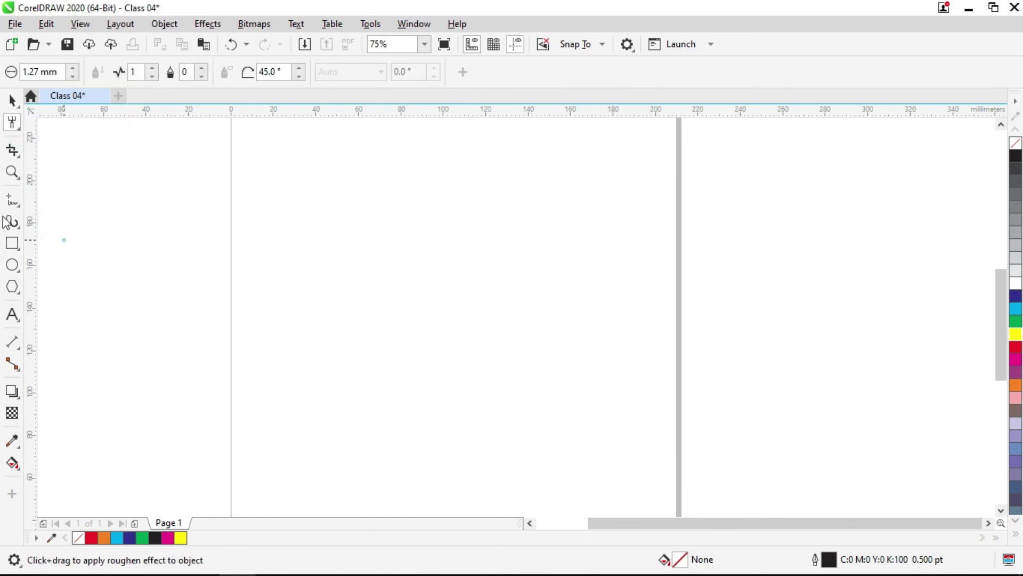
Draw a circle about 124.2 mm in diameter, centre it on the page and fill it orange.
click(13, 243)
click(12, 265)
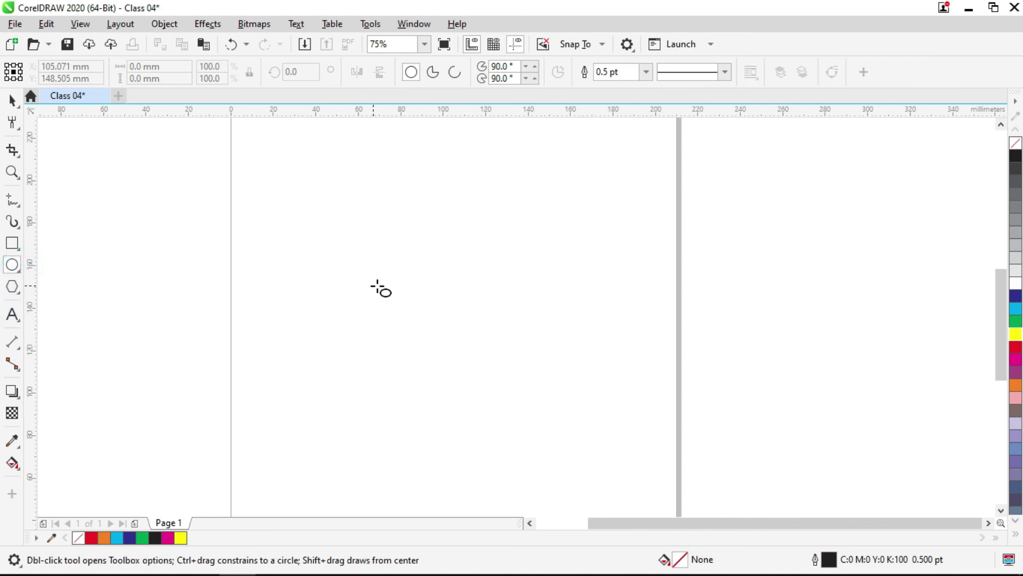
drag(436, 275, 570, 385)
key(space)
key(p)
click(729, 357)
click(512, 322)
scroll(1002, 388, down, 5)
click(1012, 385)
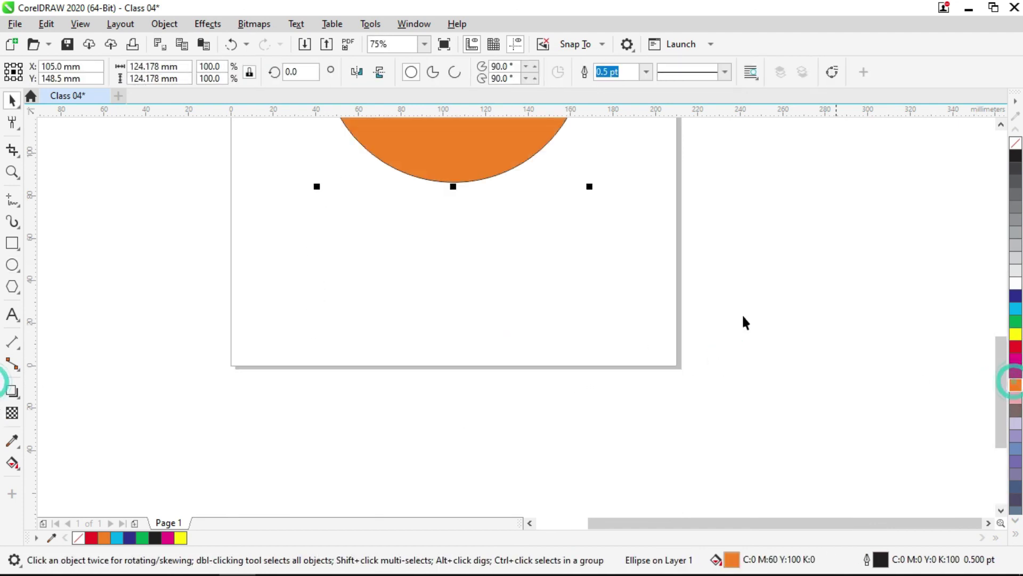
Move the orange circle toward the page's left edge and scale it down to about 90.7 mm.
scroll(580, 300, up, 5)
drag(562, 308, 502, 307)
drag(525, 170, 466, 207)
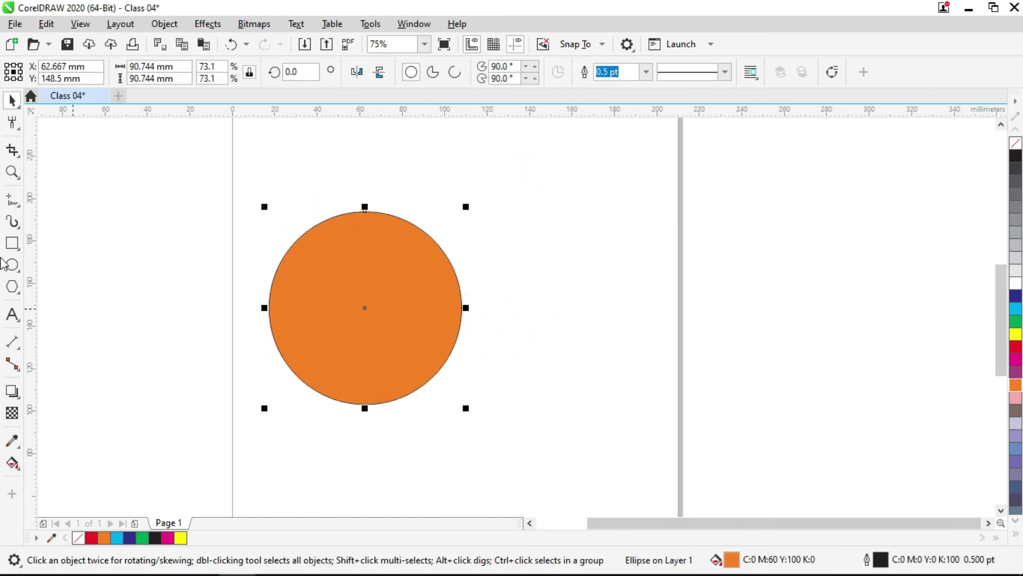
Draw a square about 60.7 mm wide to the right of the orange circle and fill it magenta.
mouse_move(530, 304)
mouse_down()
mouse_move(646, 356)
mouse_move(566, 331)
mouse_up()
shift+click(357, 336)
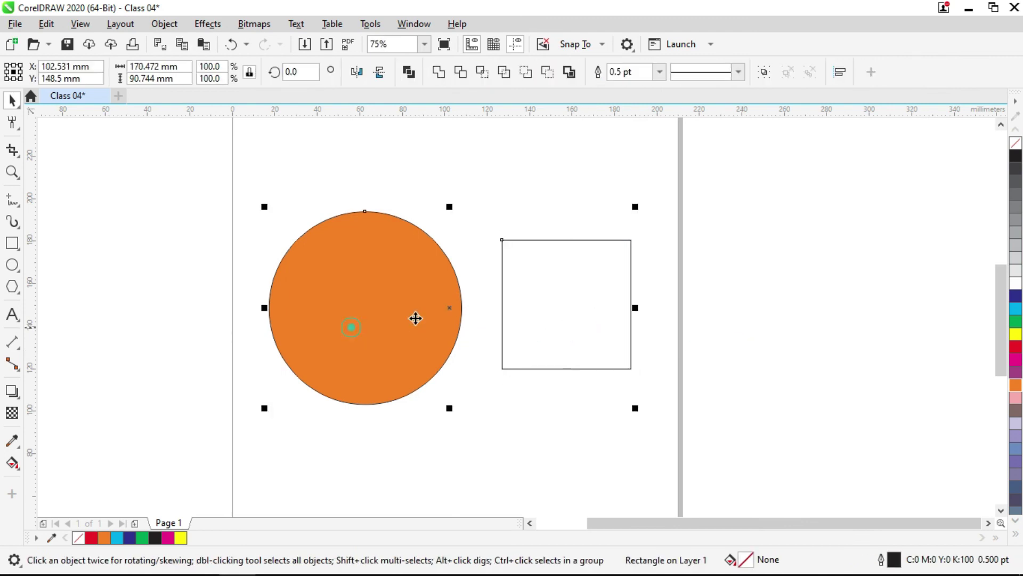
click(557, 330)
click(1016, 359)
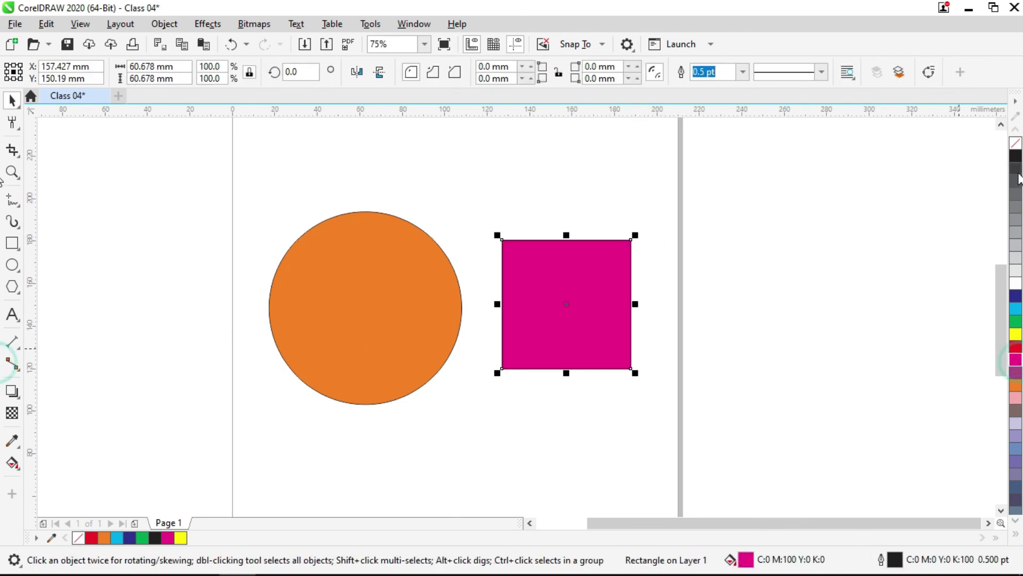
Remove the outlines of the circle and the square, and shift both slightly to the right, narrowing the gap between them.
click(412, 259)
right_click(1015, 143)
click(547, 190)
drag(349, 296, 368, 297)
drag(582, 303, 580, 304)
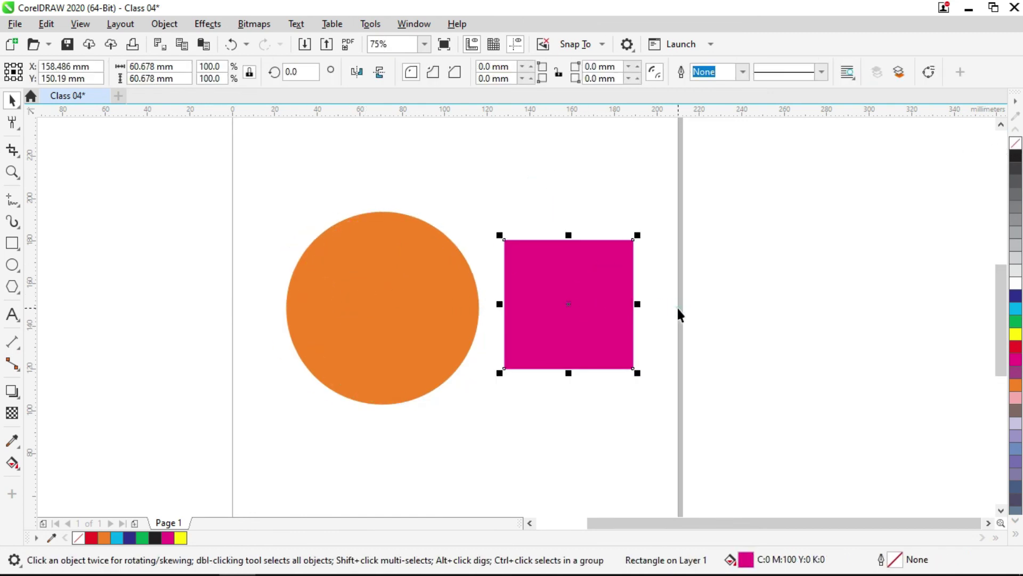
click(756, 288)
Roughen one spot near the left end of the magenta square's top edge with a 10 mm nib.
click(15, 123)
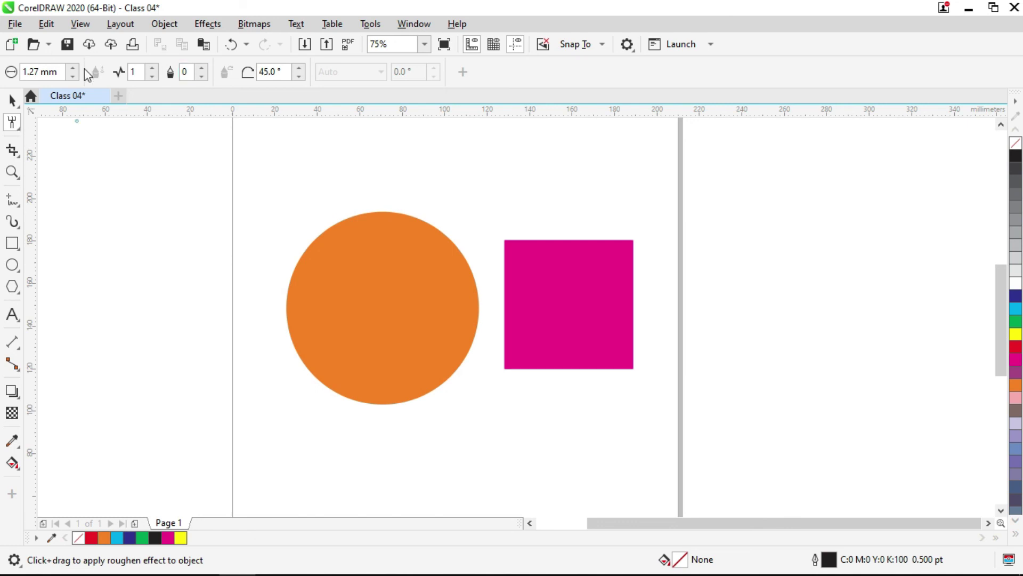
drag(7, 59, 2, 59)
scroll(543, 242, up, 5)
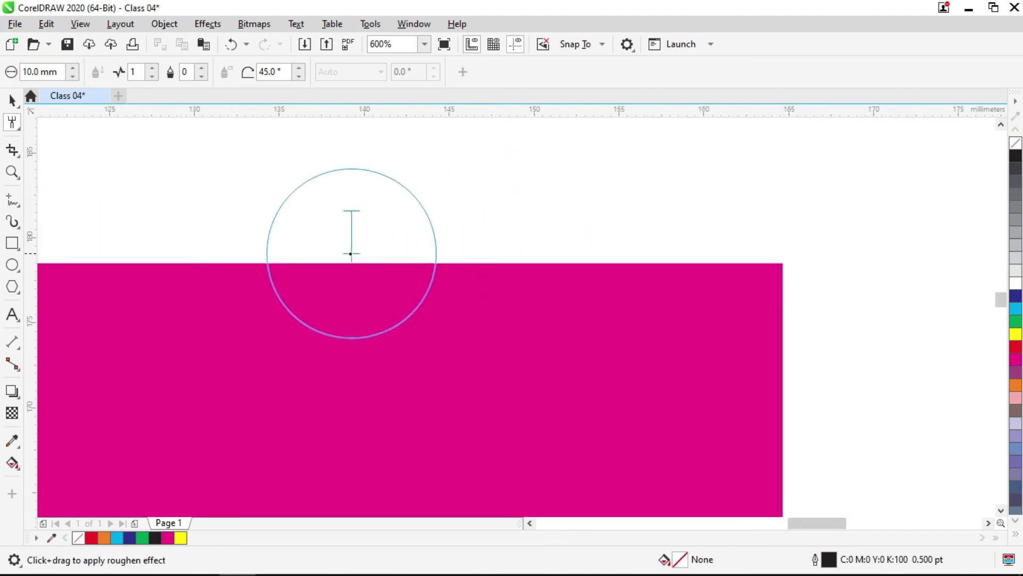
drag(155, 264, 331, 239)
drag(413, 256, 334, 252)
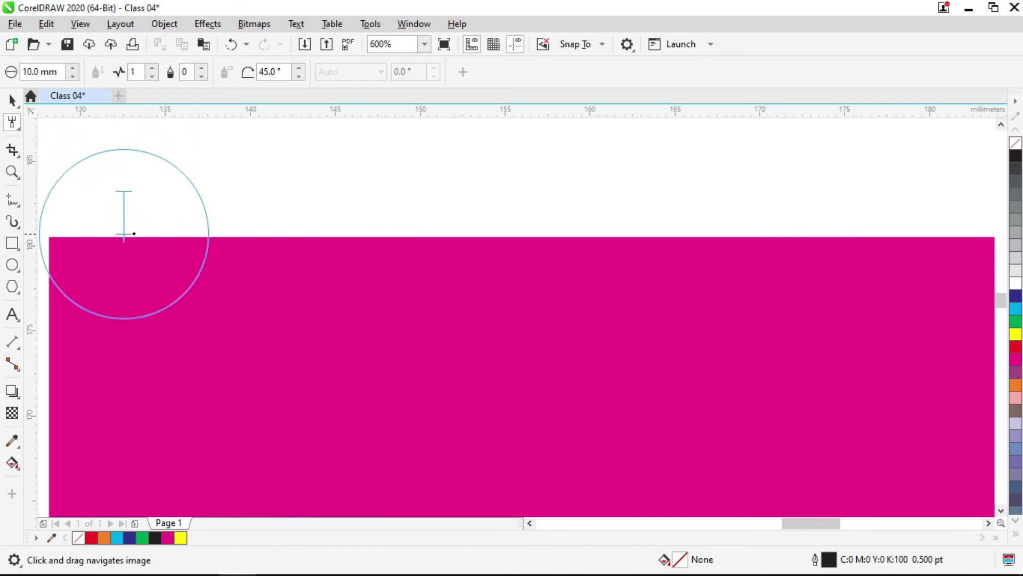
click(203, 238)
click(203, 238)
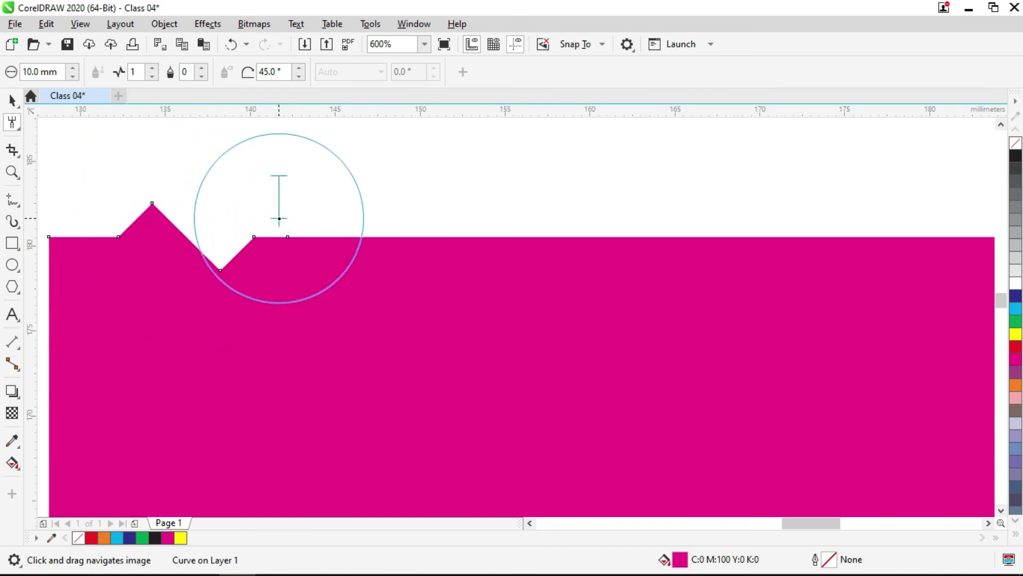
Set the spike frequency to 10 and roughen the rest of the square's top edge almost to the right corner.
text(10)
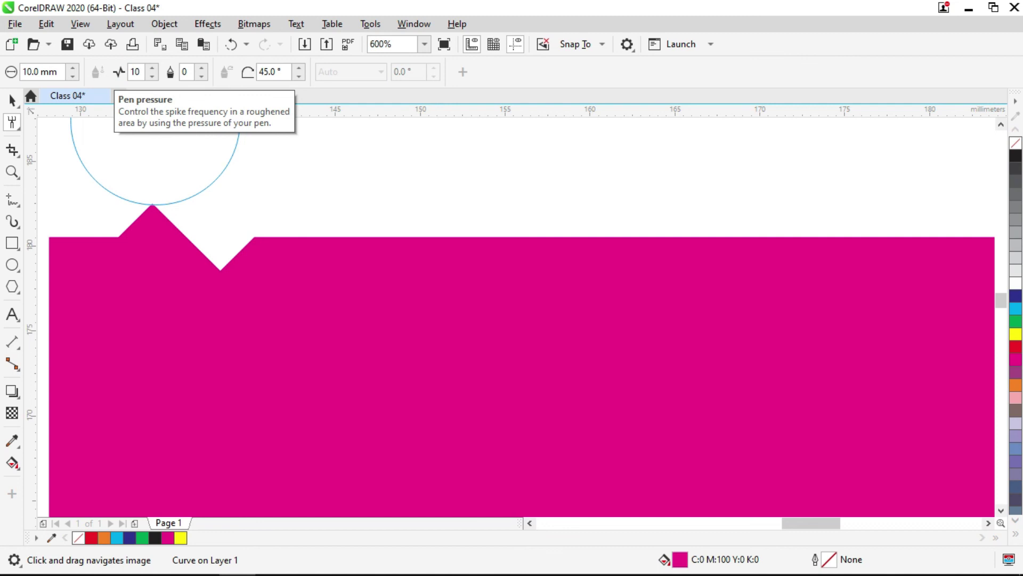
click(412, 235)
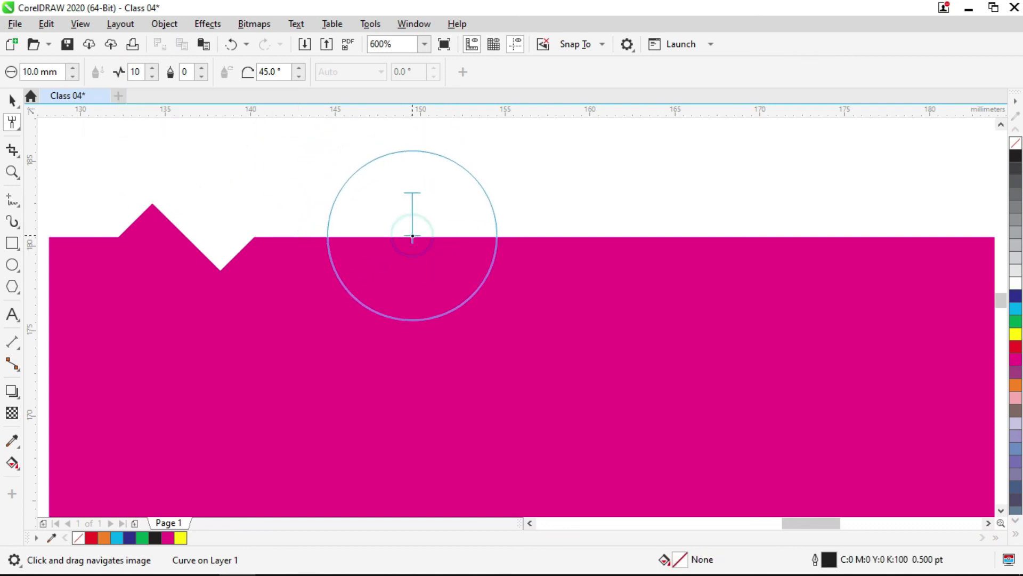
click(418, 235)
drag(422, 235, 937, 233)
scroll(522, 229, down, 1)
scroll(480, 239, right, 3)
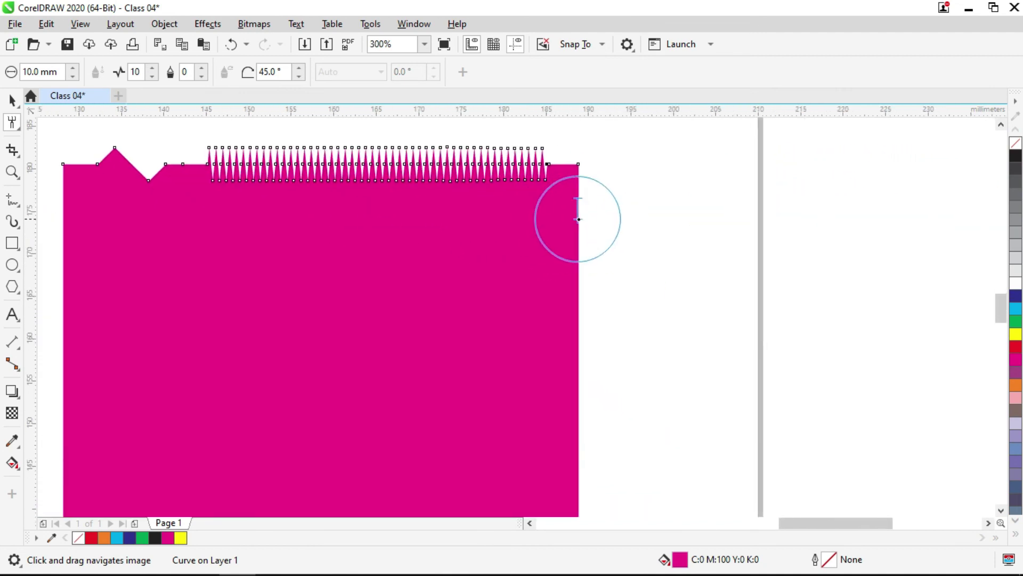
Set the Roughen dryout to 10 for working on the square's bottom edge.
scroll(530, 226, down, 1)
scroll(531, 213, up, 1)
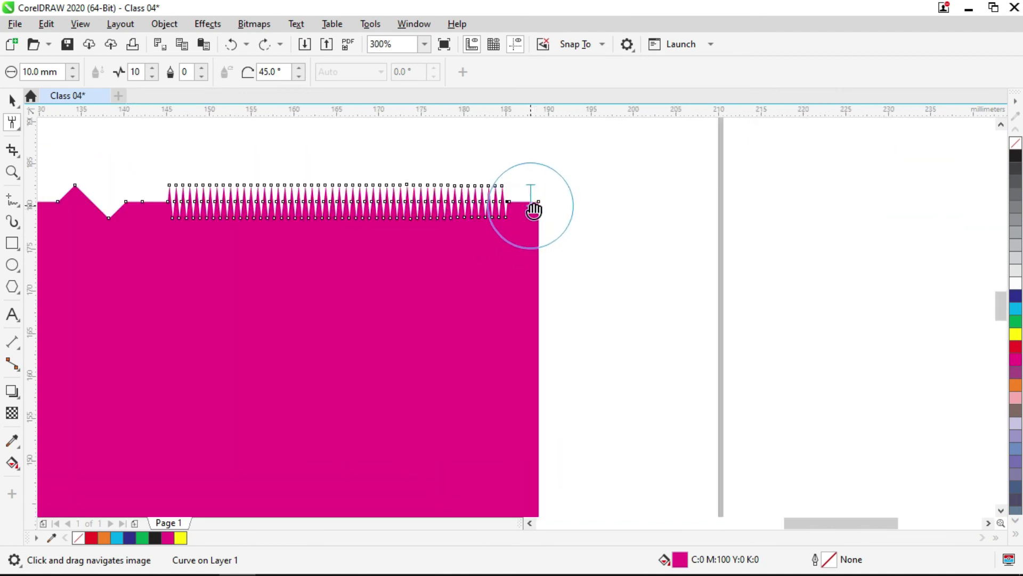
drag(534, 210, 547, 218)
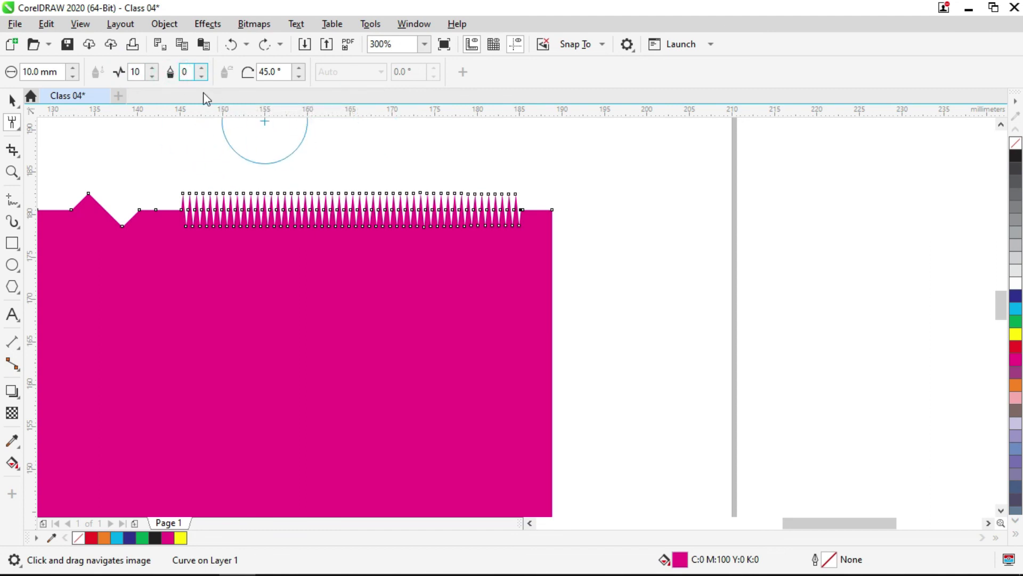
scroll(265, 132, down, 3)
scroll(318, 210, up, 2)
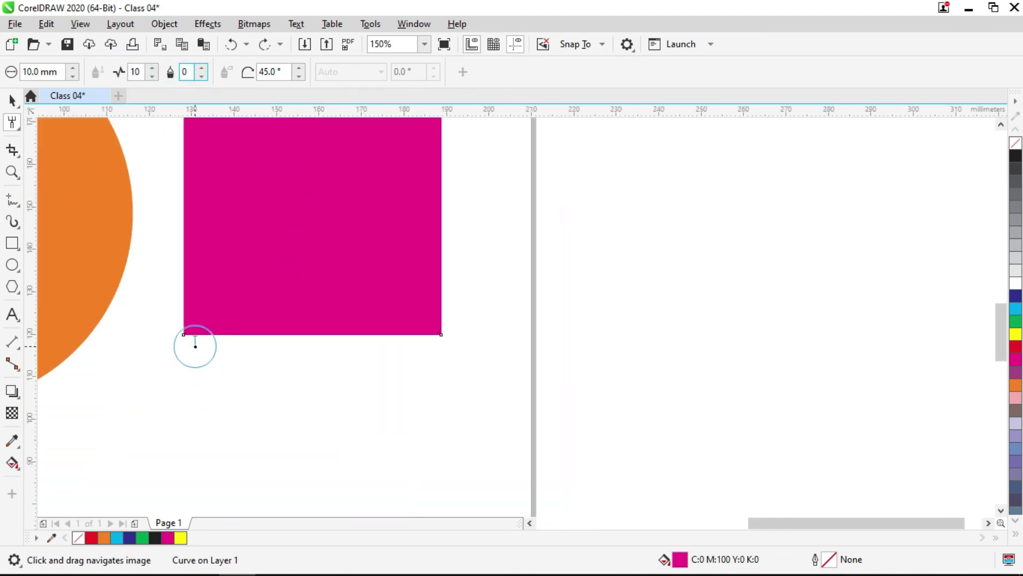
scroll(198, 346, up, 2)
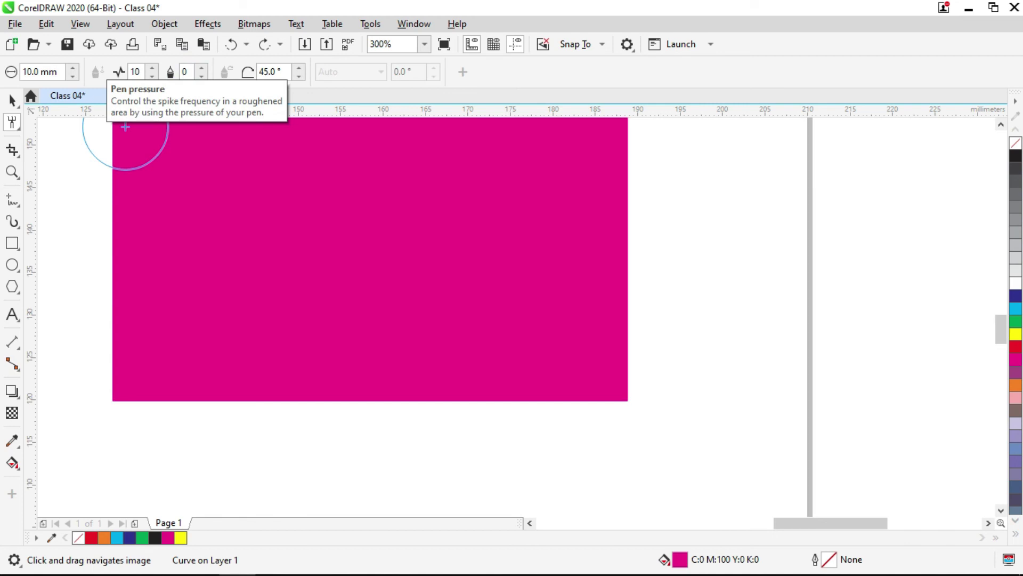
click(185, 71)
text(1)
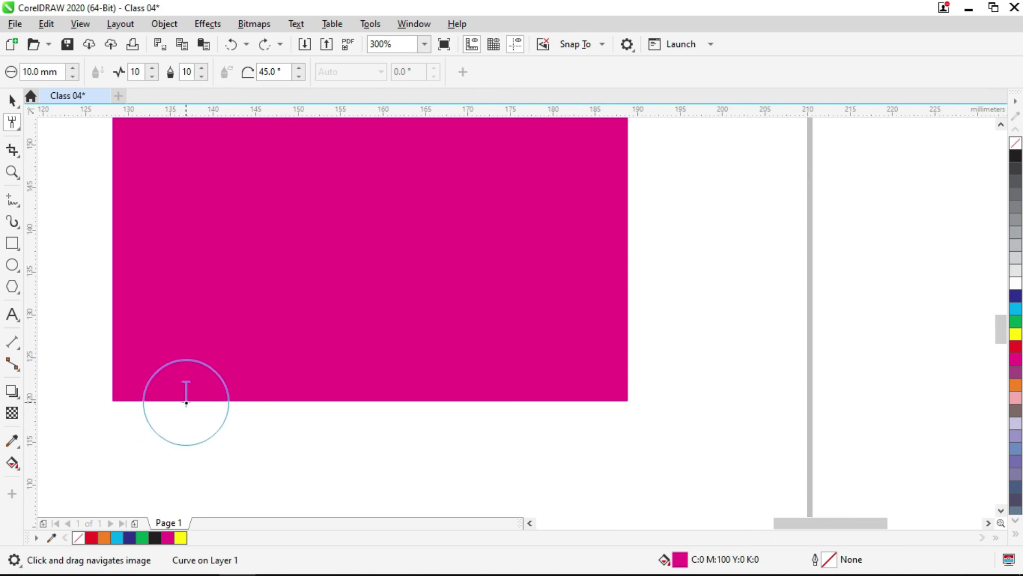
Try roughening strokes and a single dab along the square's bottom edge, undoing each one.
mouse_move(173, 401)
mouse_down()
mouse_move(558, 400)
mouse_move(647, 393)
mouse_move(645, 367)
mouse_up()
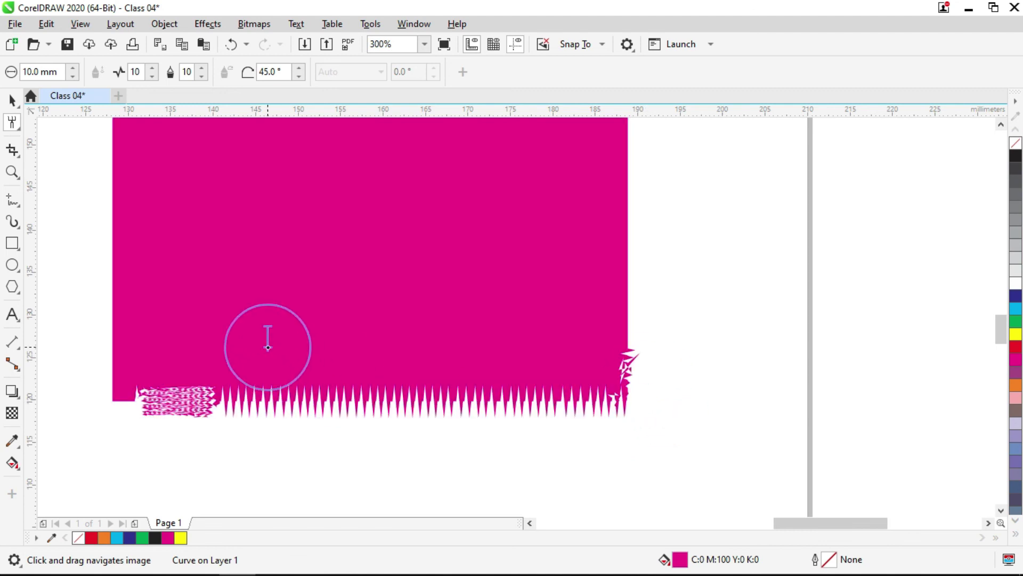
key(ctrl+z)
key(ctrl+z)
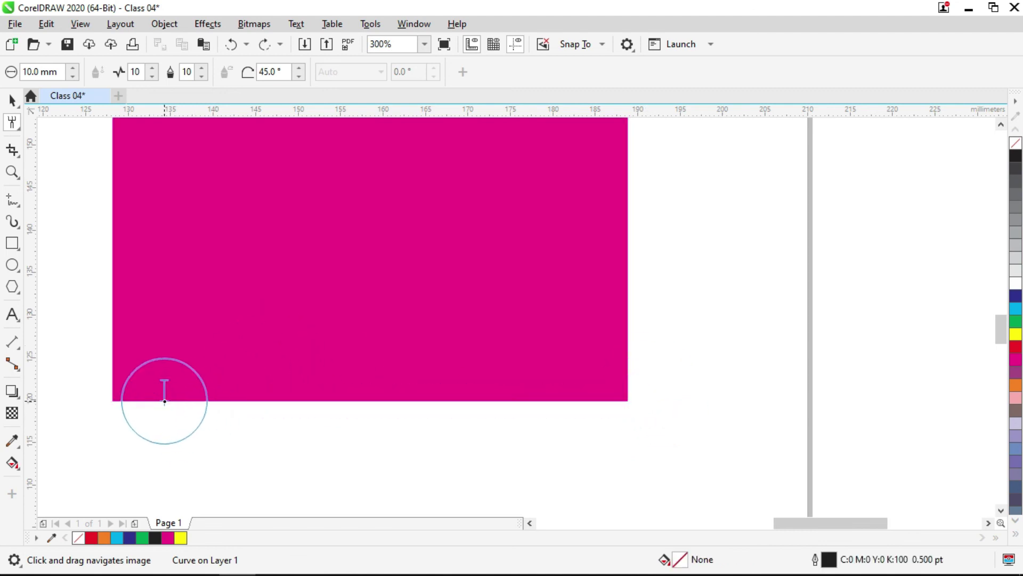
drag(153, 400, 461, 398)
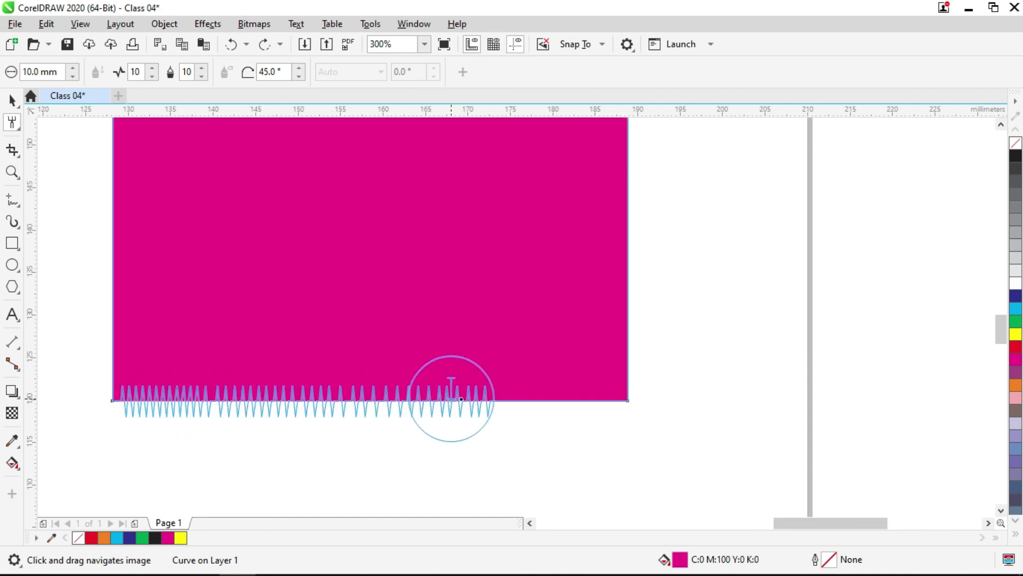
key(ctrl+z)
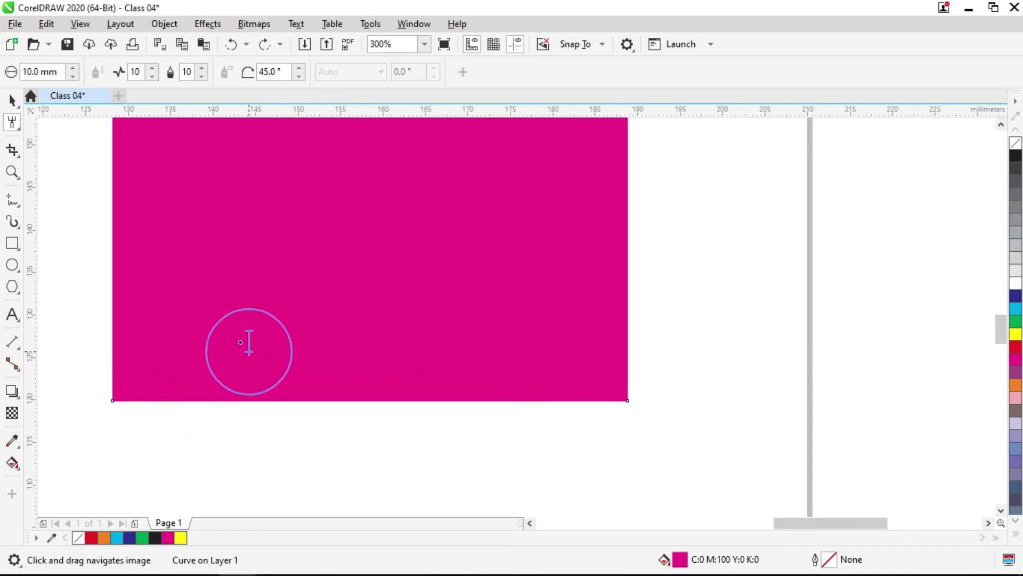
click(167, 404)
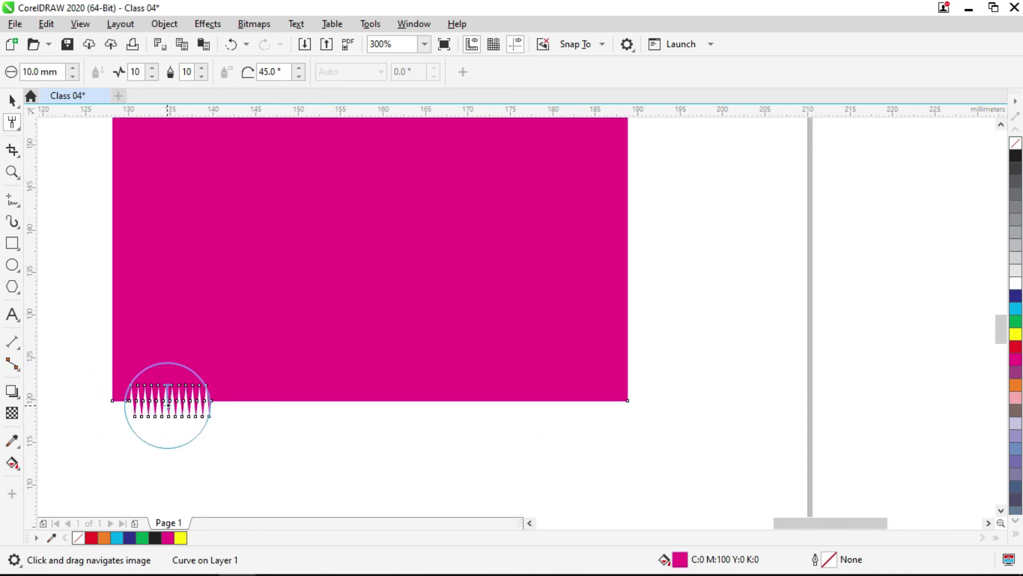
key(ctrl+z)
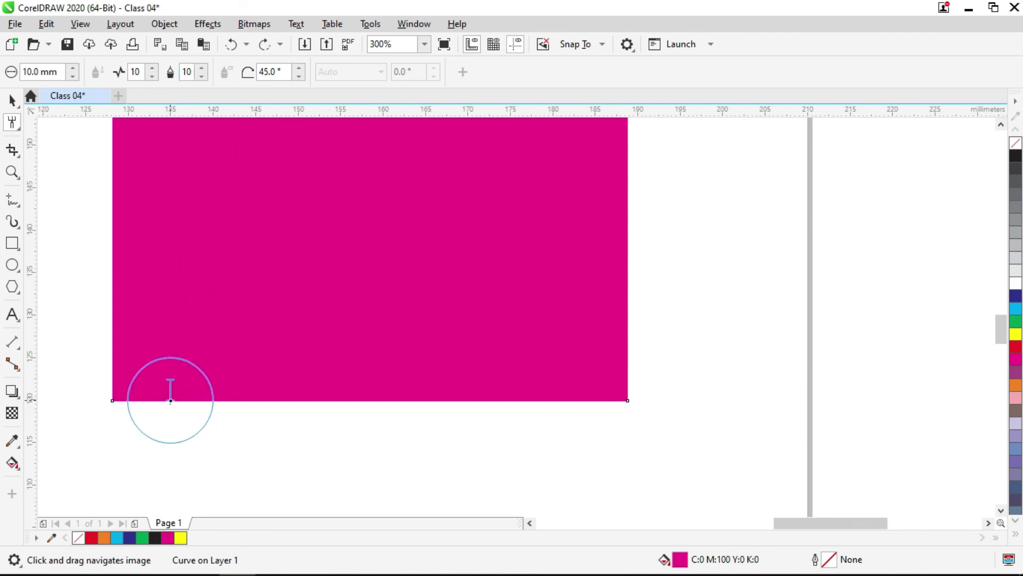
Roughen the square's whole bottom edge in one stroke from near the left corner around the right corner.
drag(166, 400, 607, 385)
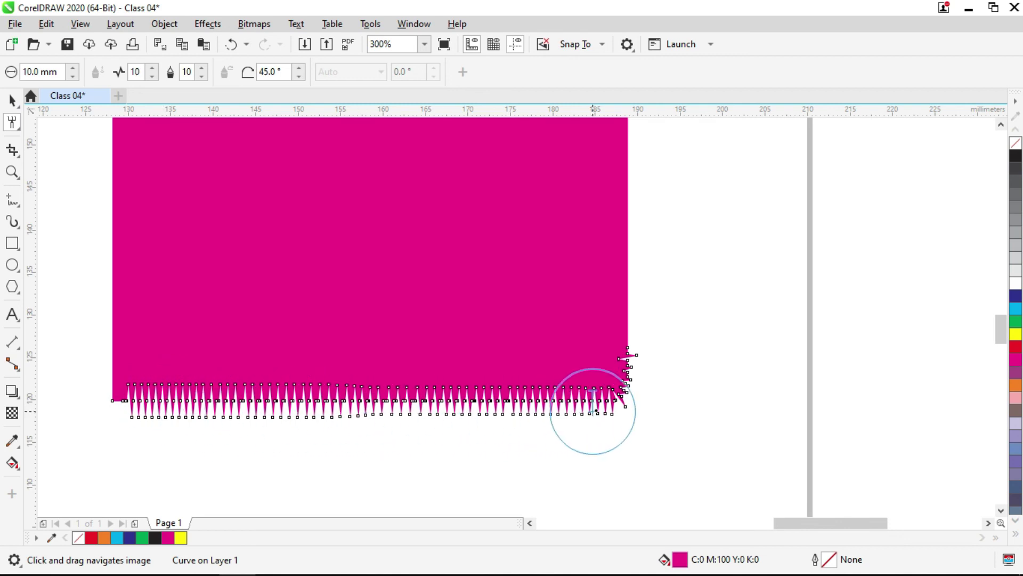
scroll(507, 405, down, 2)
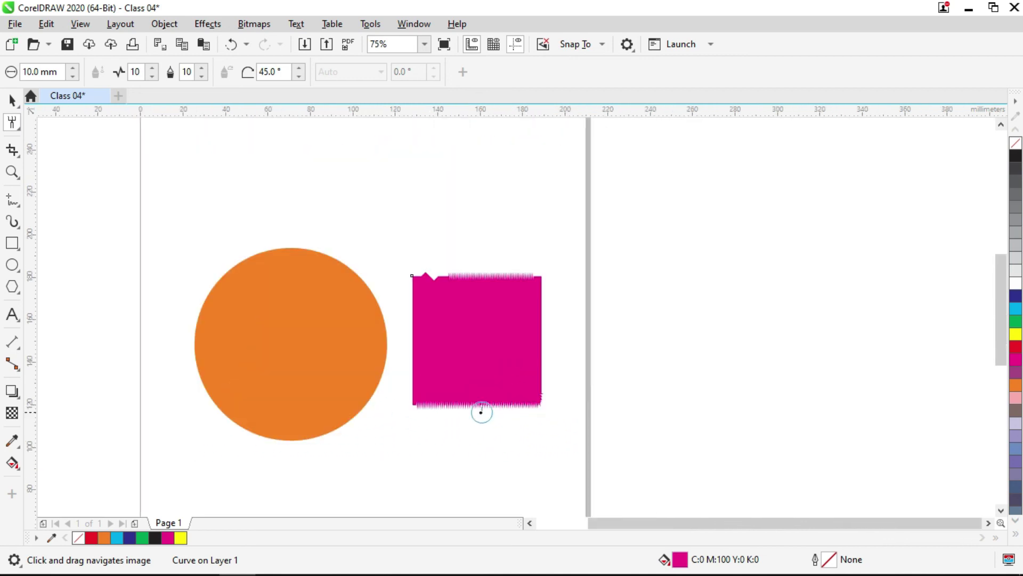
Set the Roughen nib size to 5 mm and undo the roughening on the square's bottom edge.
scroll(469, 407, up, 1)
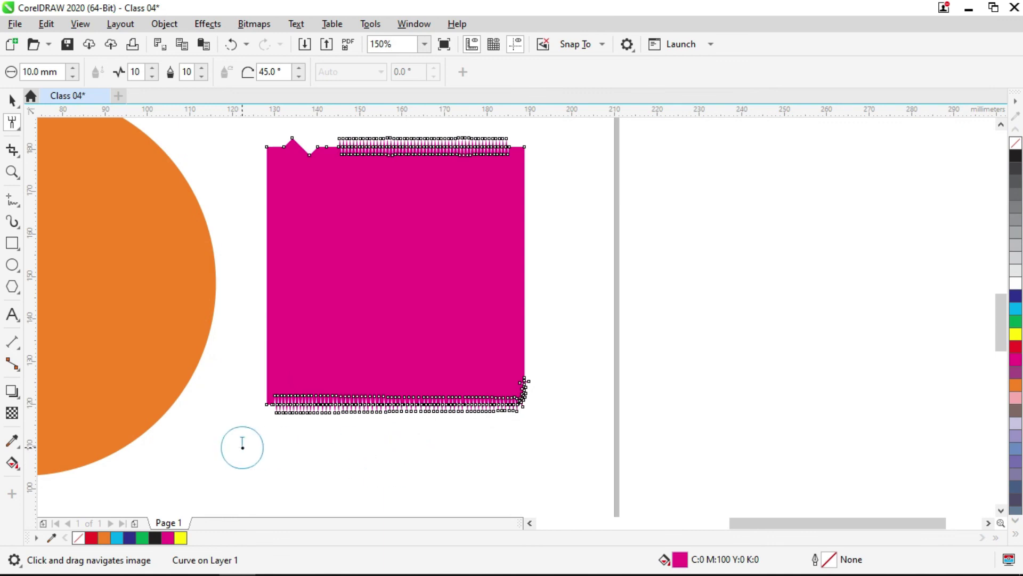
double_click(32, 71)
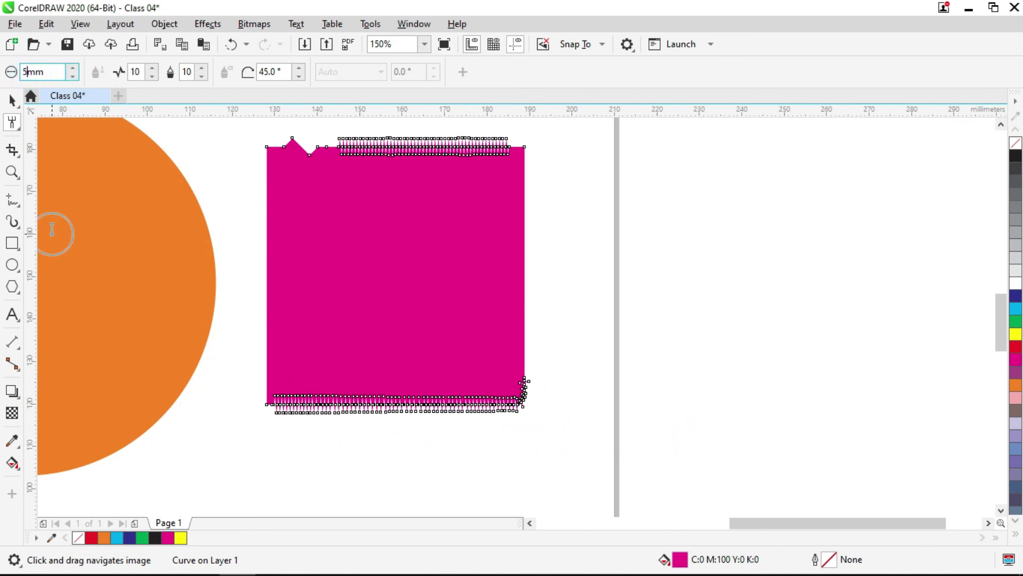
text(5)
key(Return)
key(ctrl+z)
scroll(368, 432, up, 1)
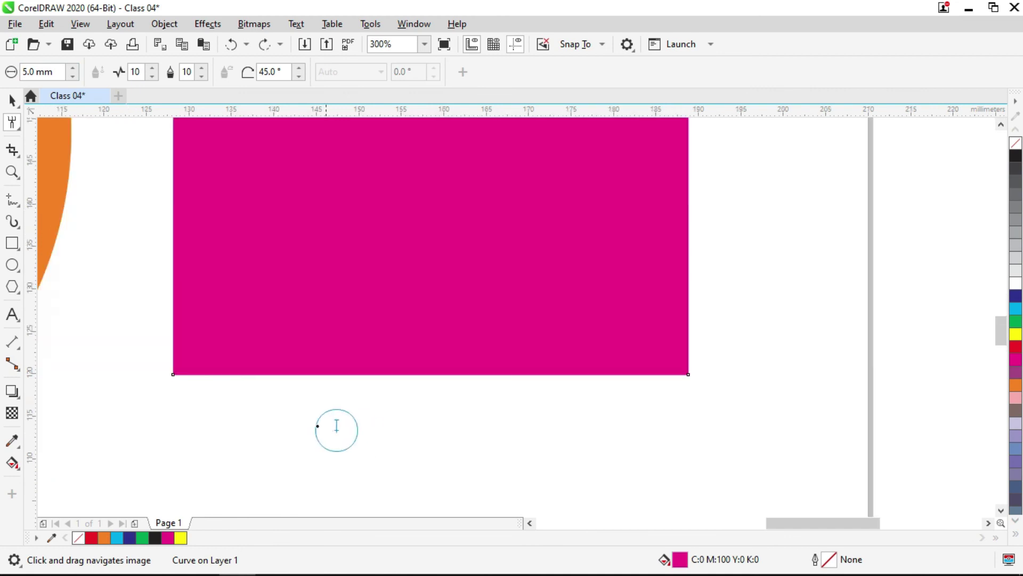
Try roughening the square's whole bottom edge and around its corners with the 5 mm nib, undoing the strokes.
mouse_move(182, 375)
mouse_down()
mouse_move(577, 377)
mouse_move(734, 309)
mouse_up()
key(ctrl+z)
key(ctrl+shift+z)
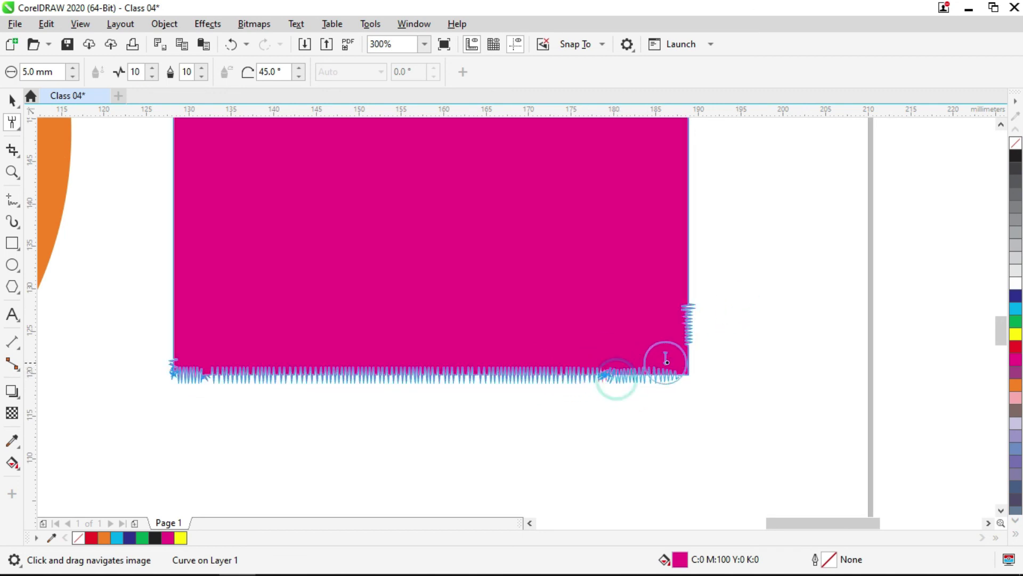
key(ctrl+z)
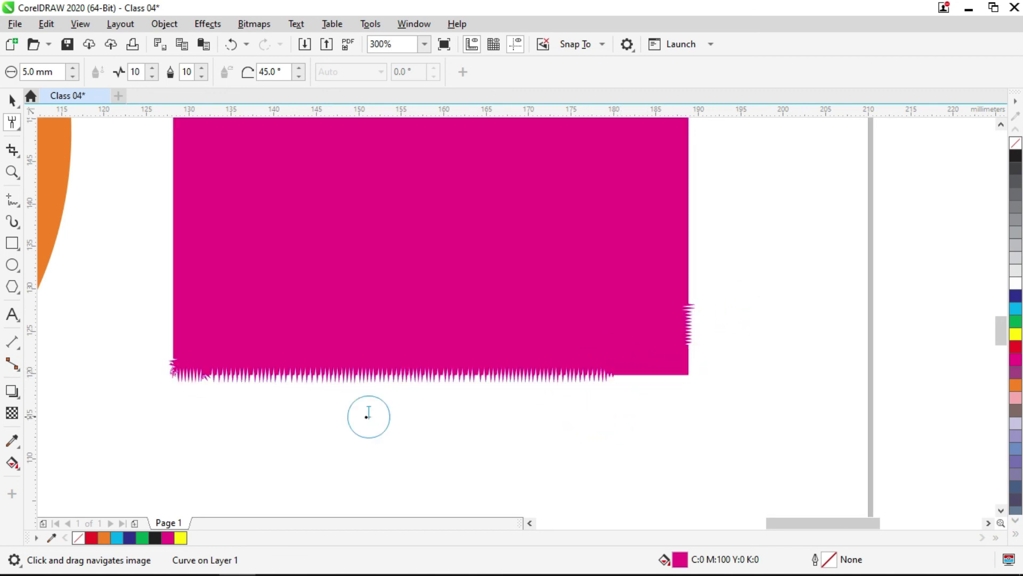
Set the Roughen dryout to -10 and roughen the square's bottom edge from near the left corner to the right corner.
scroll(278, 334, down, 2)
click(200, 77)
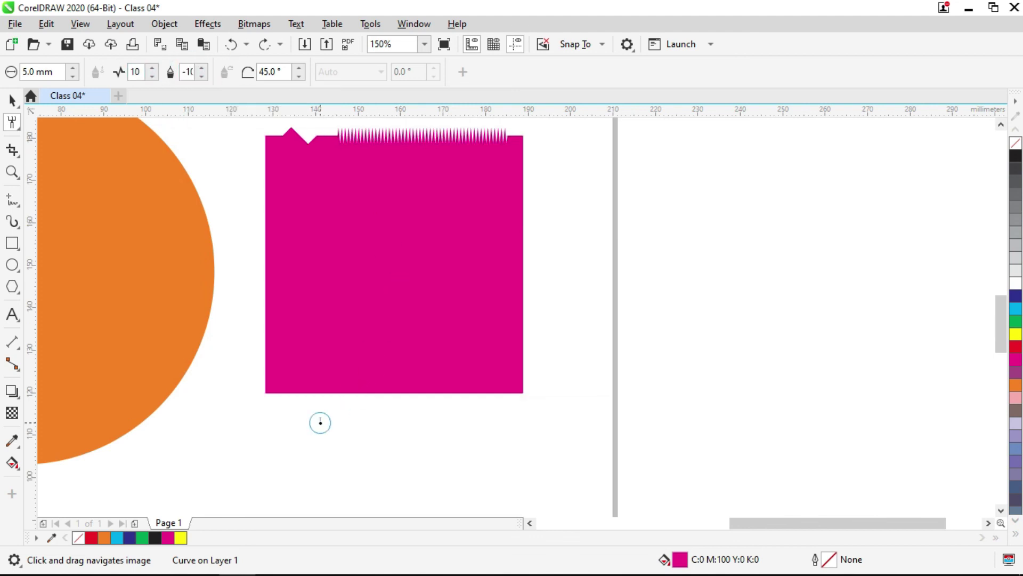
drag(299, 393, 397, 388)
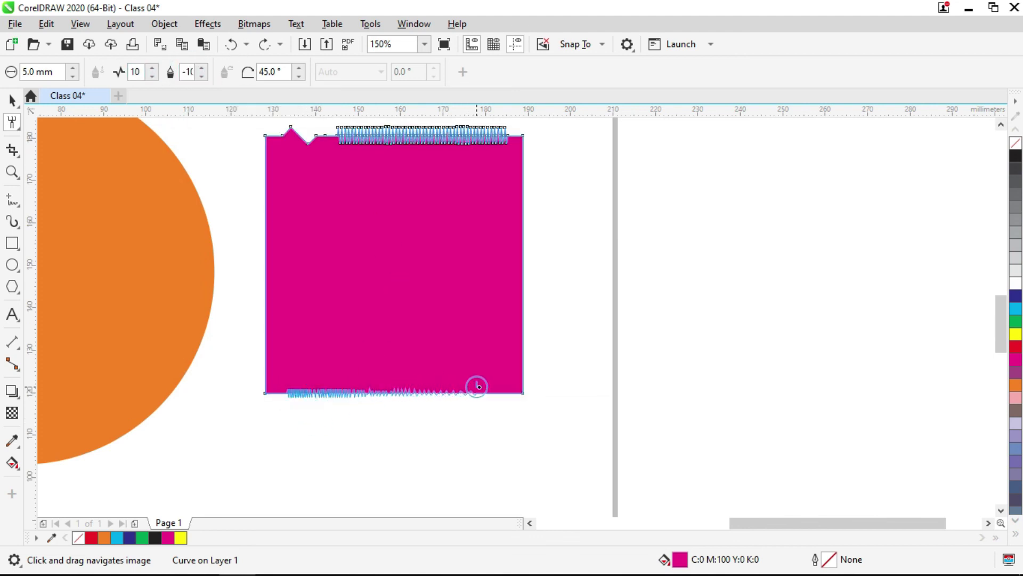
drag(510, 386, 509, 386)
scroll(444, 392, up, 2)
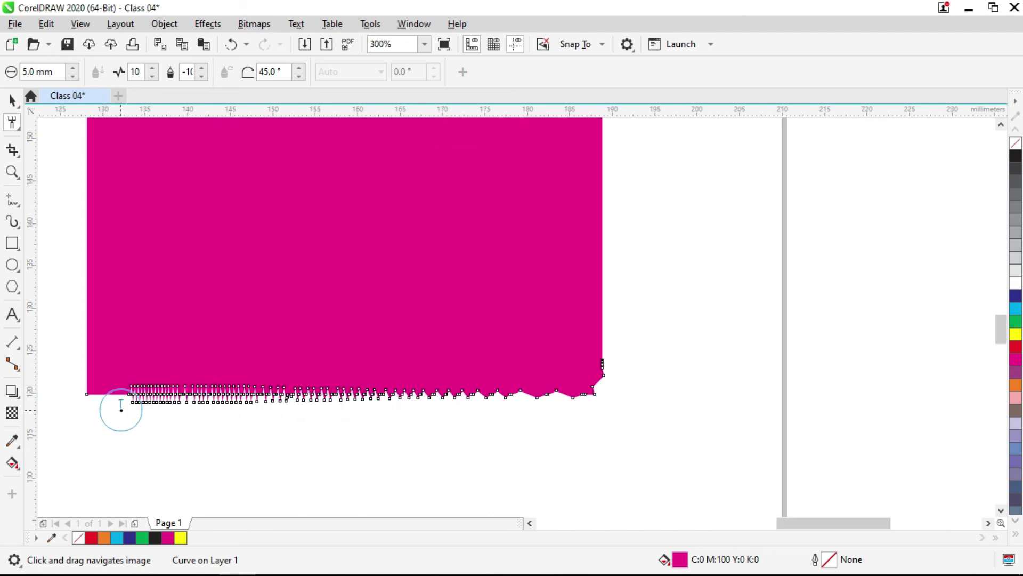
scroll(175, 397, up, 2)
scroll(240, 400, down, 2)
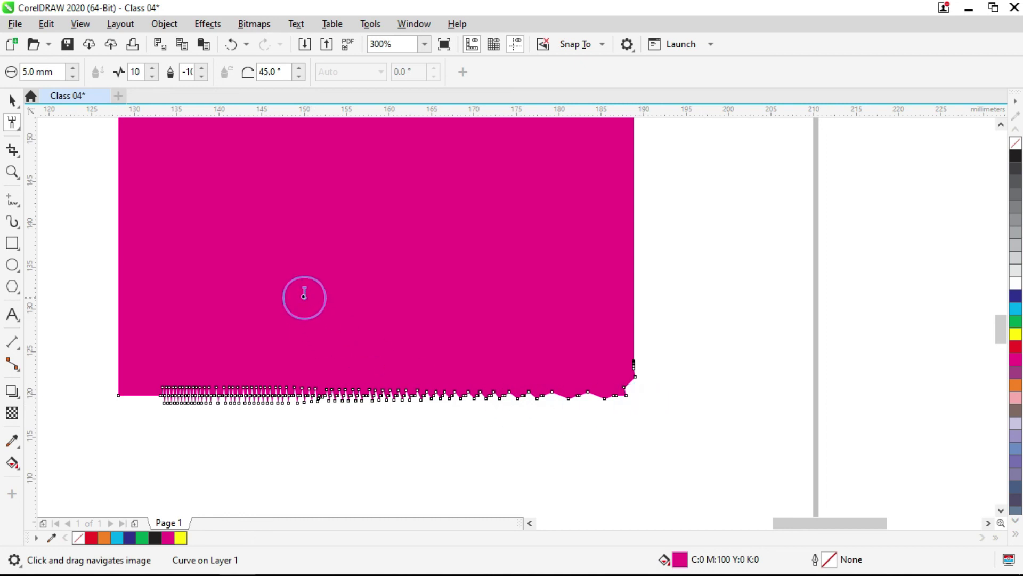
Switch to the Pick tool and undo all roughening on the magenta square back to the plain rectangle.
drag(256, 188, 265, 210)
click(11, 99)
key(ctrl+z)
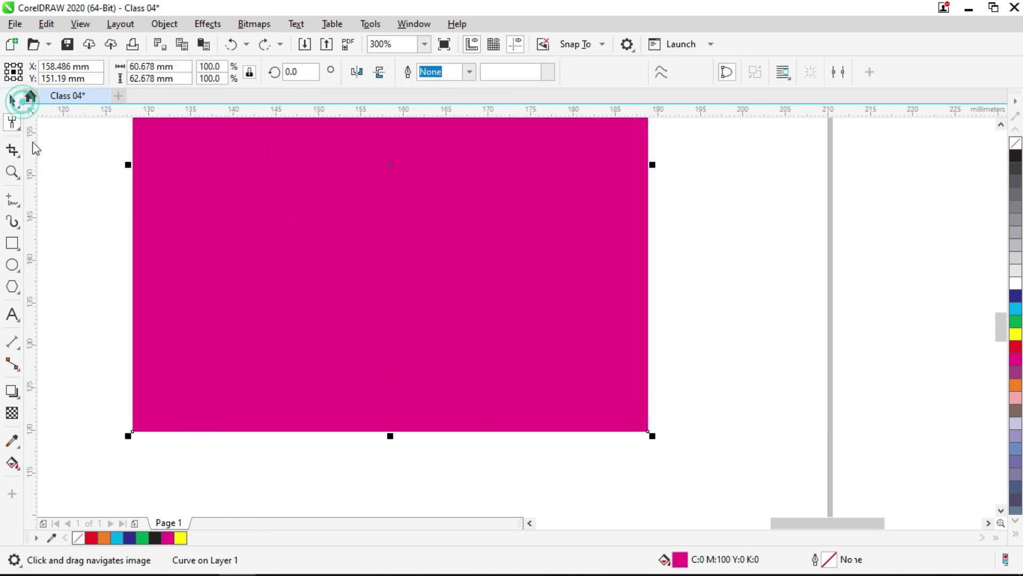
scroll(401, 417, down, 2)
key(ctrl+z)
scroll(447, 372, down, 2)
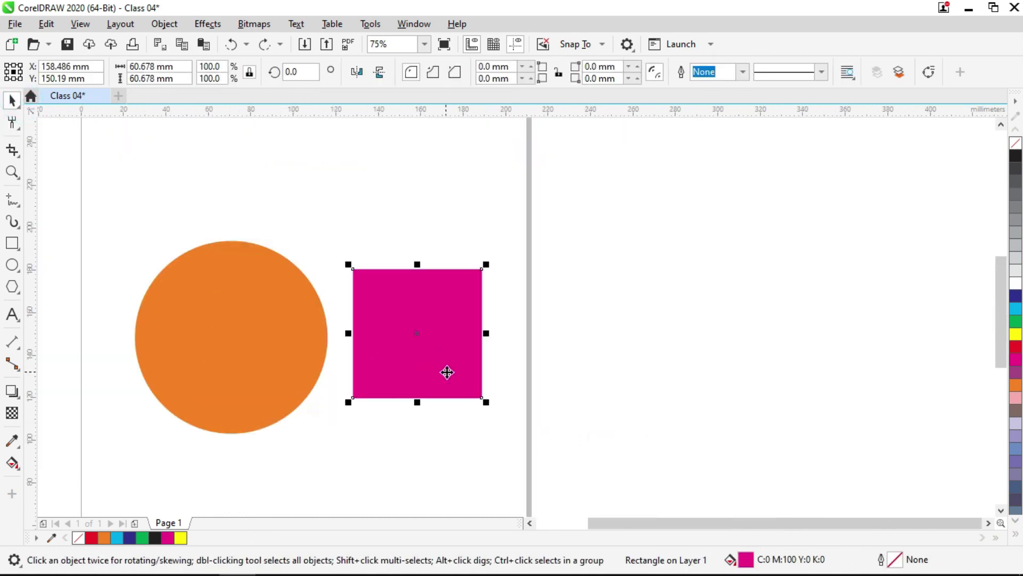
Delete the magenta square and the orange circle together to empty the page.
shift+click(296, 336)
key(Delete)
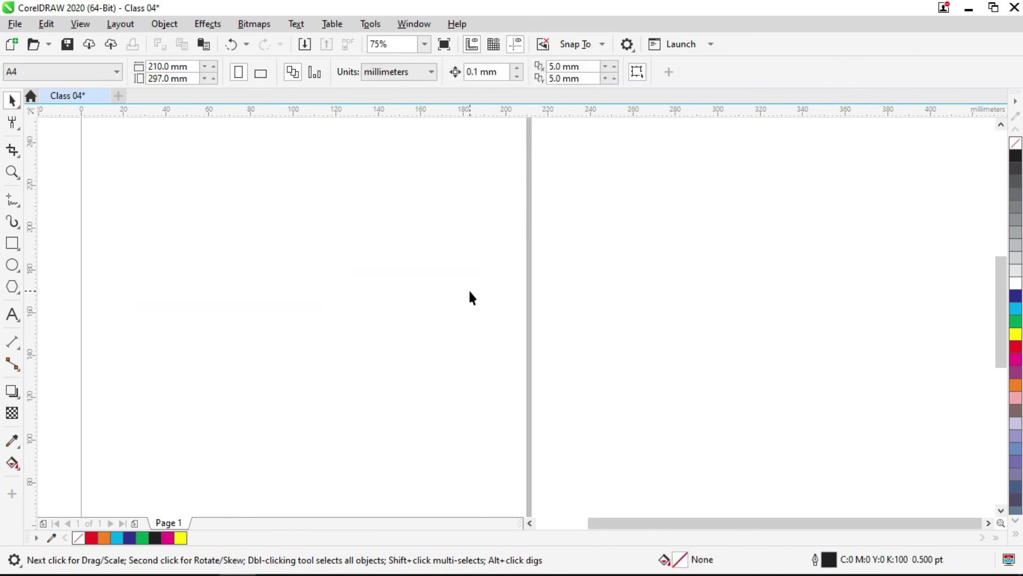
key(shift+F4)
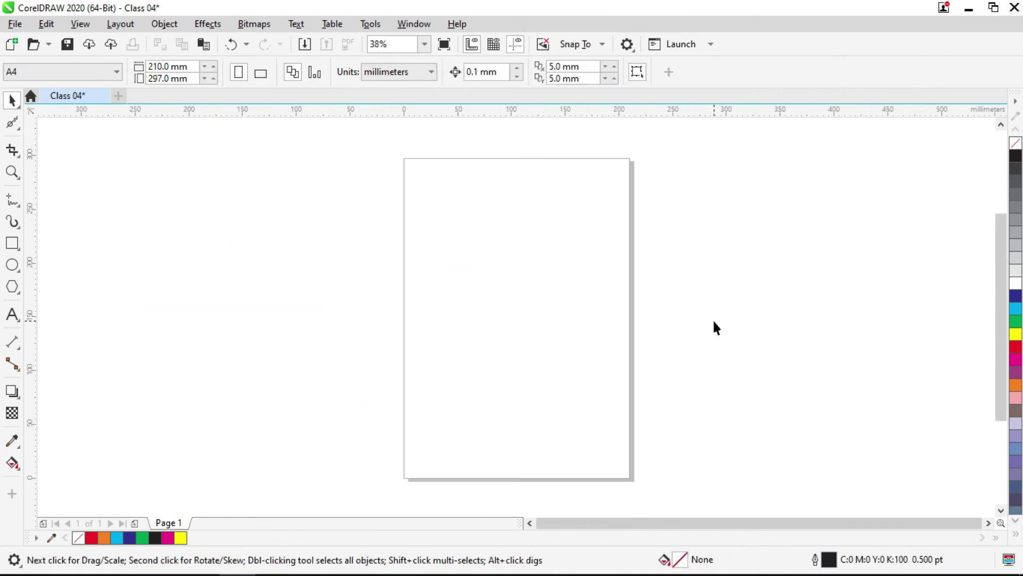